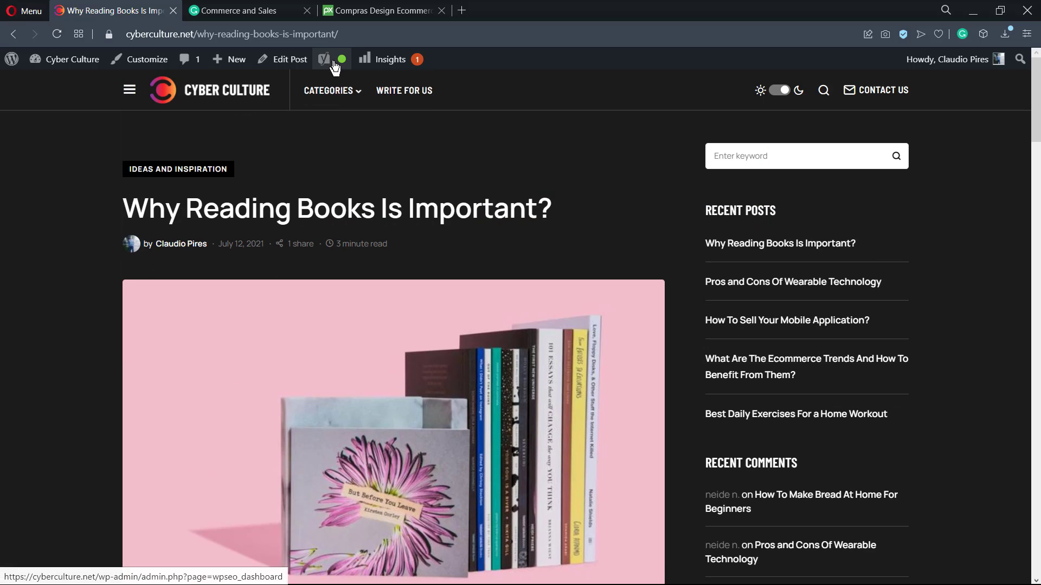
Step: Open the Career category page from the category list beside the article on reading books
mouse_move(337, 66)
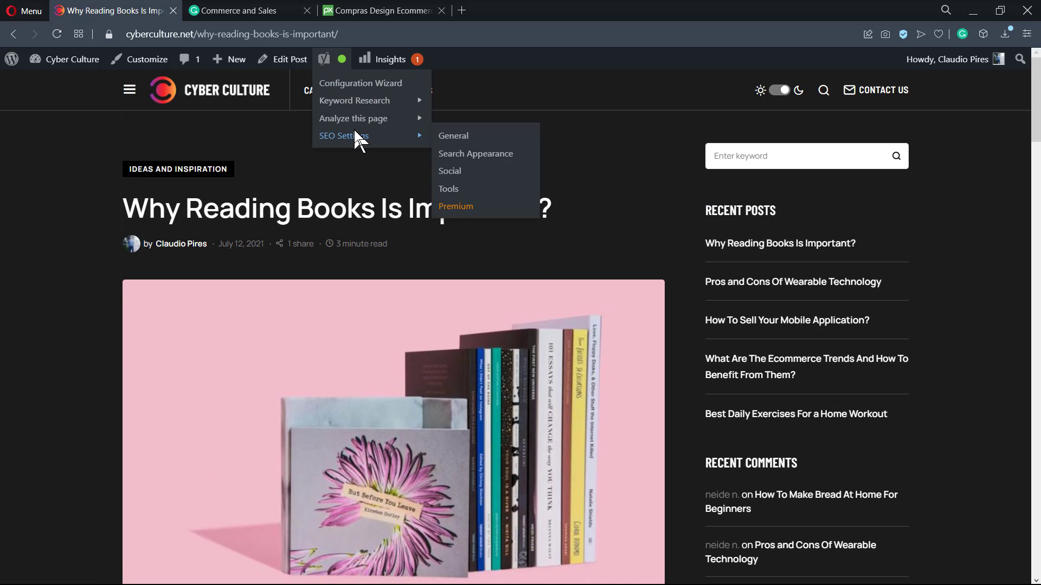
scroll(565, 274, down, 10)
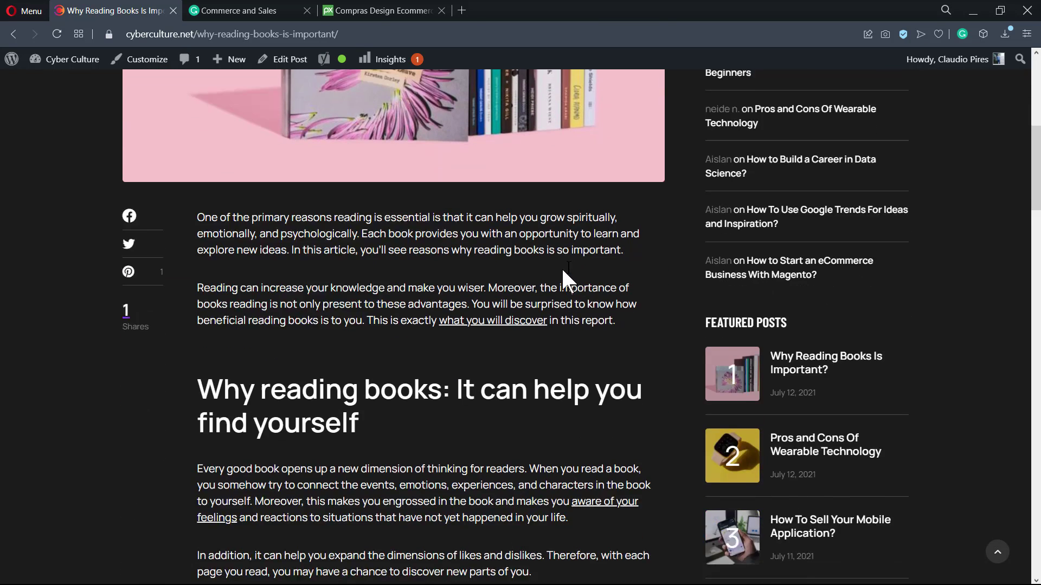
scroll(585, 265, down, 20)
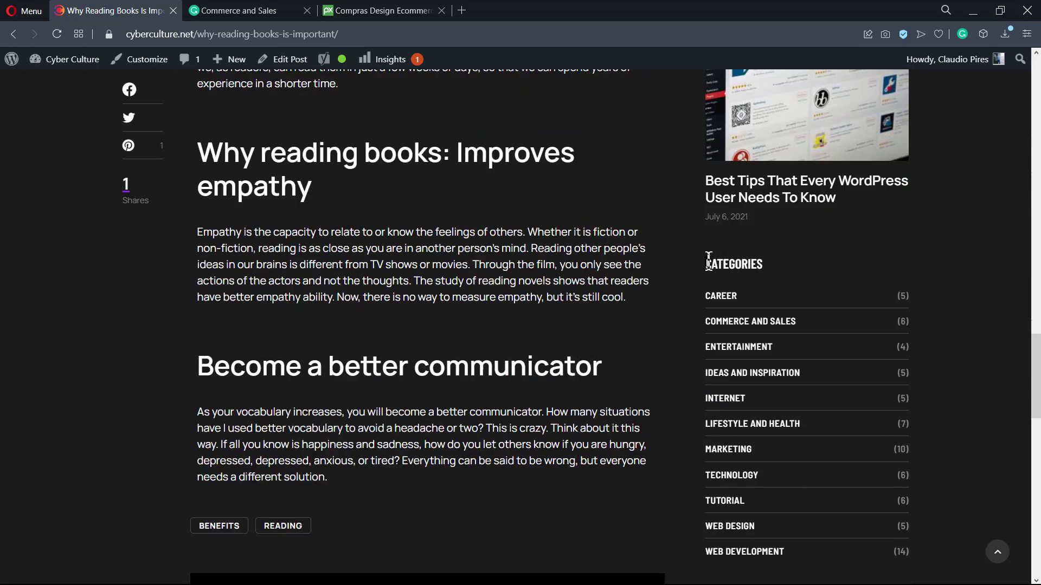
drag(708, 261, 741, 264)
scroll(764, 265, down, 1)
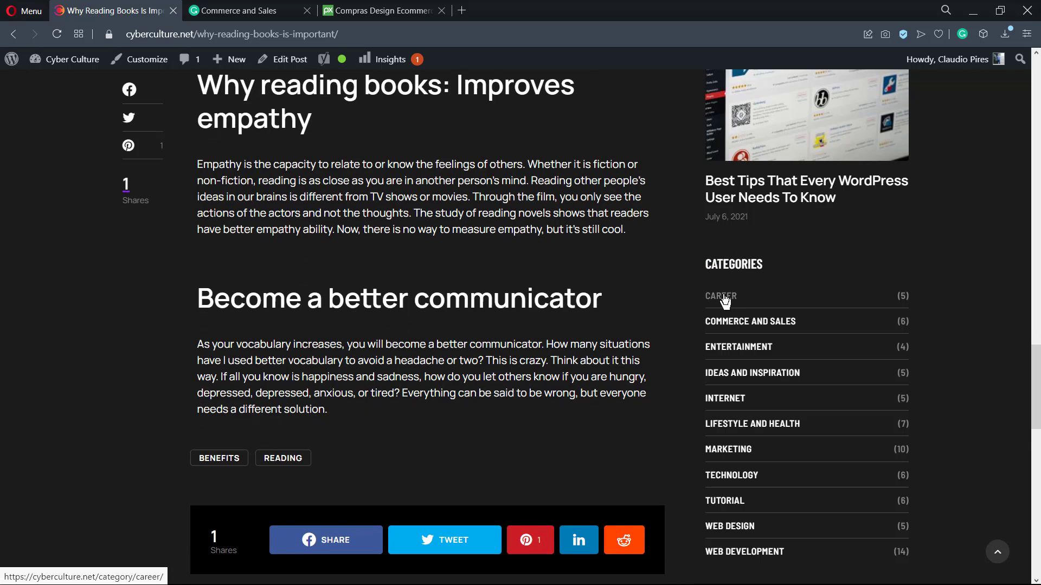
click(724, 296)
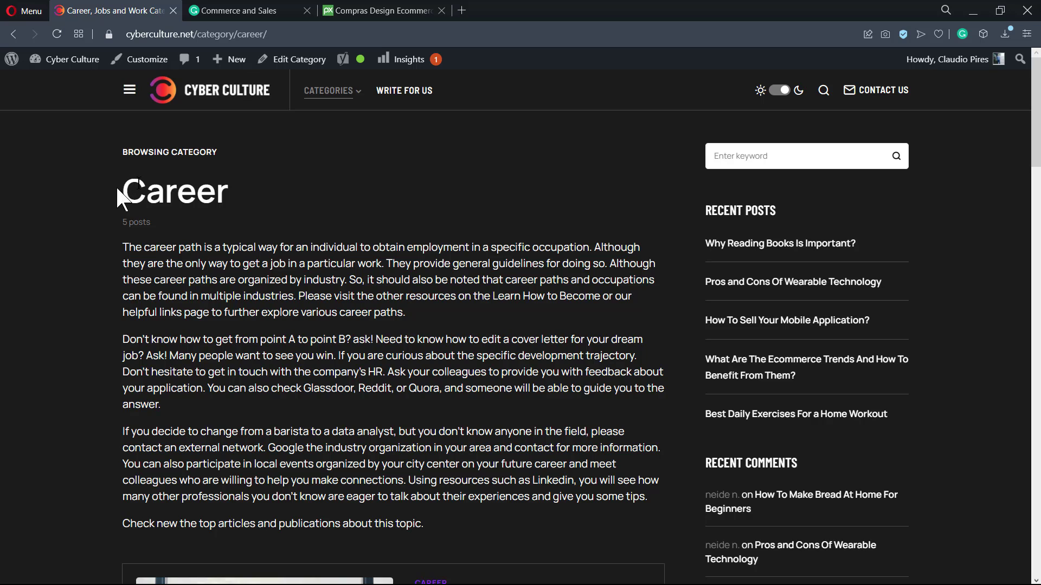
Step: Examine the Career category page's description text and the posts listed beneath it
scroll(220, 219, down, 1)
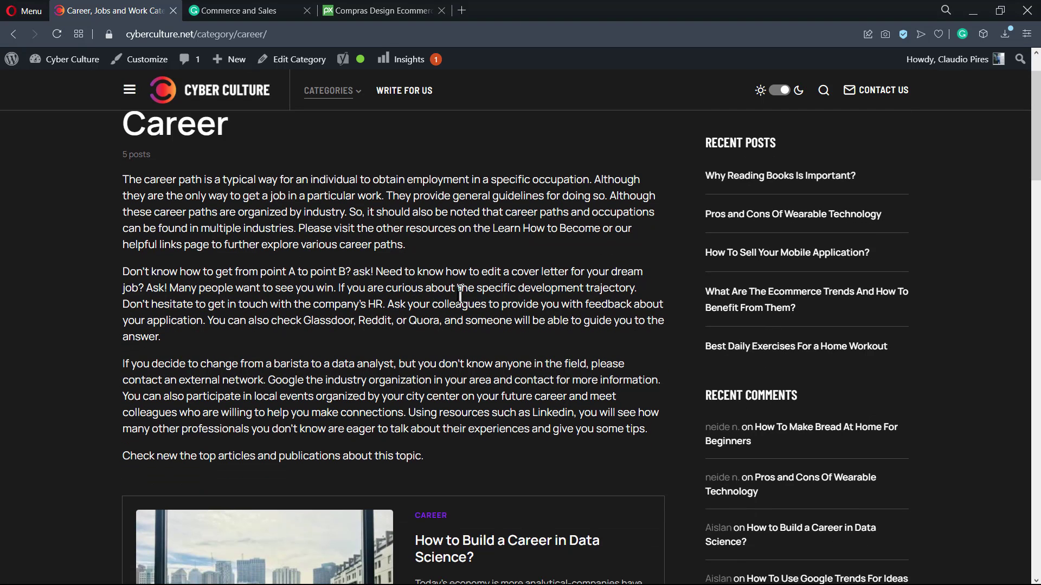
scroll(460, 292, down, 10)
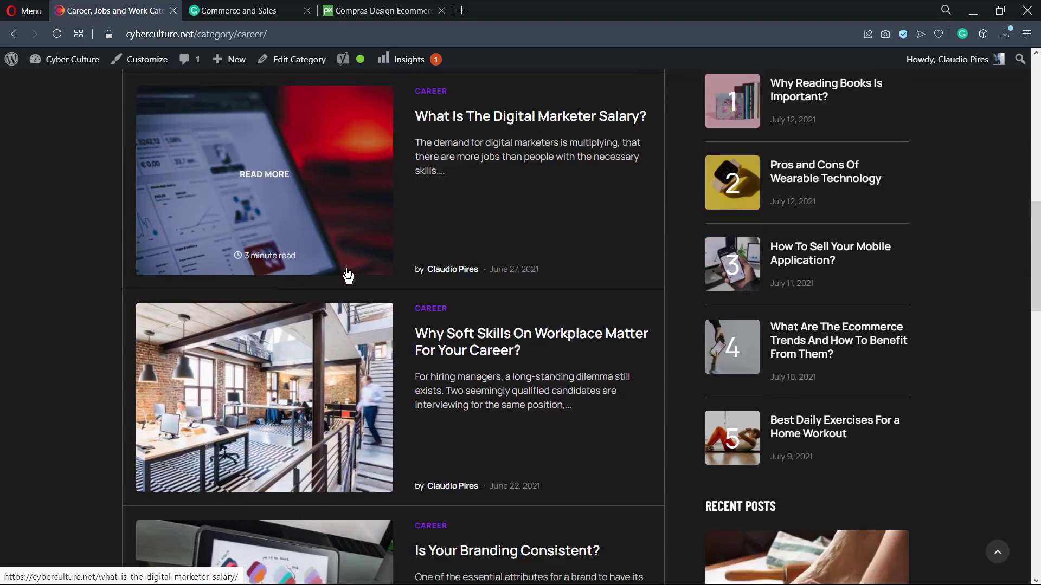
scroll(347, 275, down, 4)
scroll(349, 278, up, 10)
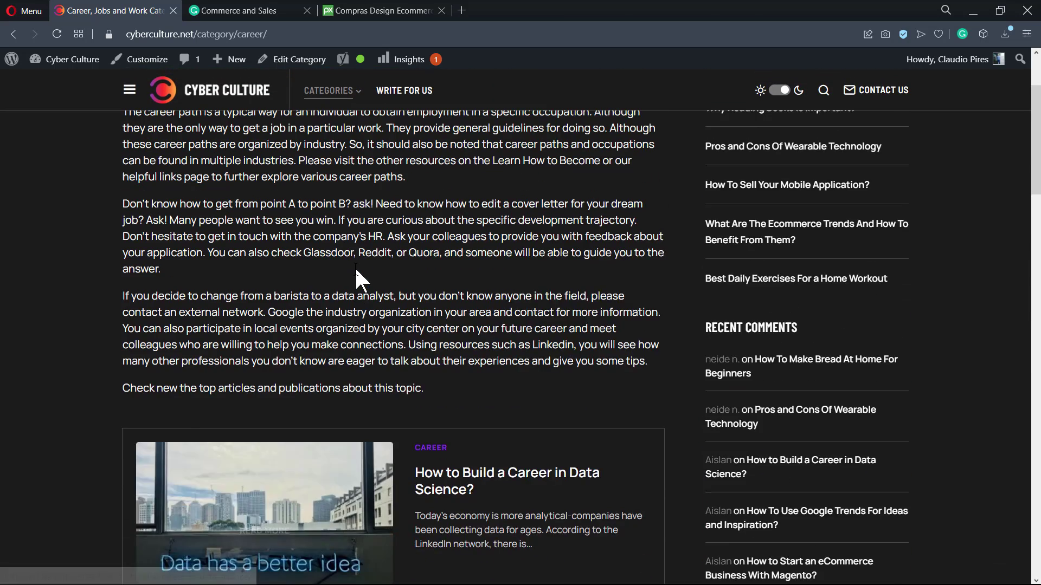
scroll(356, 270, up, 2)
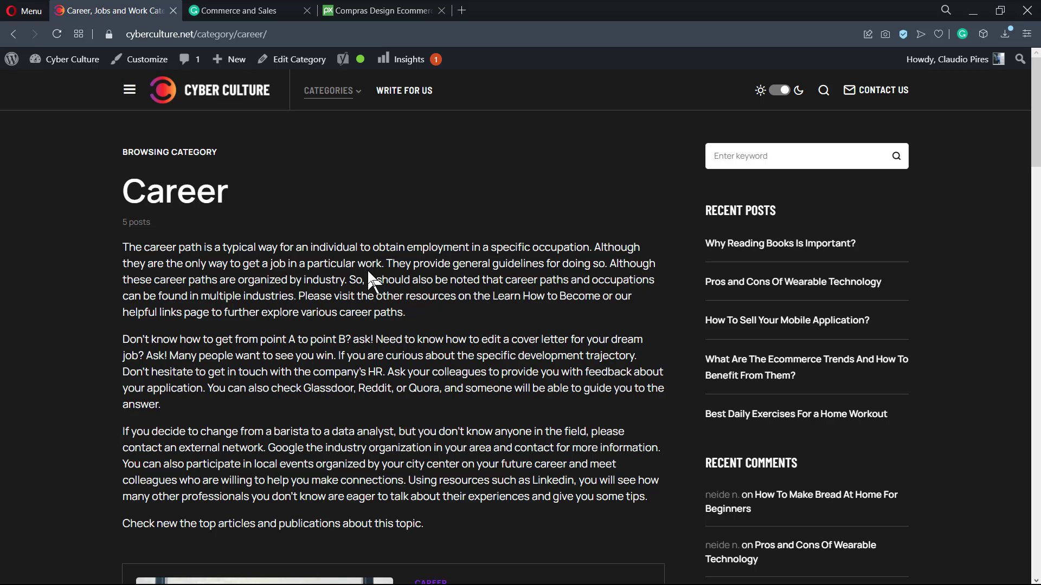
scroll(448, 282, down, 3)
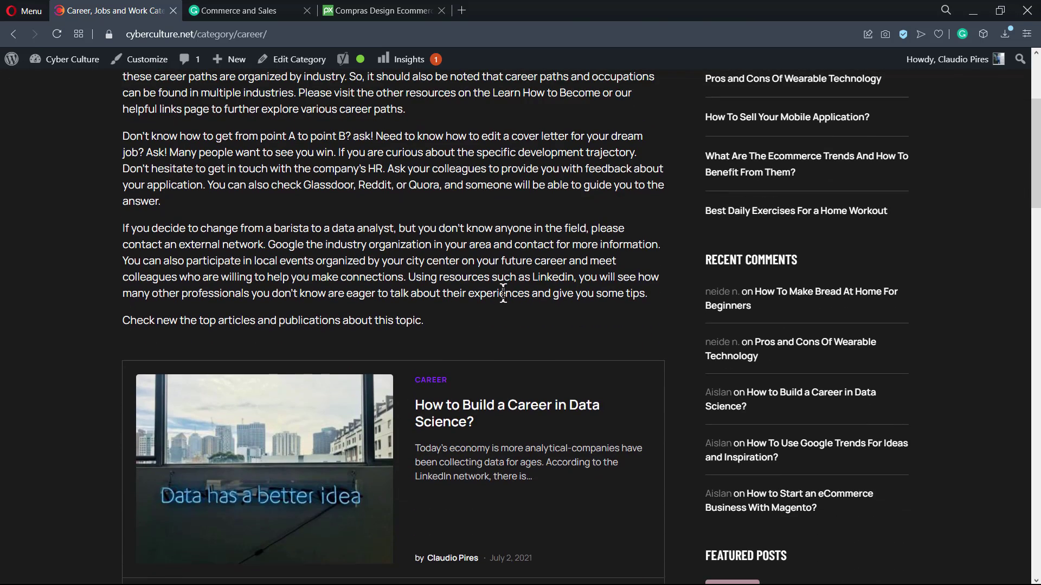
scroll(503, 293, down, 9)
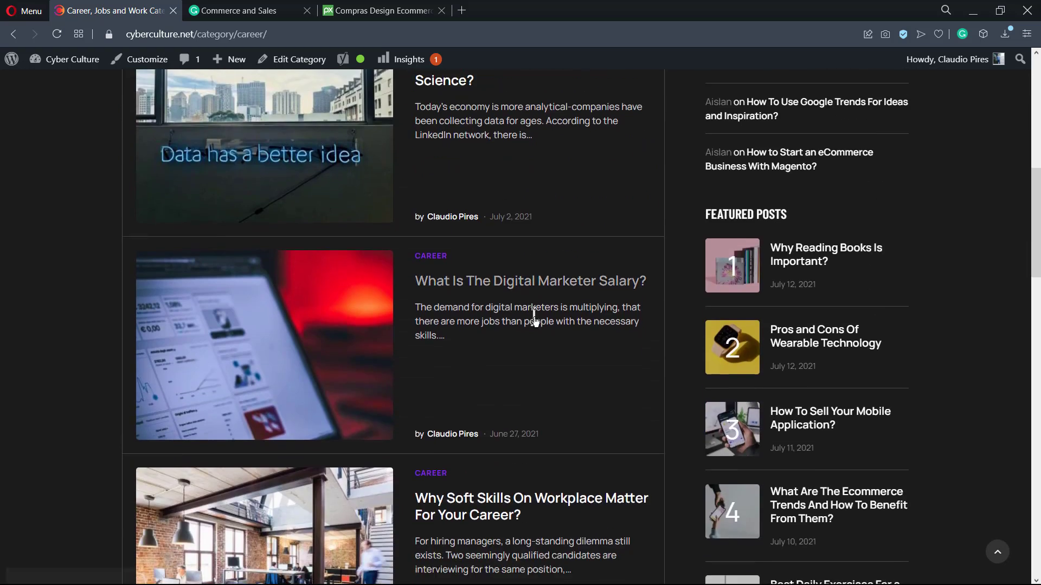
Step: Open the Commerce and Sales category page and check the area below its heading for a description
scroll(583, 344, down, 15)
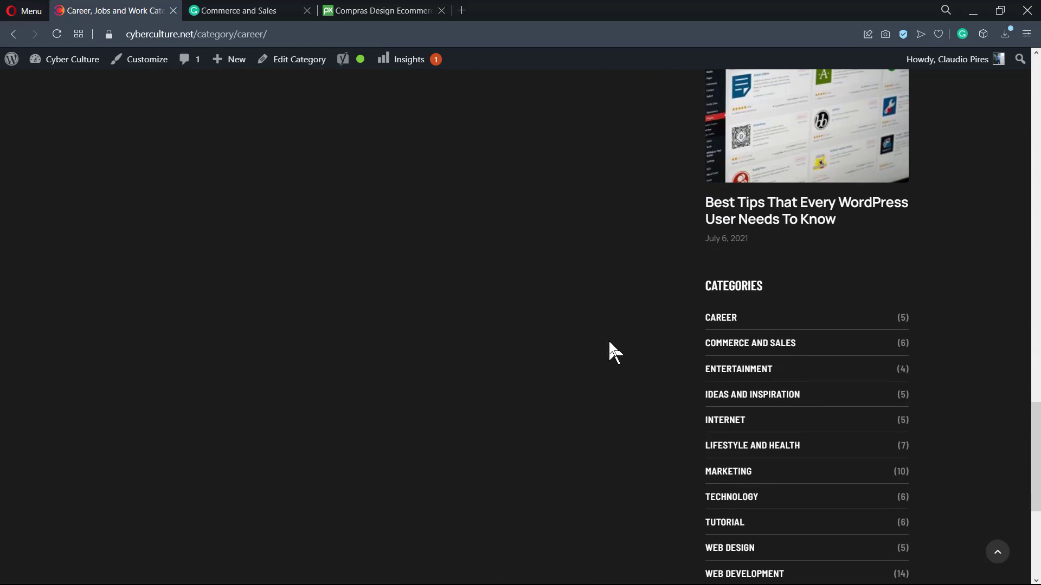
click(742, 348)
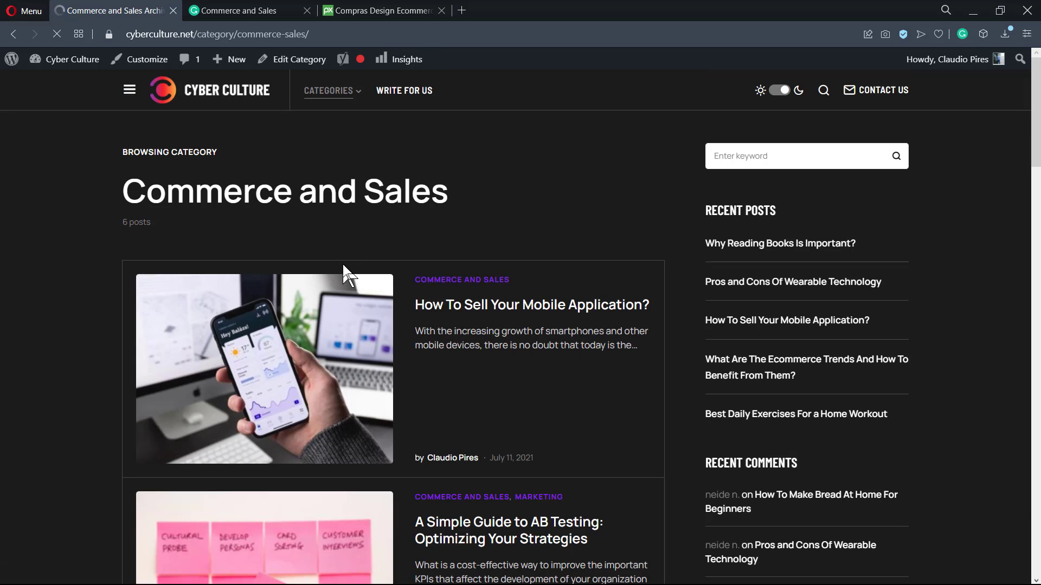
drag(54, 189, 410, 196)
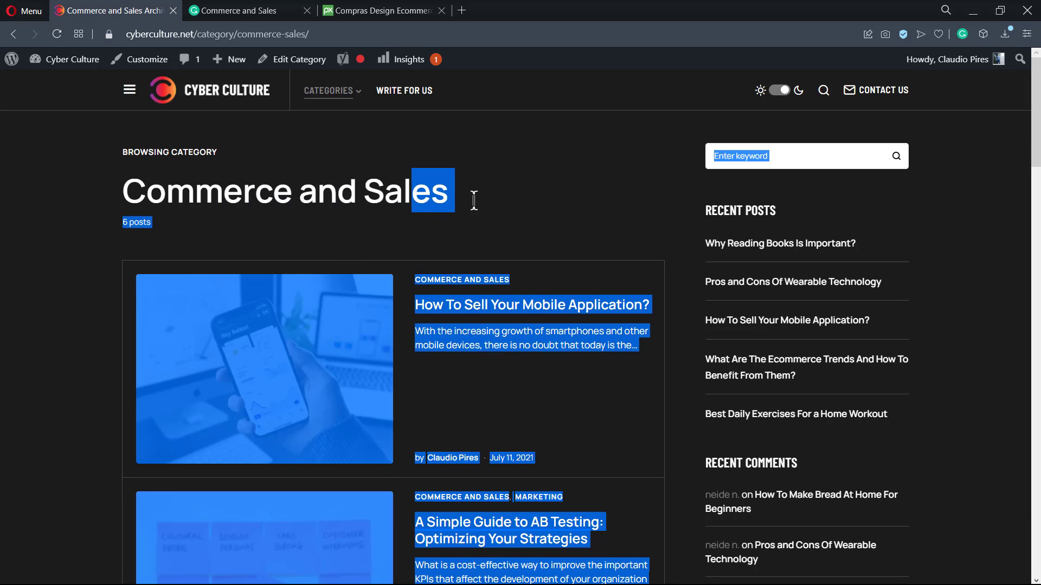
mouse_move(474, 201)
mouse_down()
mouse_move(122, 194)
mouse_move(460, 187)
mouse_up()
click(397, 200)
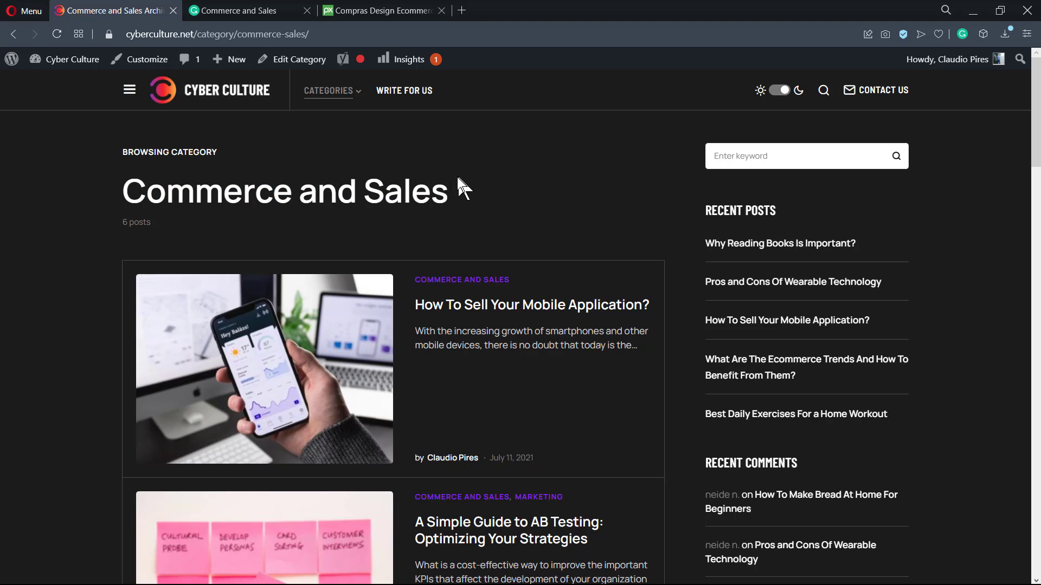
Step: Open the Commerce and Sales category for editing from the post categories in the site's dashboard
mouse_move(65, 59)
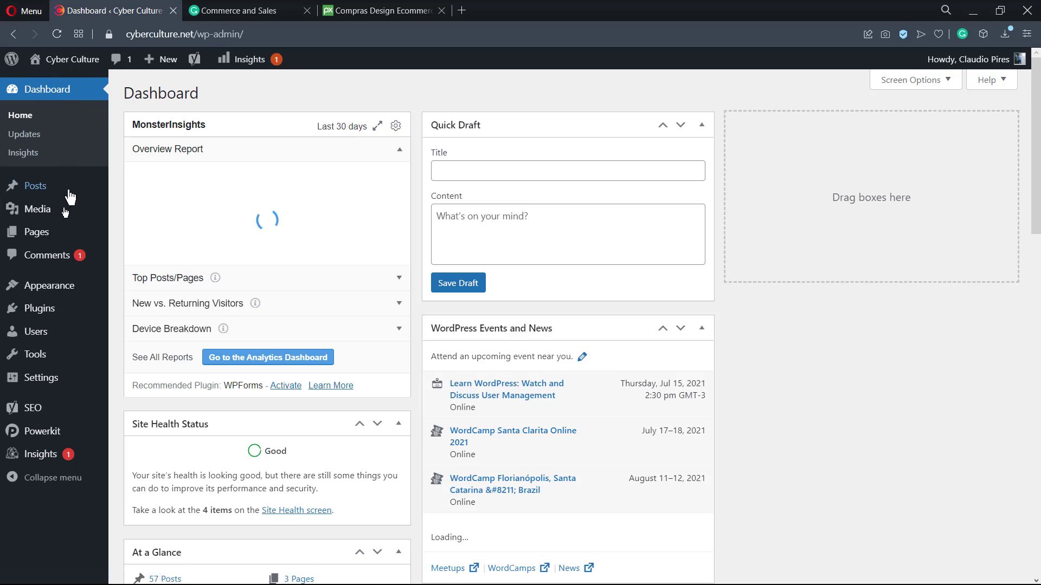
click(149, 232)
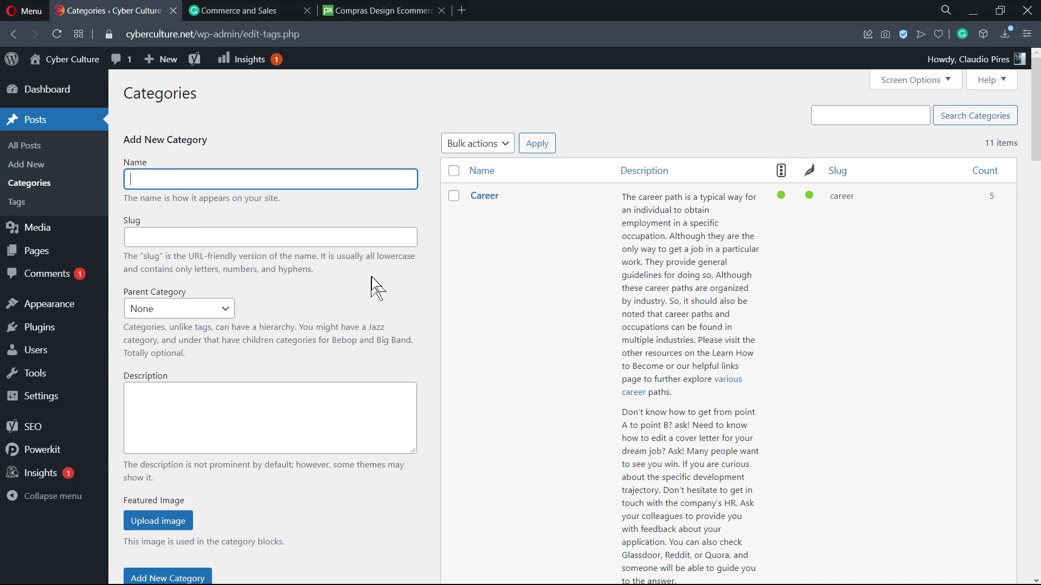
key(ctrl+minus)
key(ctrl+minus)
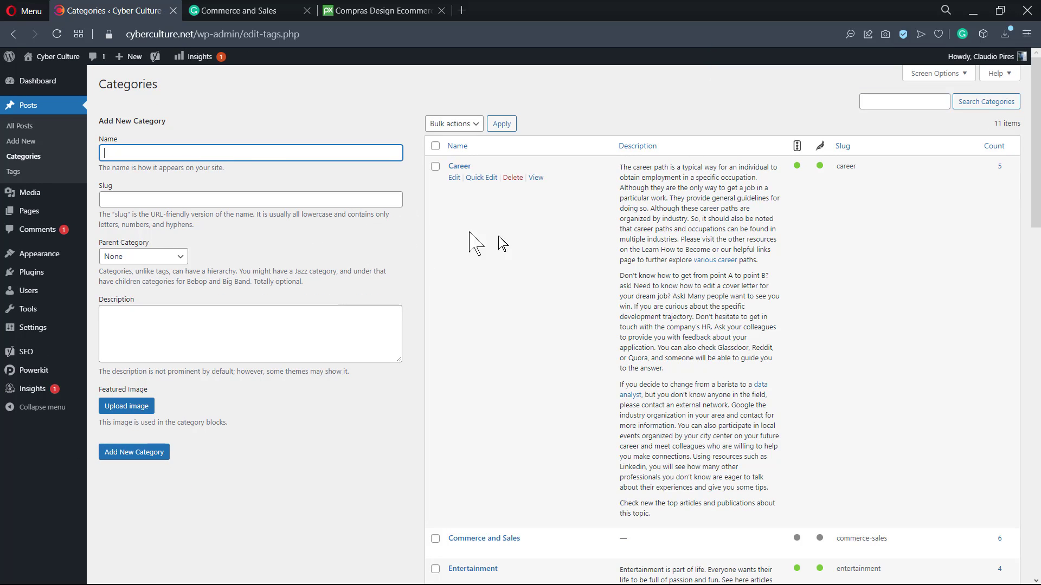
scroll(602, 266, down, 4)
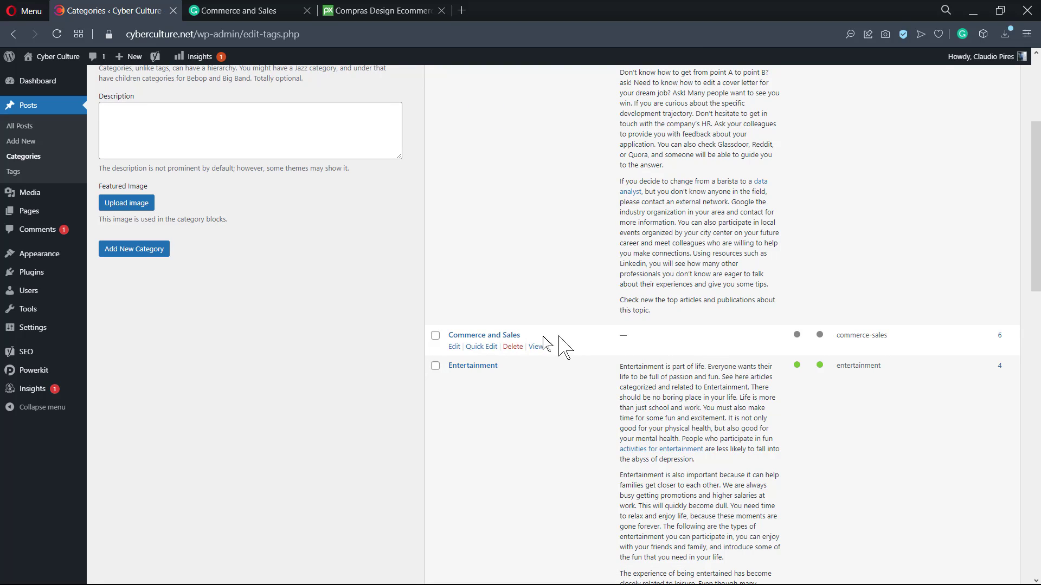
click(473, 336)
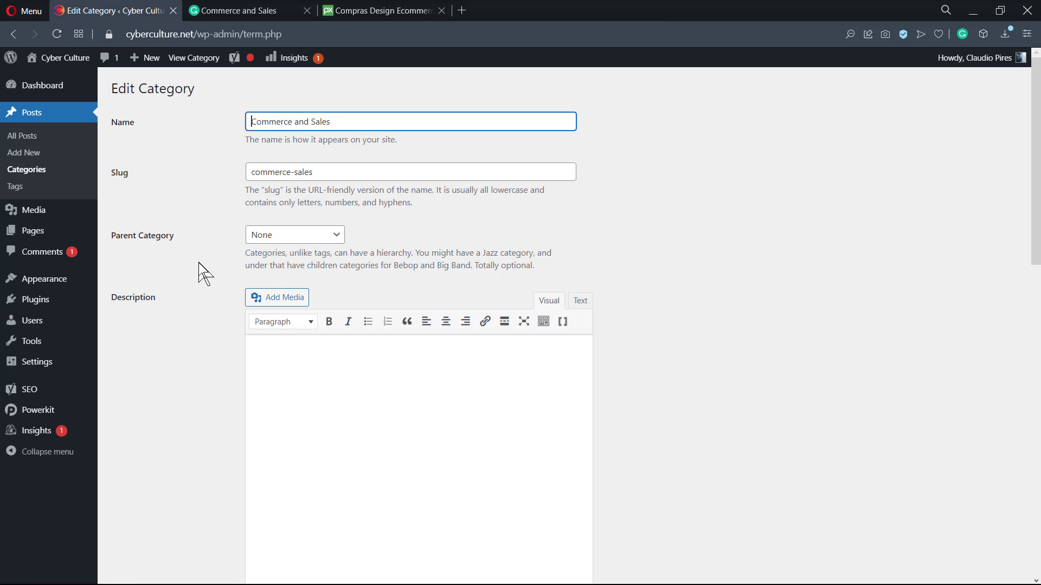
key(ctrl+plus)
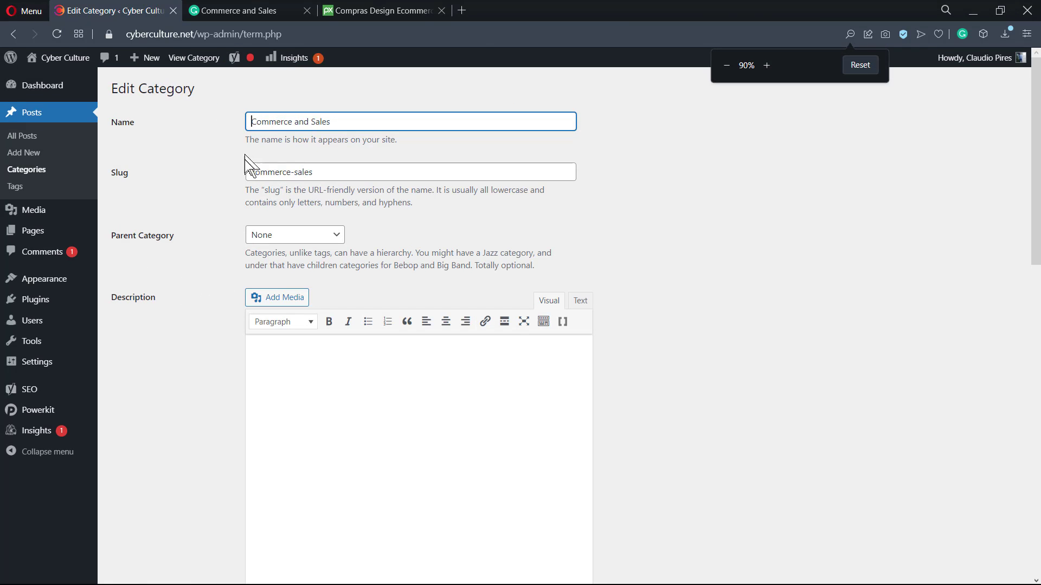
Step: Review the category's Yoast SEO readability analysis and its SEO settings with the Google preview
scroll(180, 244, down, 5)
scroll(180, 255, down, 4)
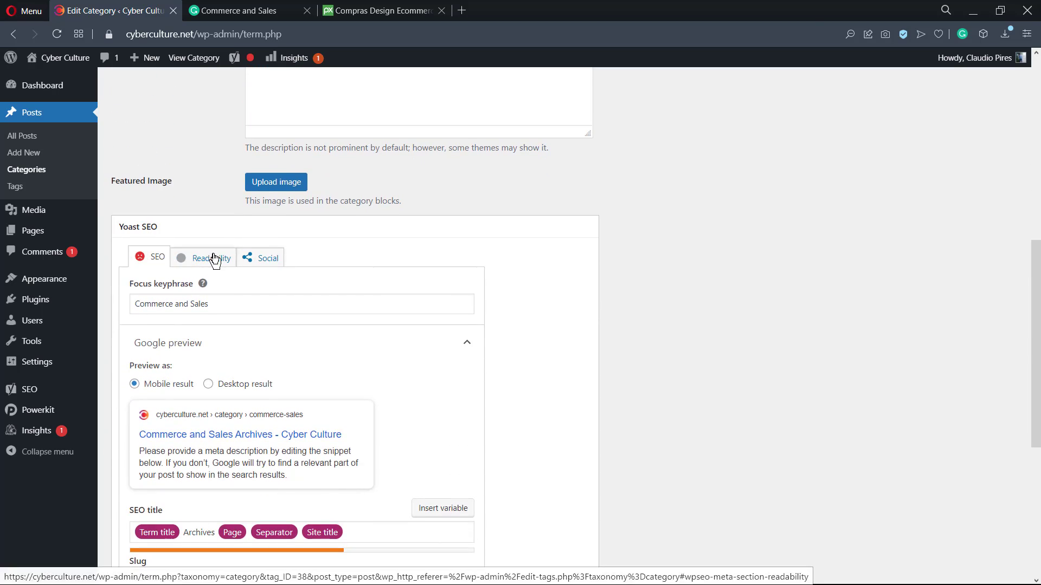
click(212, 257)
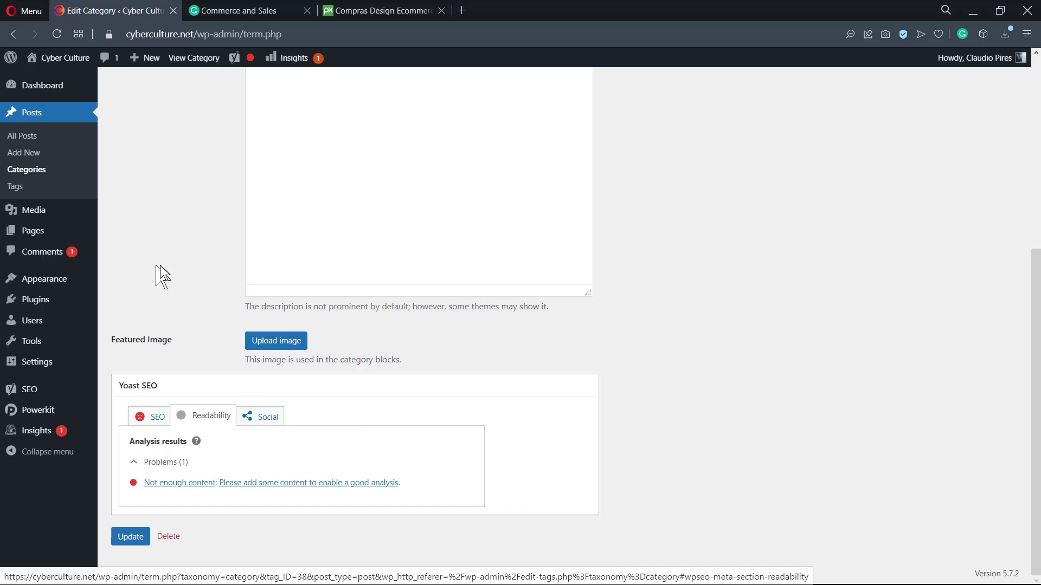
click(148, 418)
scroll(163, 412, down, 5)
scroll(164, 362, down, 1)
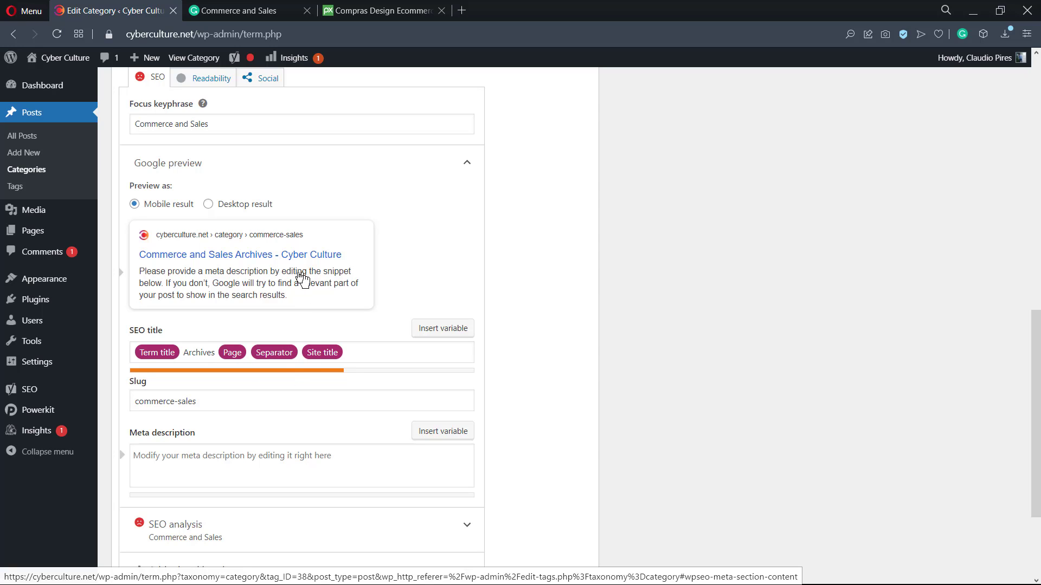
Step: Insert the word "Category" before "Archives" in the category's SEO title
click(181, 351)
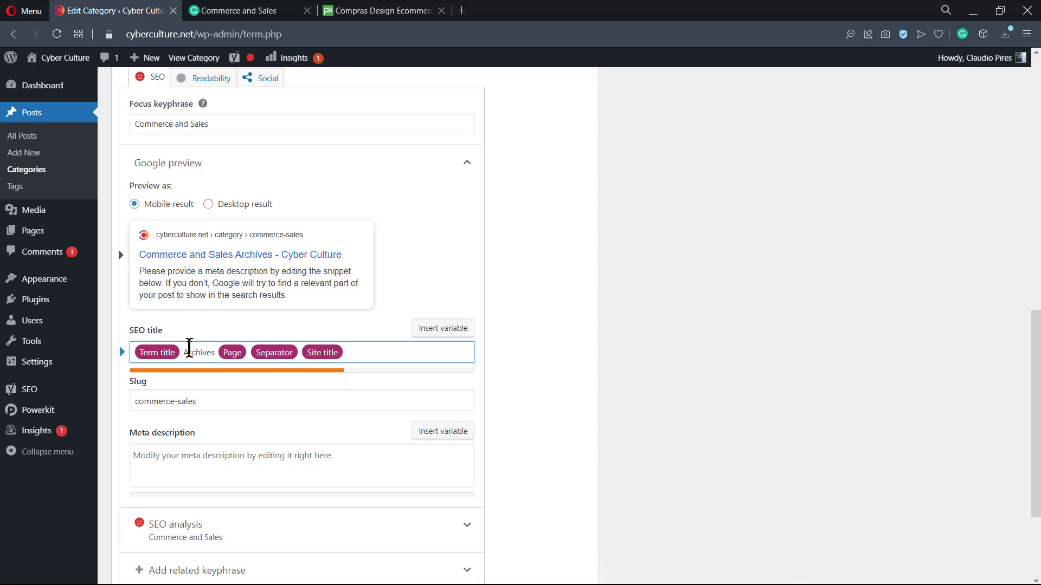
text(Categor)
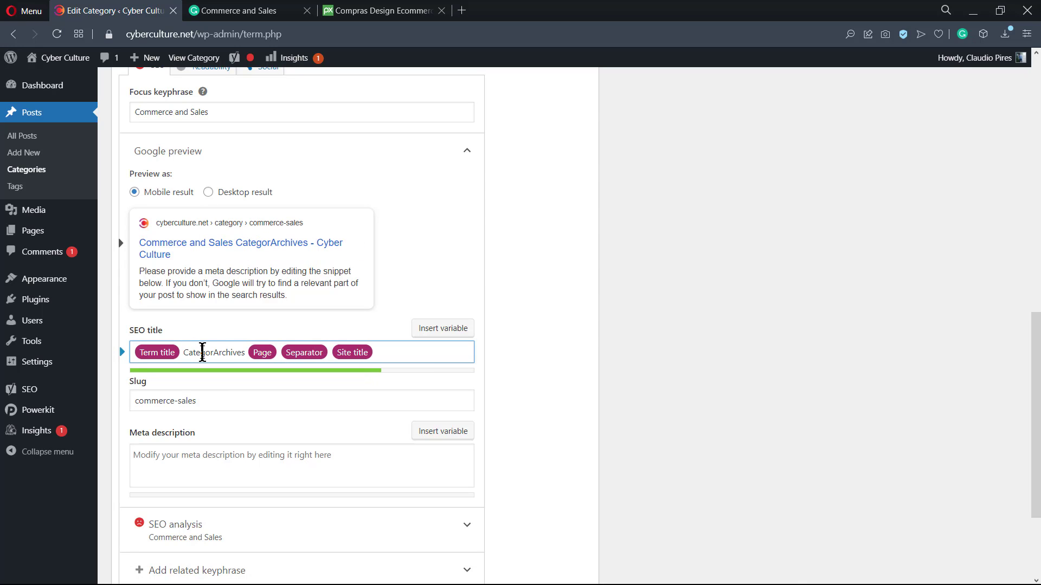
text(yy)
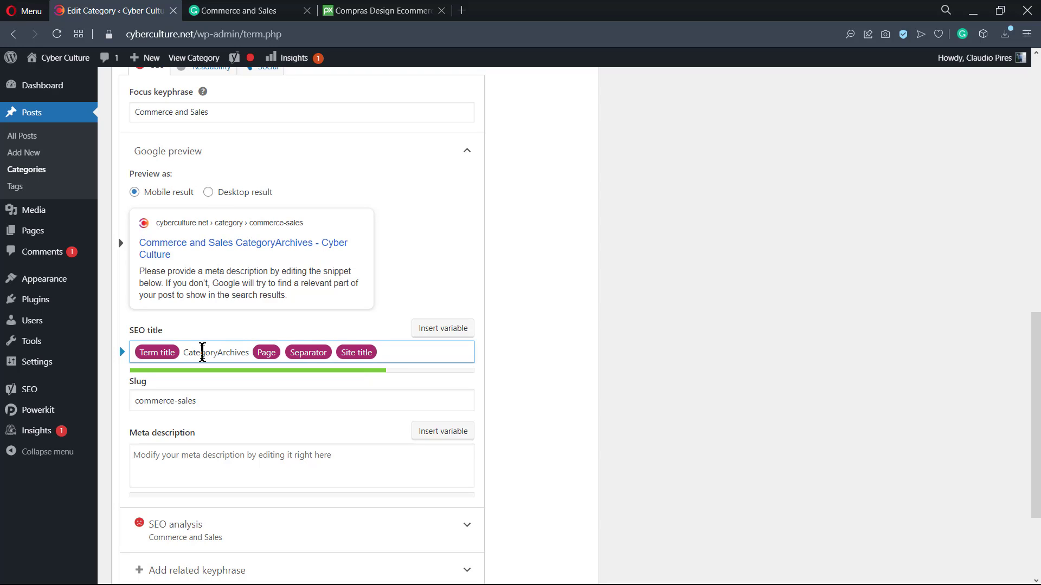
key(Left)
key(BackSpace)
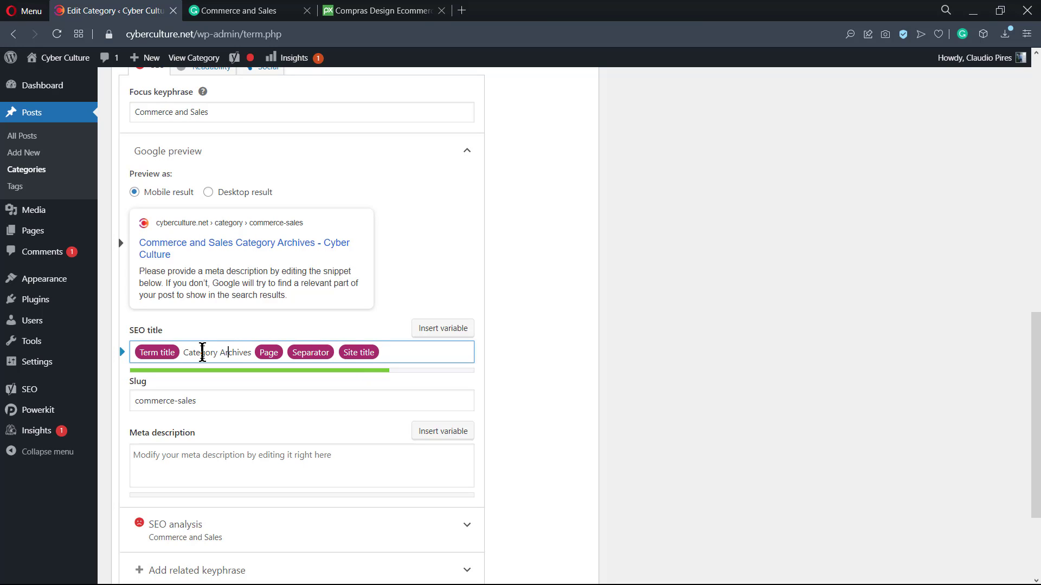
Step: Add "and Posts" after "Category Archives" in the SEO title
key(Right)
key(Right)
key(Right)
key(Right)
key(Right)
key(Right)
key(Right)
key(Right)
key(Right)
text(and Post)
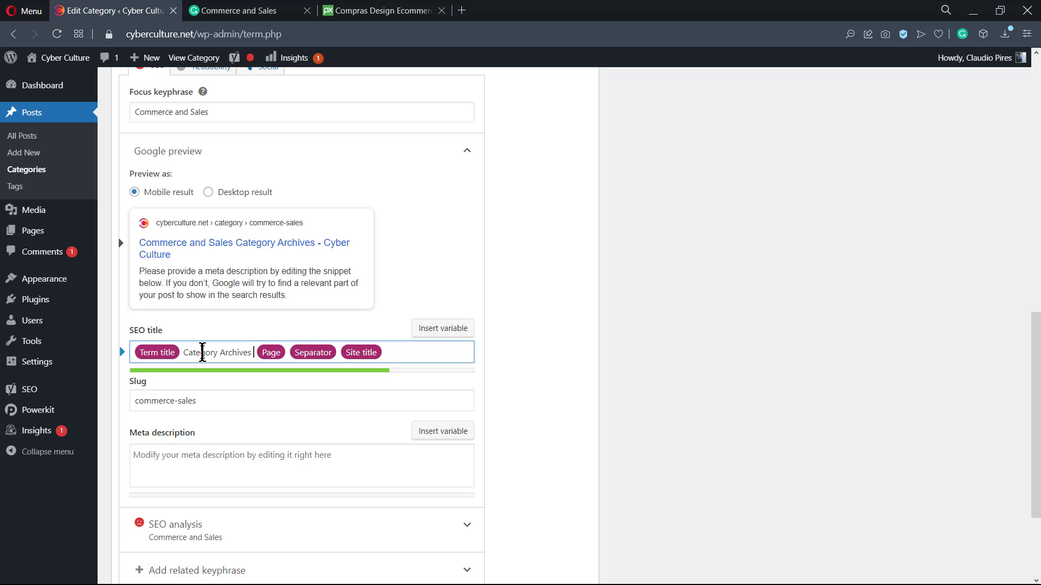
text(s)
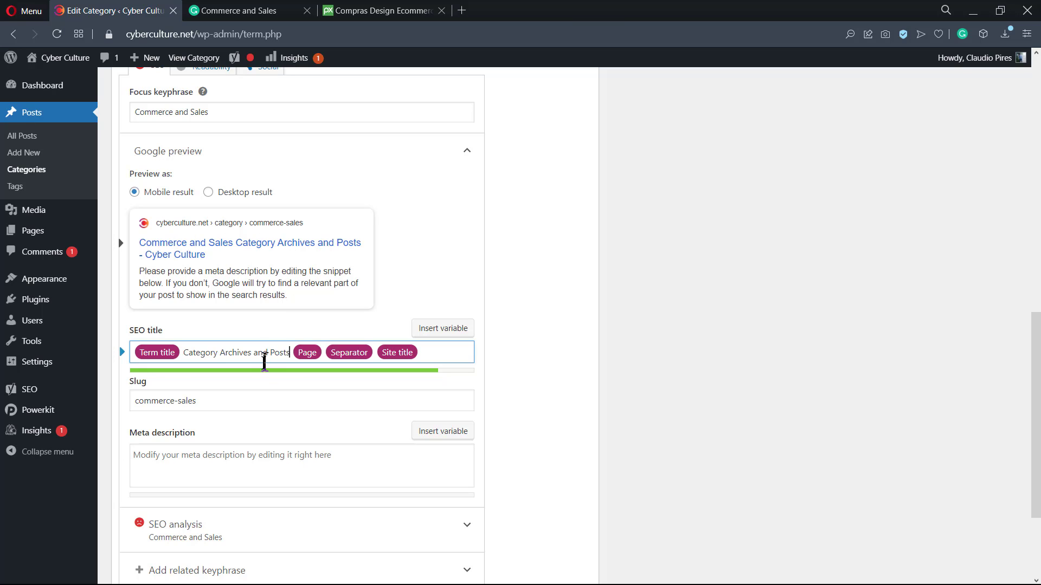
Step: Check the category's featured image setting, then switch to the Pixabay page with the ecommerce shopping illustration and reload it
scroll(260, 378, up, 6)
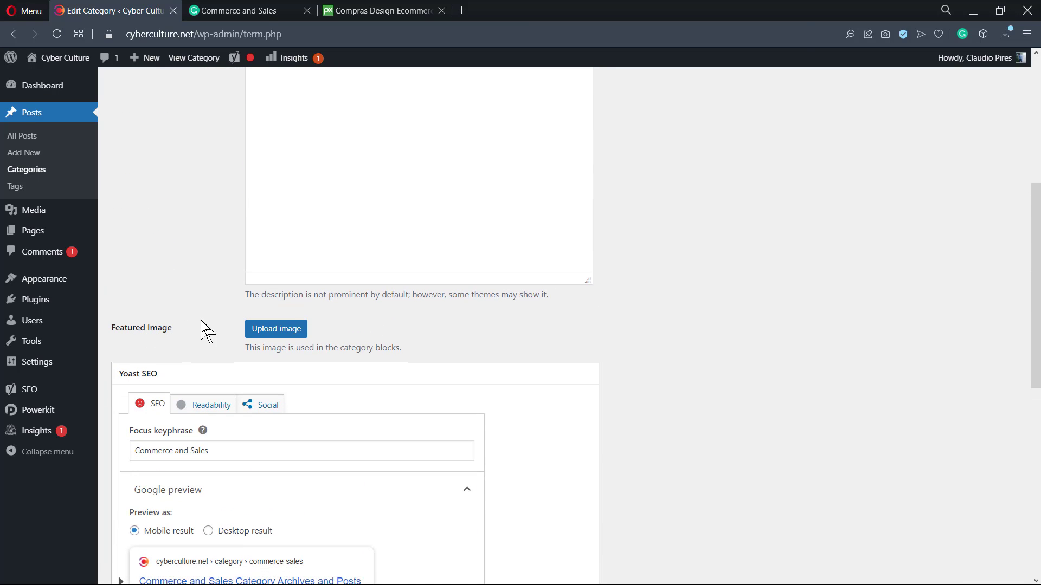
drag(171, 329, 193, 332)
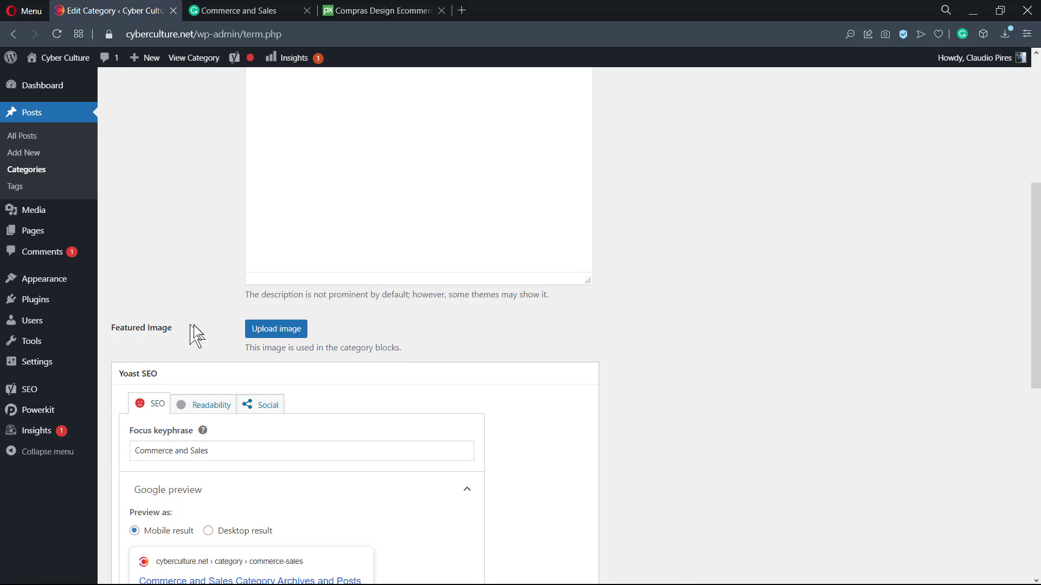
click(282, 336)
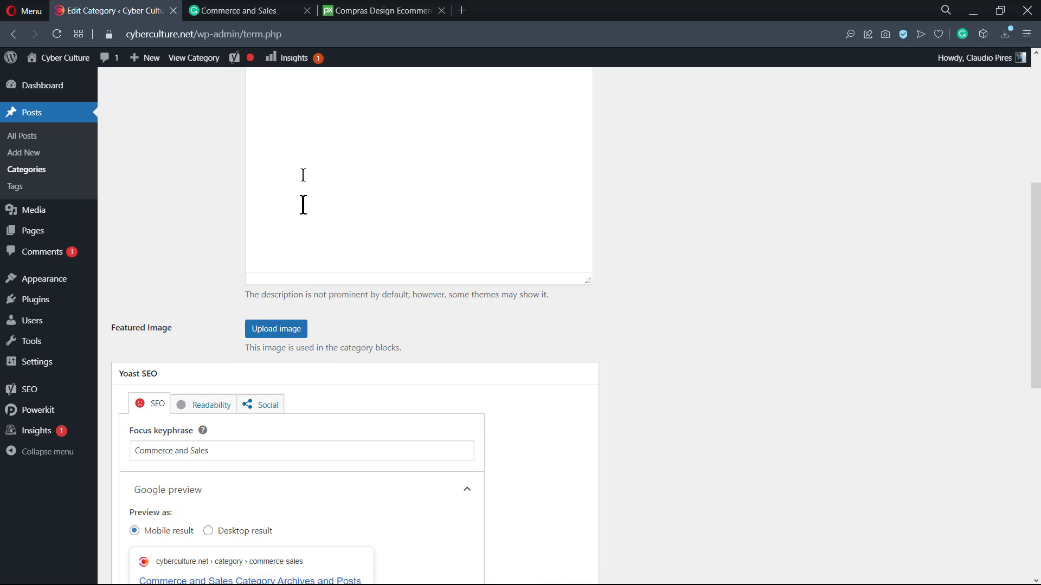
click(232, 12)
click(377, 10)
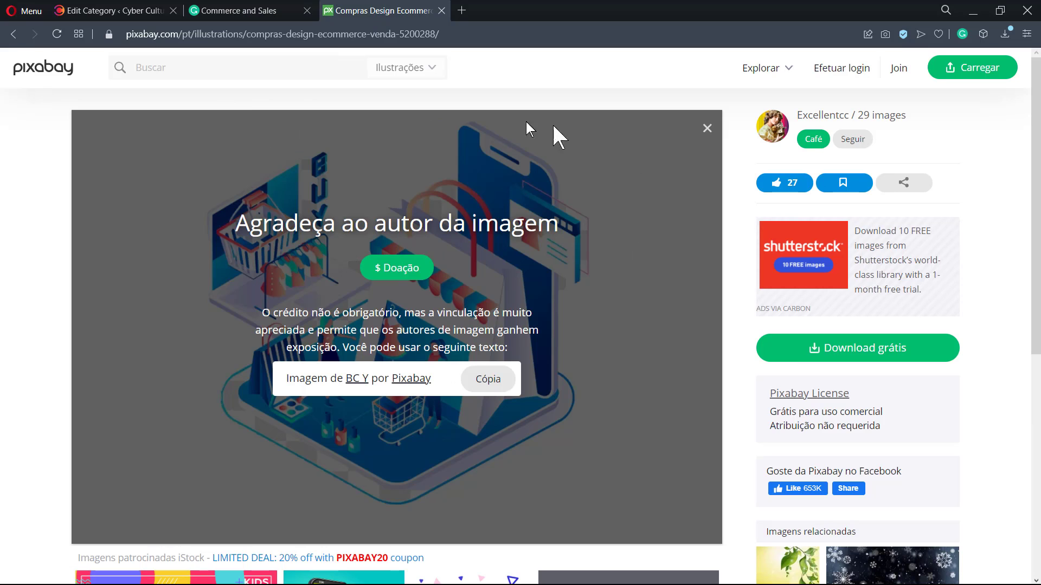
key(F5)
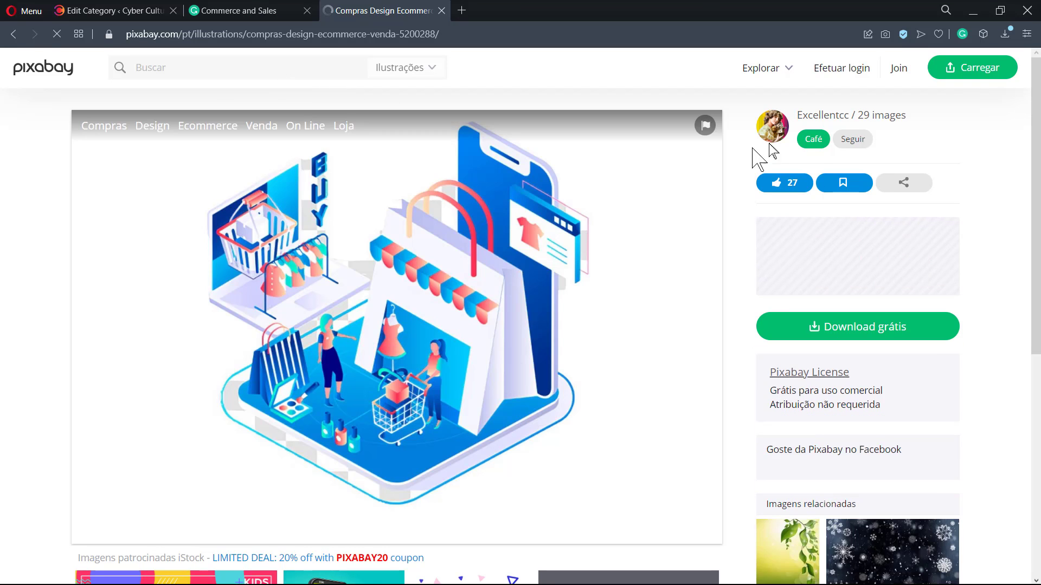
Step: Go to the Pixabay home page and activate its image search
mouse_move(906, 115)
mouse_down()
mouse_move(796, 122)
mouse_move(910, 117)
mouse_up()
click(69, 71)
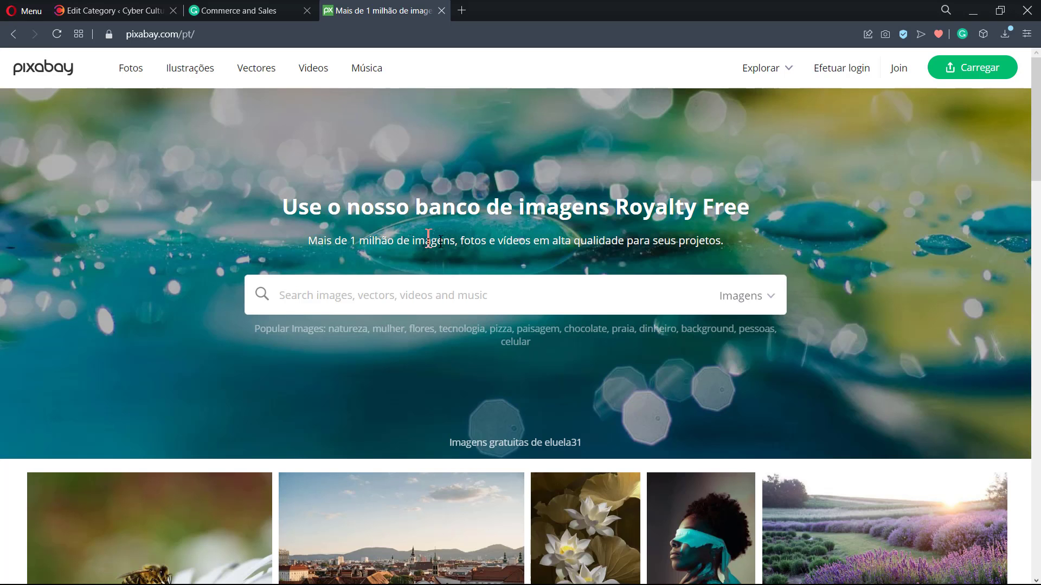
click(330, 300)
Step: Return to the WordPress category and start uploading a featured image, browsing all files in the Downloads folder
click(120, 10)
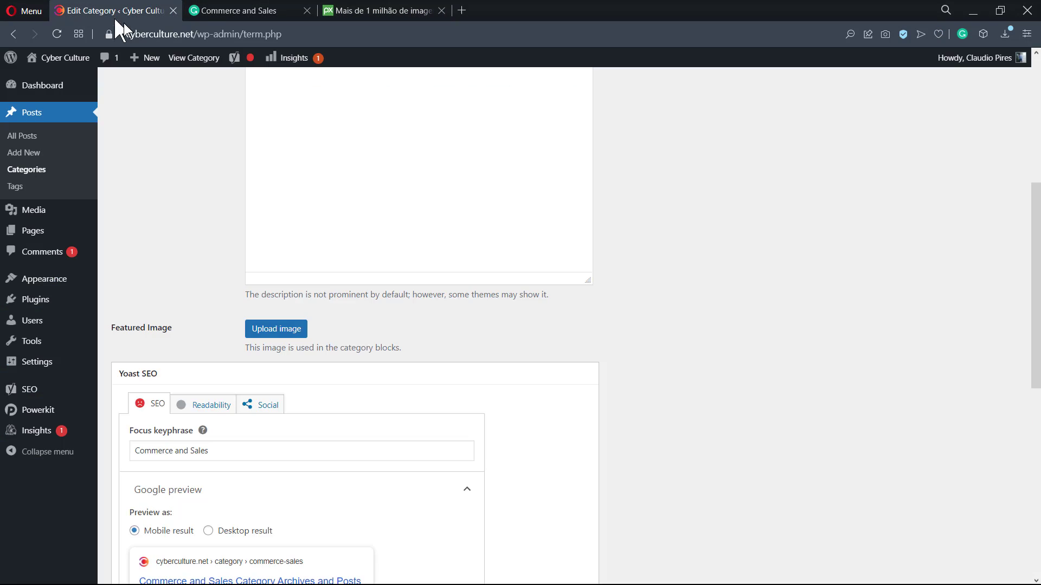
click(283, 330)
click(55, 111)
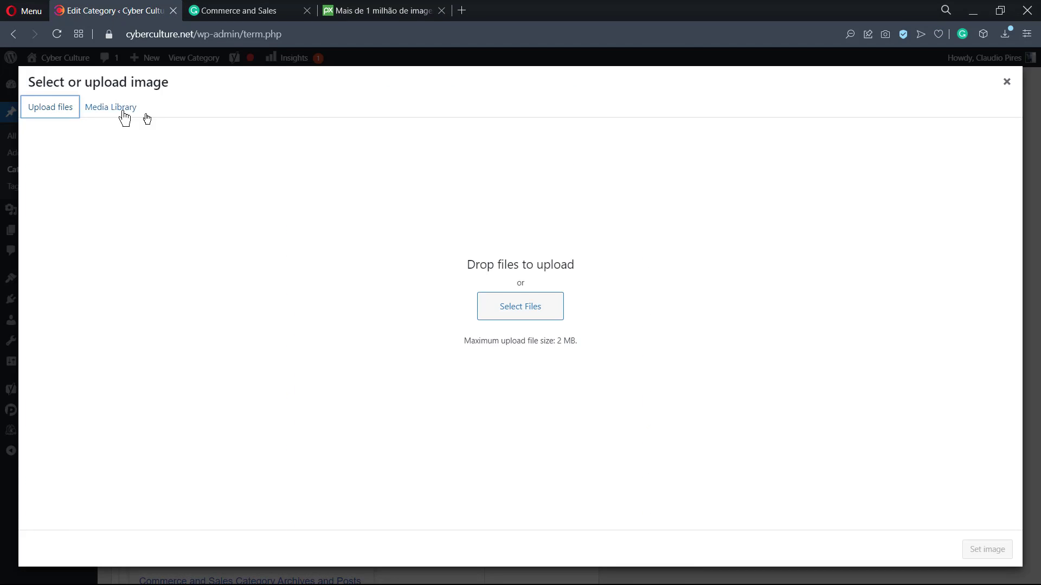
click(506, 308)
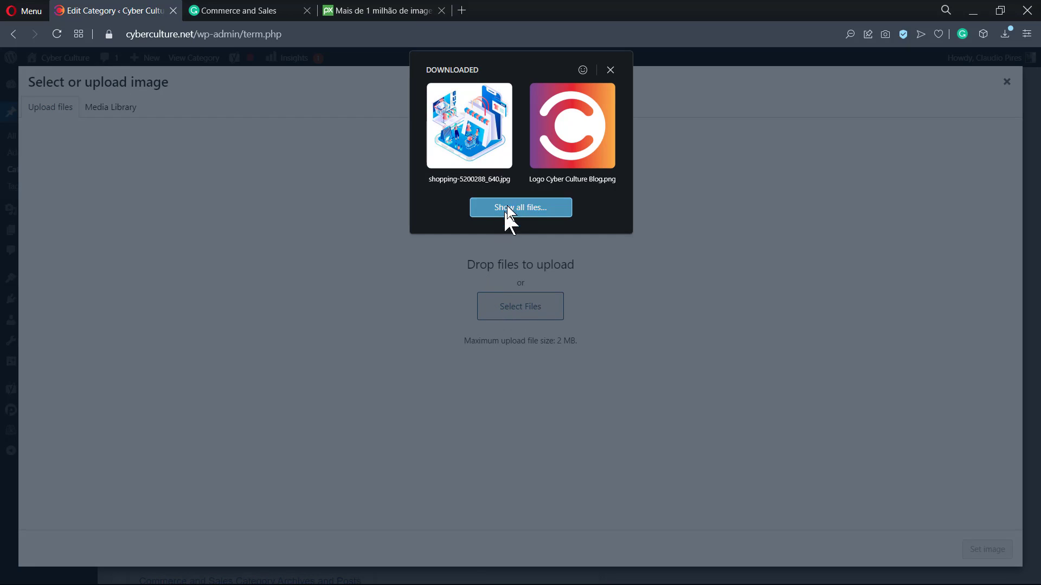
click(501, 209)
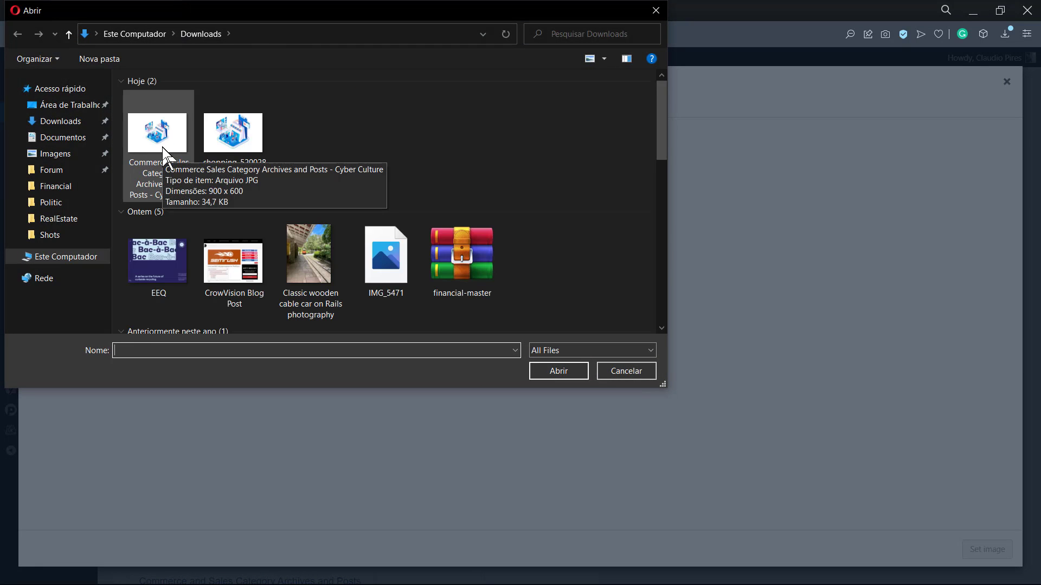
Step: Inspect the full file name of the "Commerce Sales Category Archives and Posts - Cyber Culture" image in rename mode without changing it
right_click(161, 148)
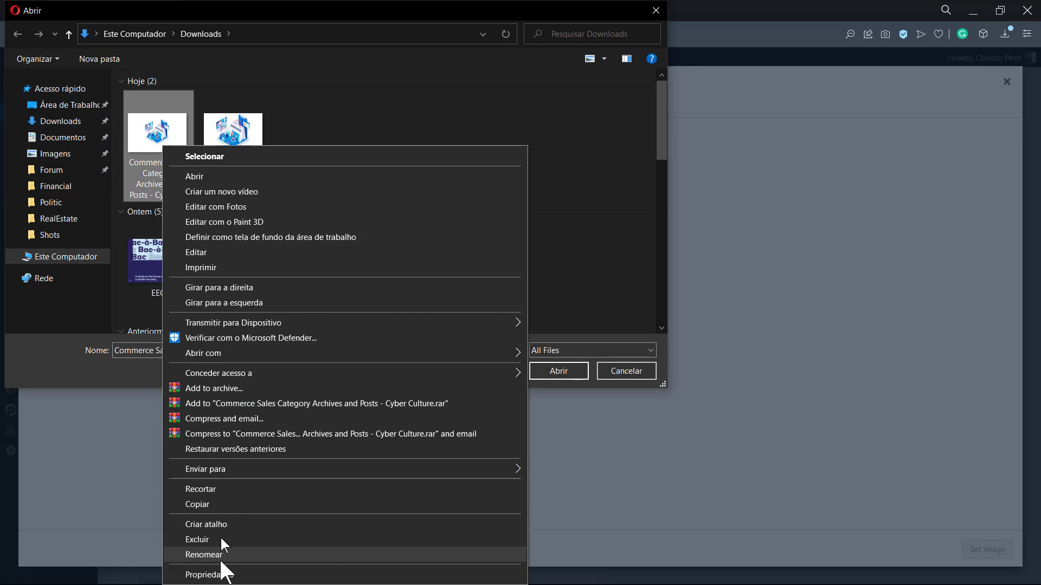
click(220, 554)
click(181, 191)
drag(182, 190, 133, 161)
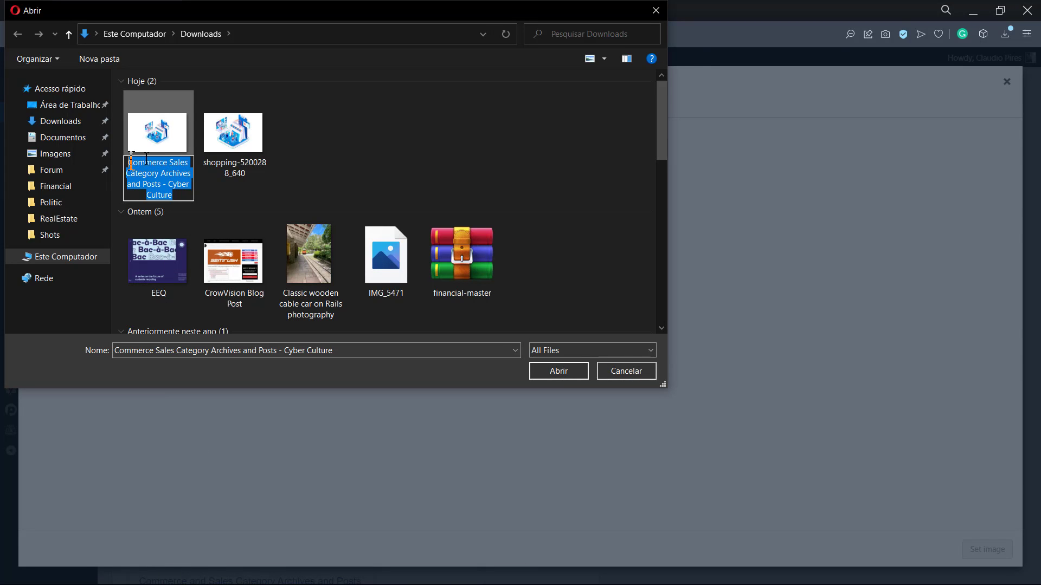
click(224, 162)
Step: Upload the "Commerce Sales Category Archives and Posts - Cyber Culture" image and copy its title into the alt text
double_click(166, 149)
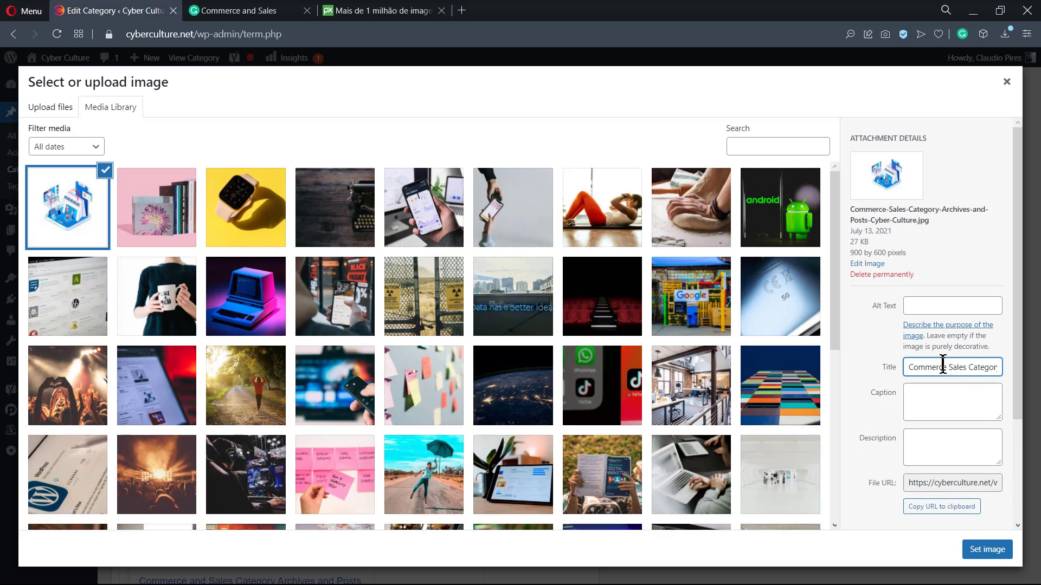
triple_click(942, 367)
click(925, 307)
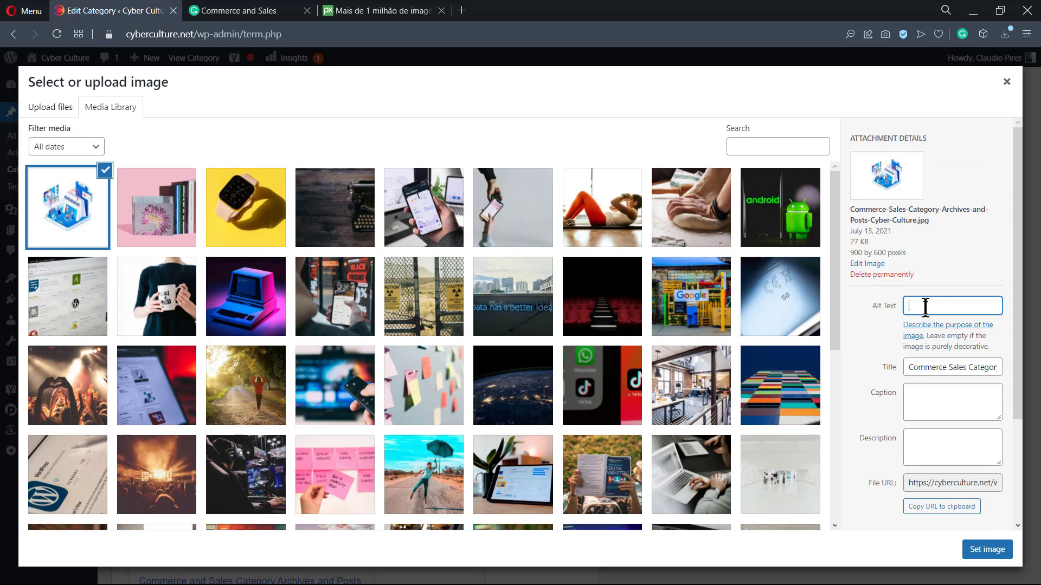
text(Commerce Sales Category Archives and Posts Cyber Culture)
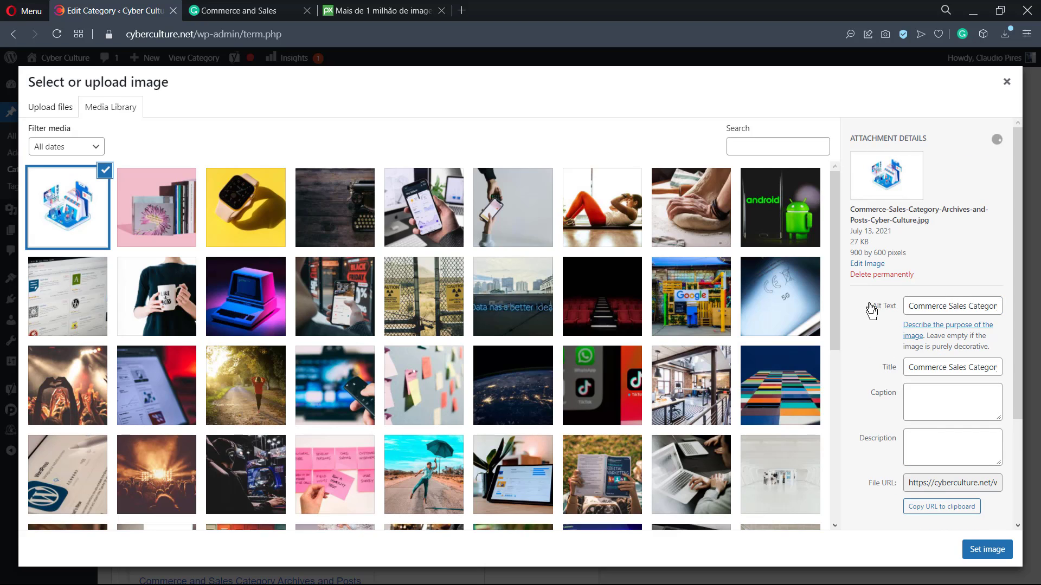
drag(872, 306, 892, 306)
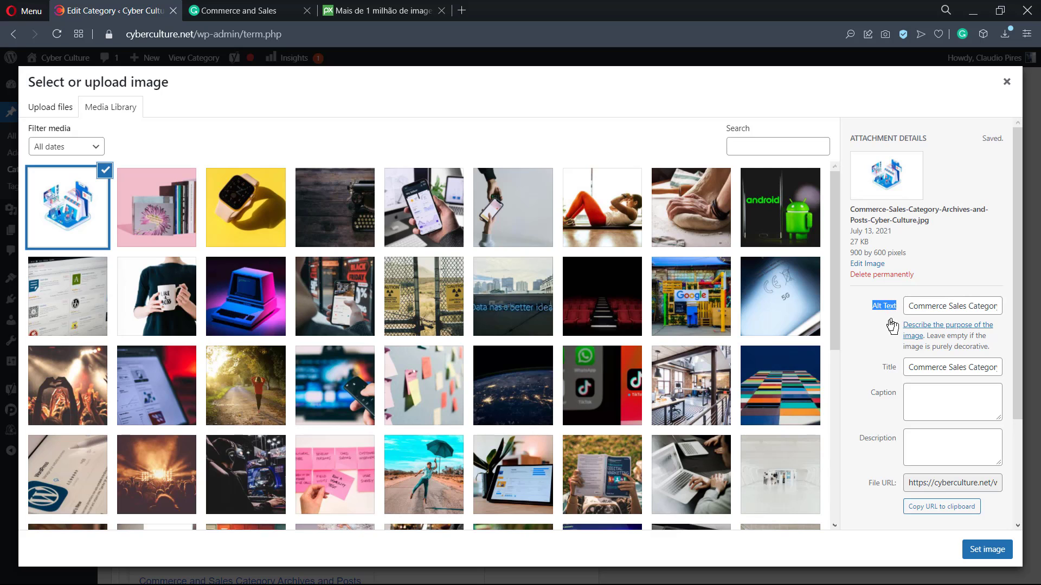
Step: Set the uploaded shopping illustration as the category's featured image and check it on the page
click(975, 550)
scroll(209, 337, down, 4)
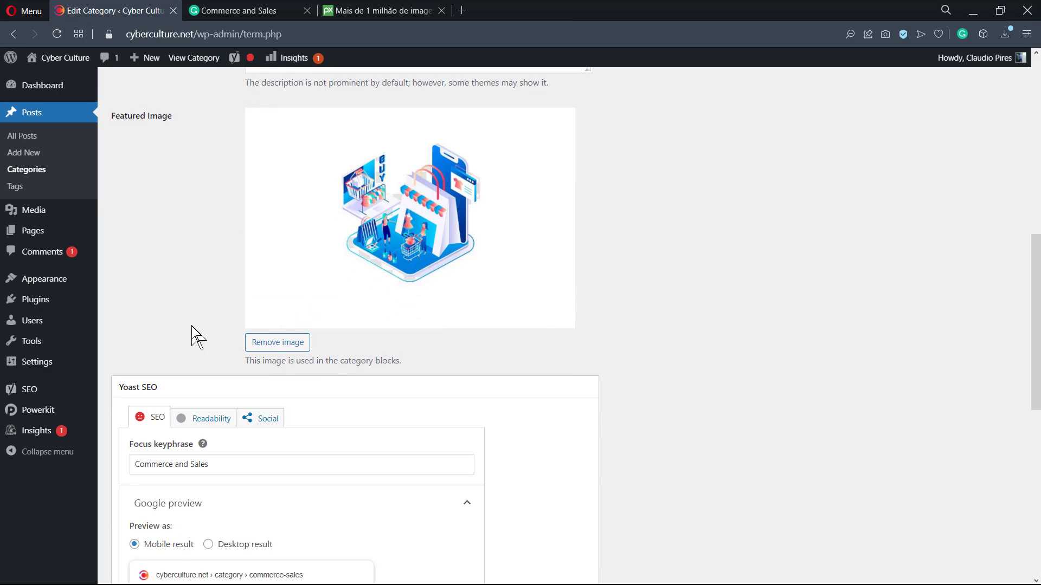
scroll(200, 336, down, 1)
scroll(206, 339, up, 5)
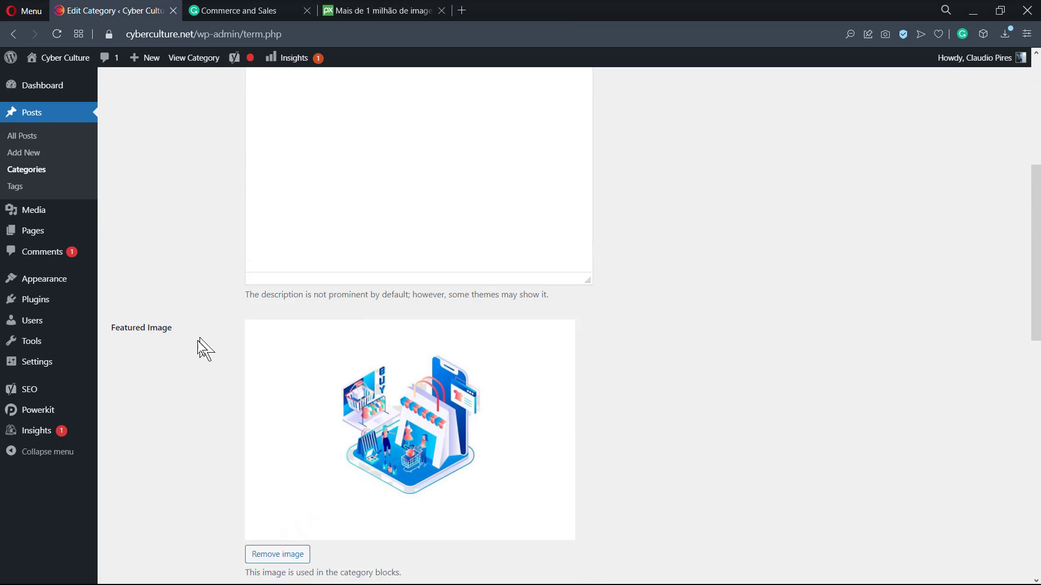
scroll(205, 350, down, 5)
Step: Remove "and" from the focus keyphrase so that it reads "Commerce Sales"
double_click(183, 405)
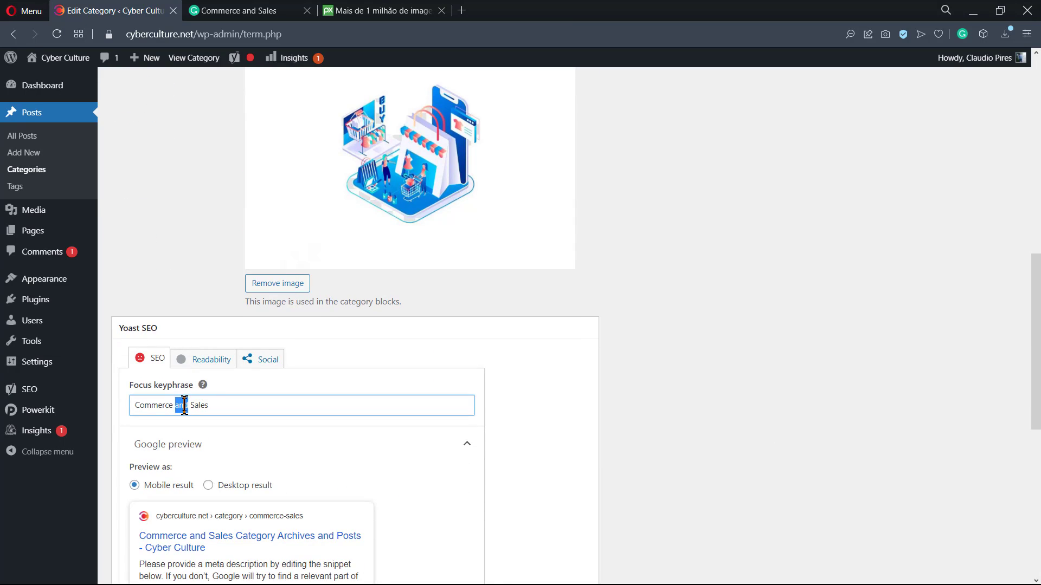
key(BackSpace)
click(564, 432)
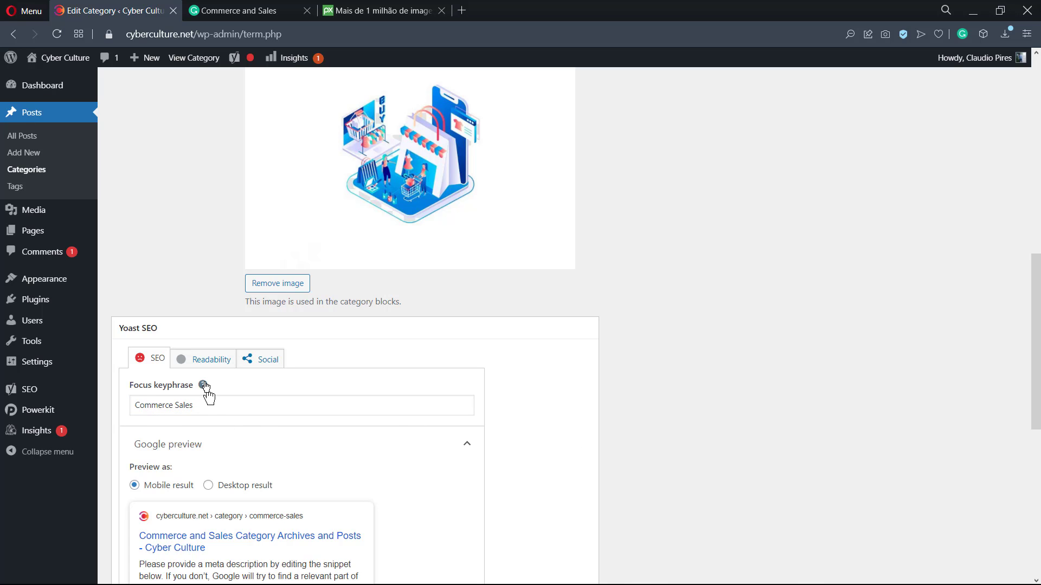
Step: Copy the whole body text of the "Commerce and Sales" document in Grammarly
scroll(179, 356, up, 11)
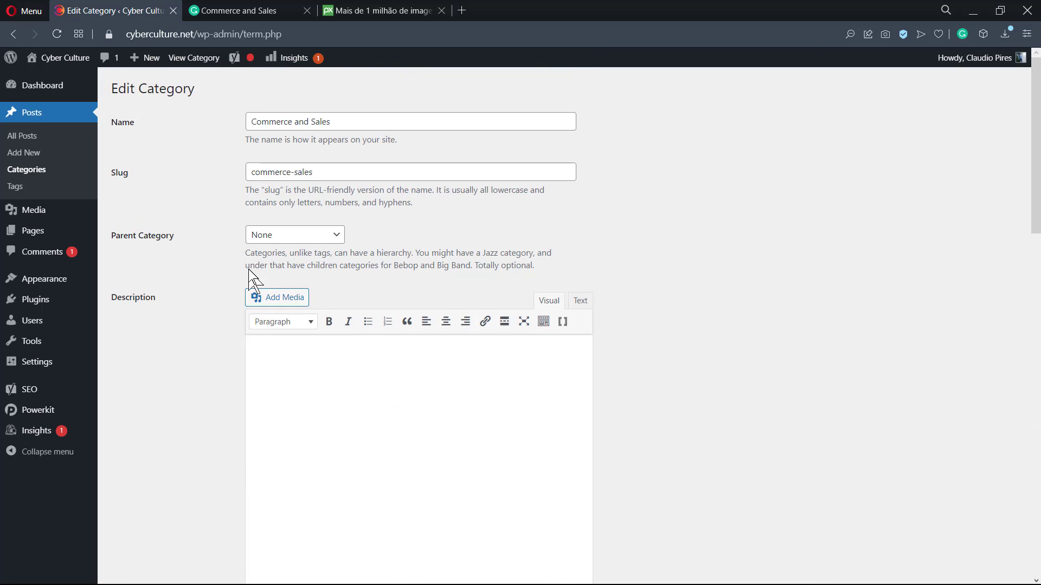
click(244, 12)
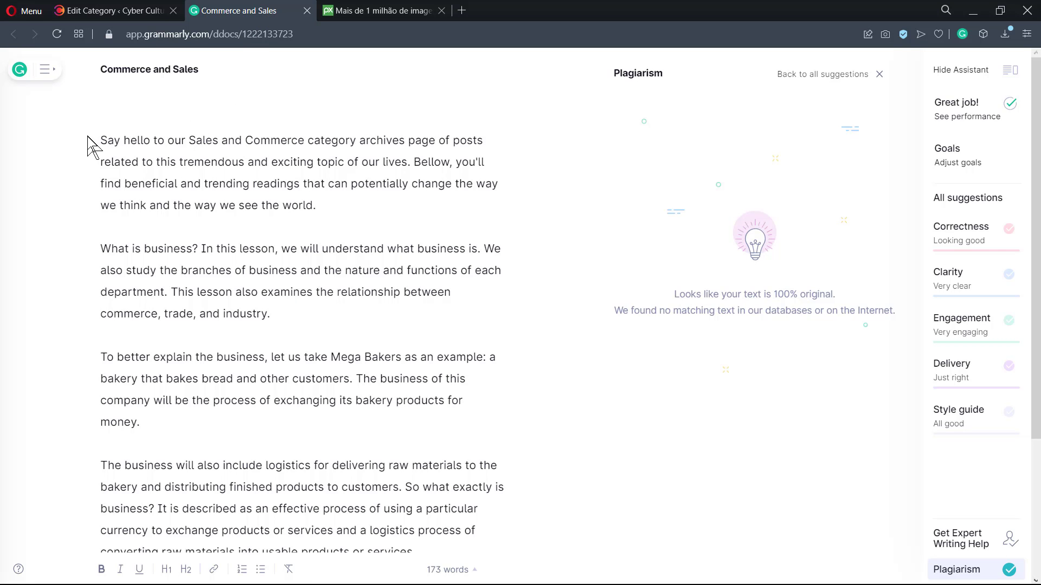
drag(101, 142, 441, 413)
key(ctrl+c)
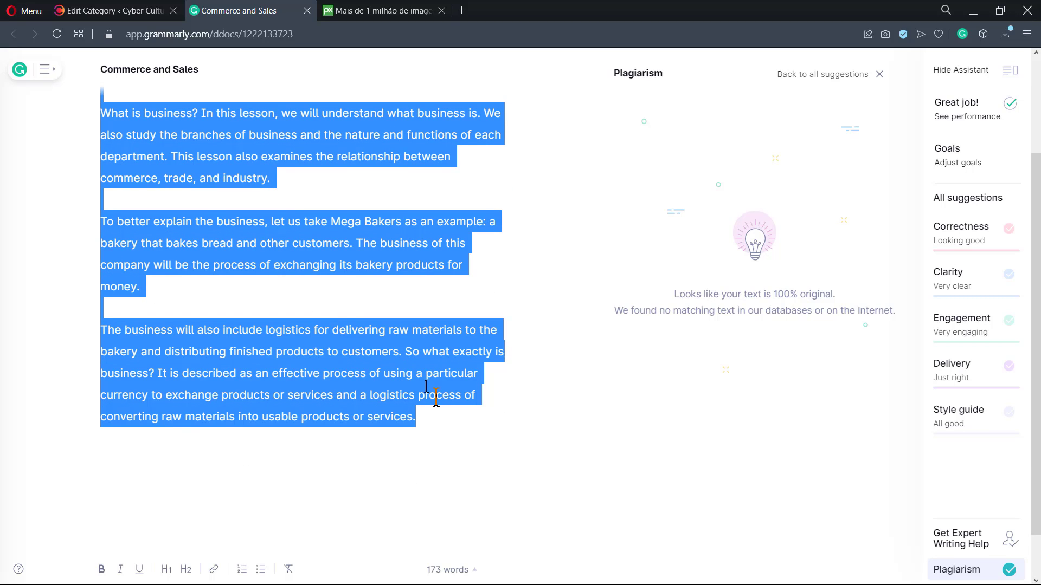
scroll(345, 315, up, 3)
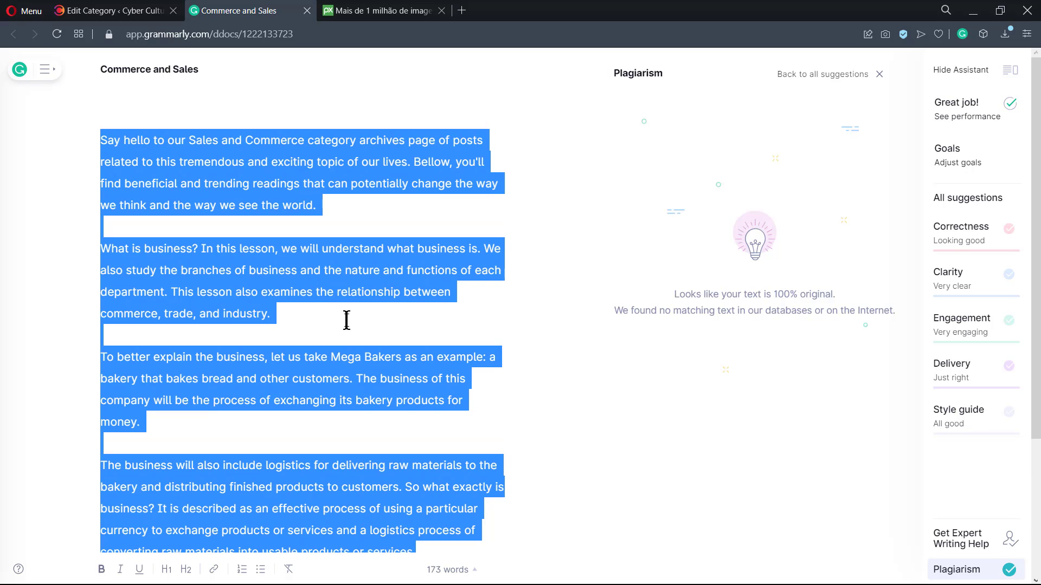
Step: Return to the category page and examine the Yoast SEO analysis, especially the recommended minimum text length
click(145, 12)
click(339, 362)
scroll(339, 361, down, 18)
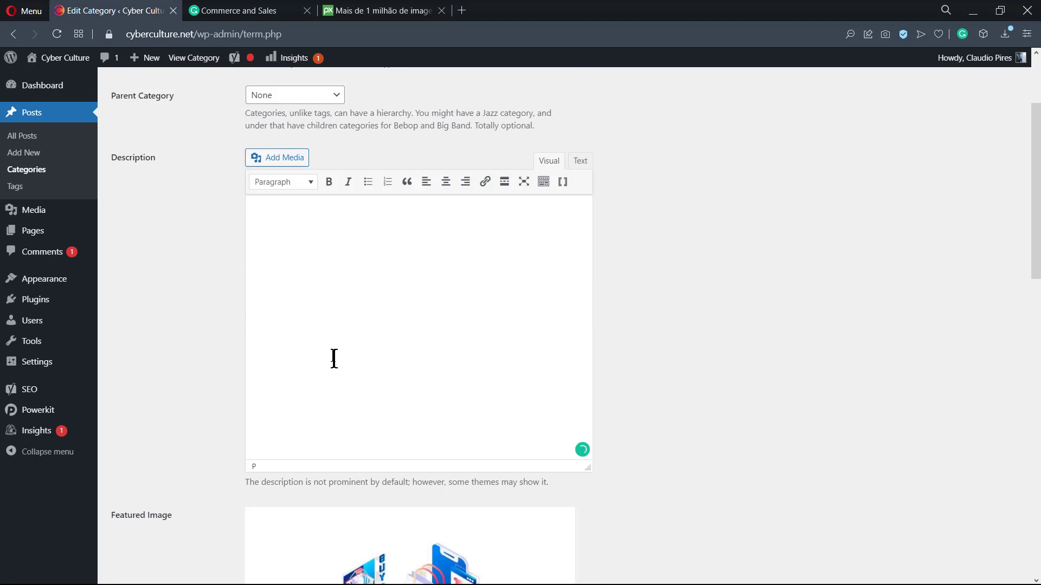
scroll(206, 355, down, 1)
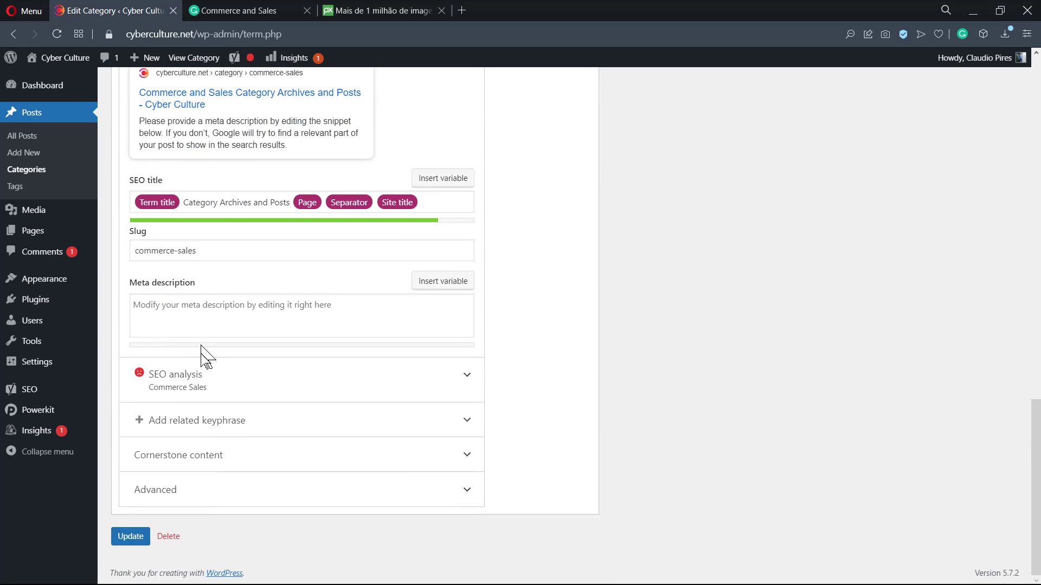
click(215, 381)
scroll(228, 380, down, 3)
scroll(242, 379, down, 1)
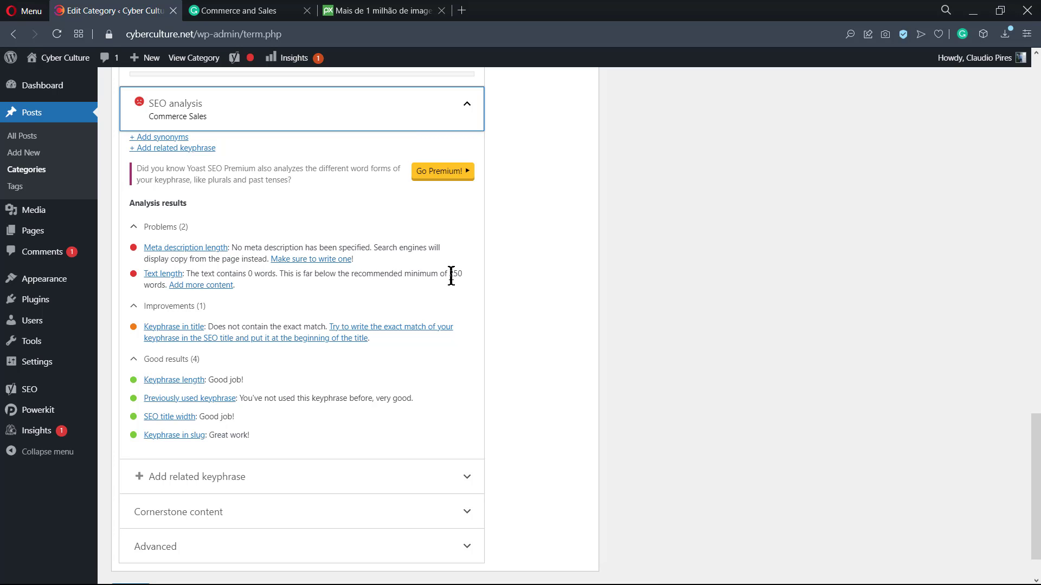
drag(448, 274, 349, 279)
click(320, 276)
Step: Paste the copied Commerce and Sales text into the category's description
scroll(286, 297, up, 20)
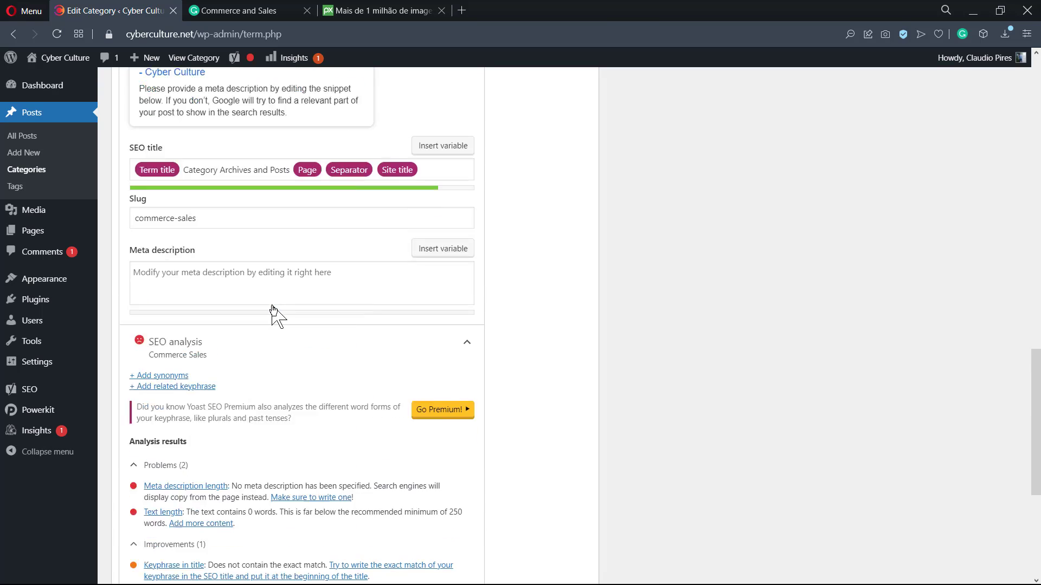
click(295, 318)
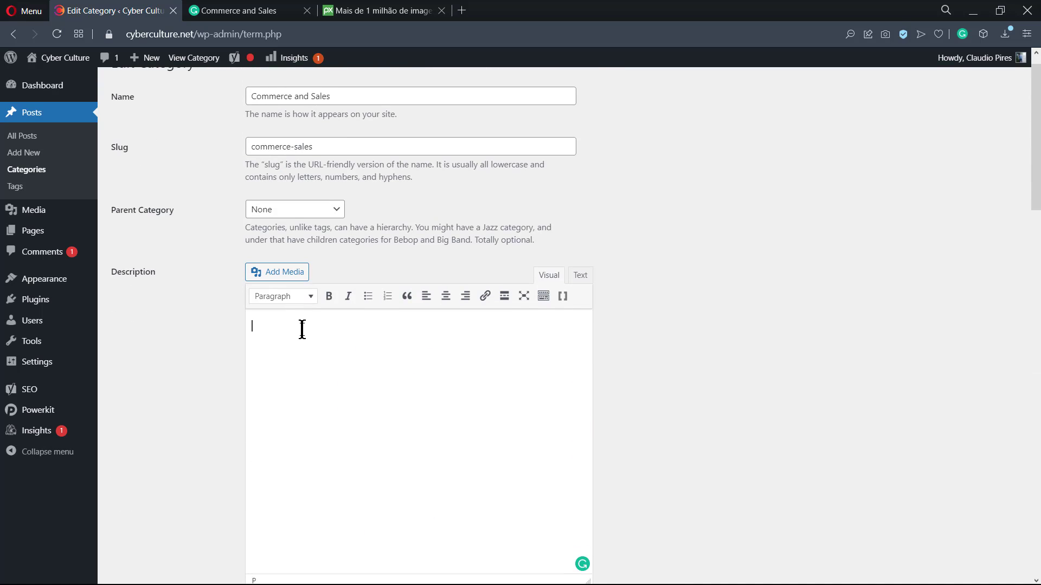
key(ctrl+v)
Step: Review the updated Yoast SEO analysis, the description text and the readability results, including the sentence length
scroll(200, 342, down, 20)
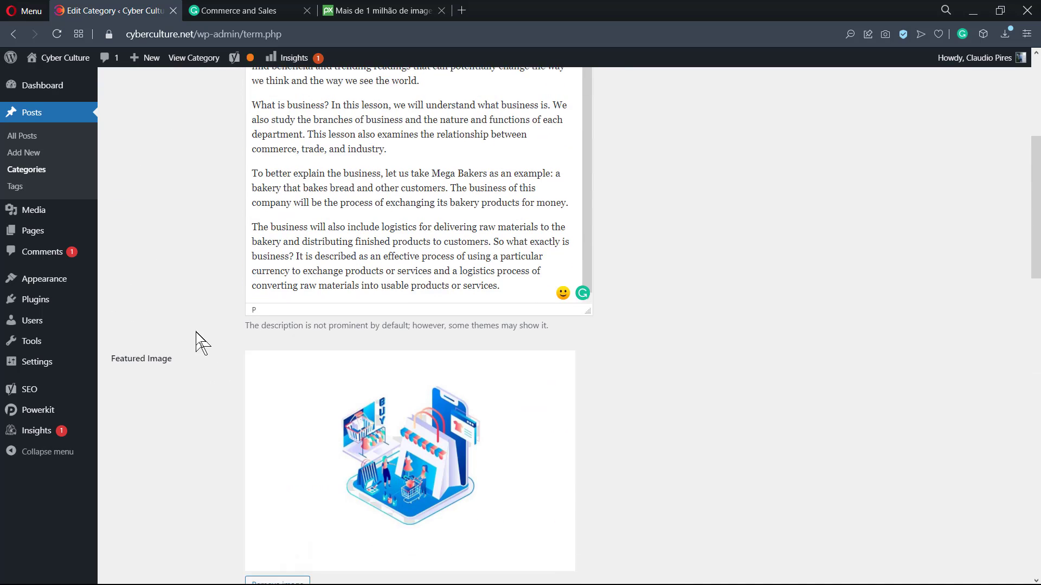
scroll(198, 325, down, 6)
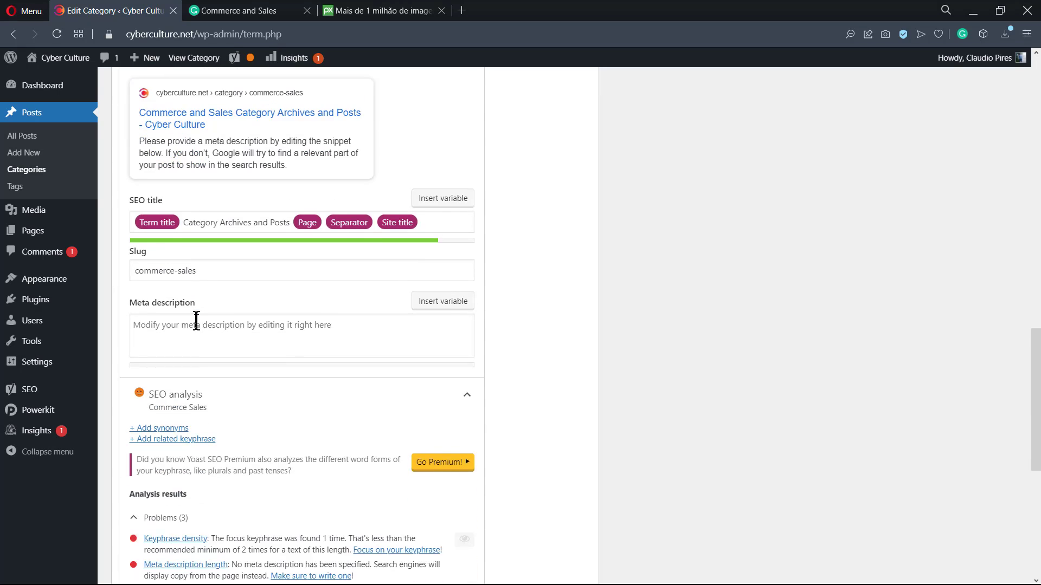
scroll(200, 325, up, 5)
scroll(206, 333, down, 8)
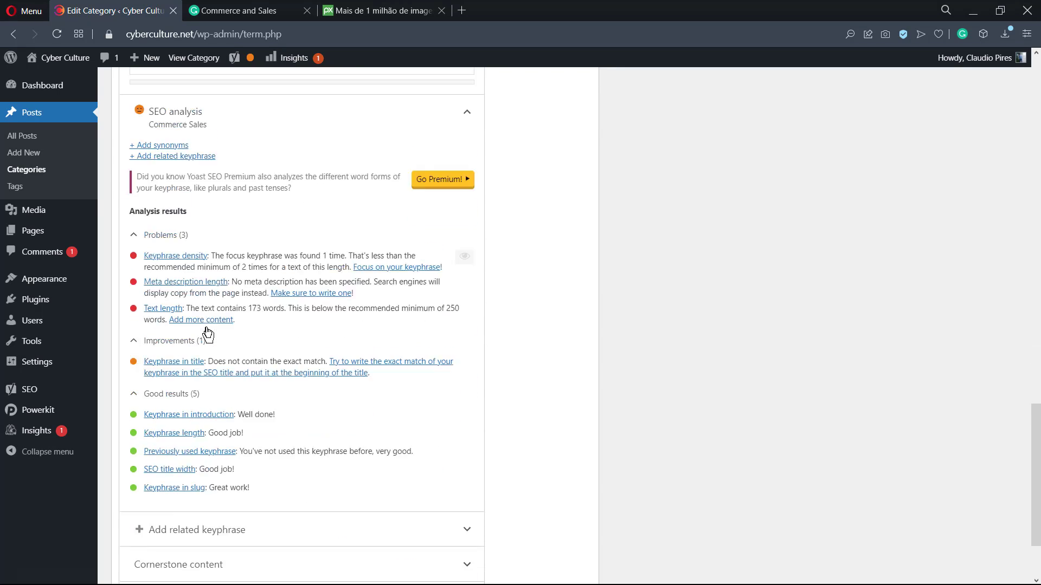
scroll(211, 340, up, 1)
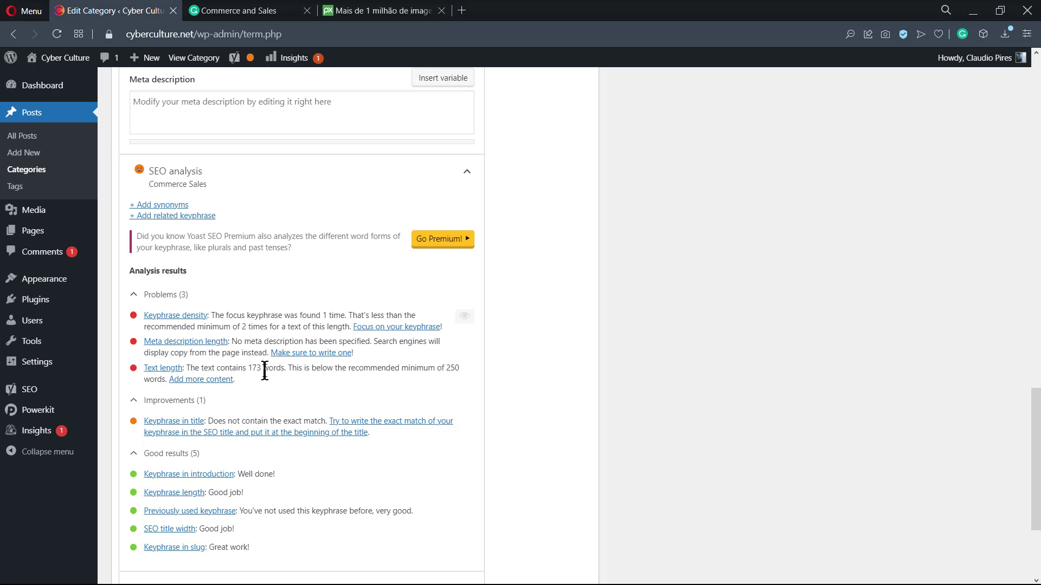
scroll(264, 372, up, 15)
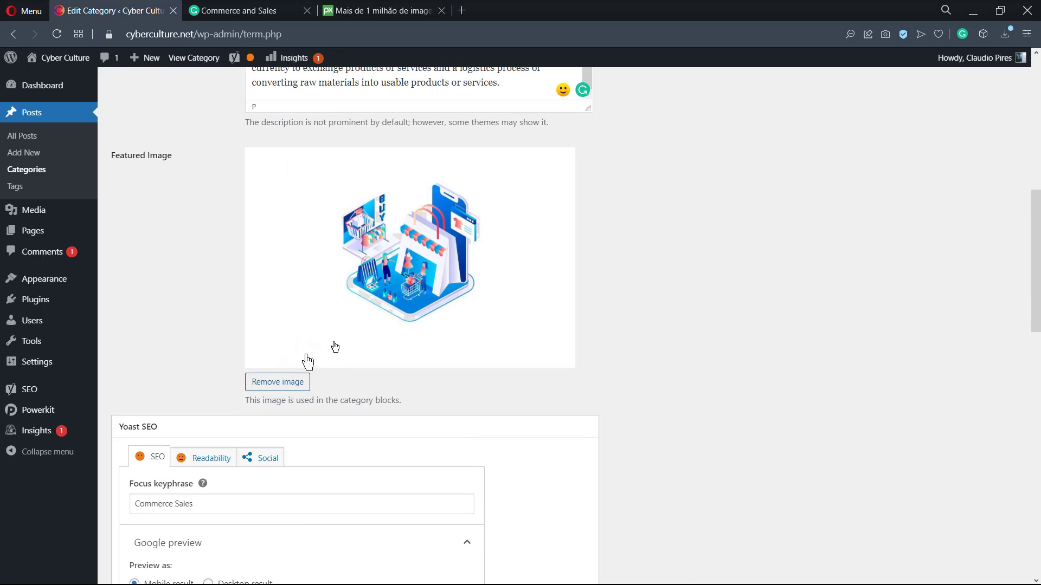
scroll(377, 296, up, 5)
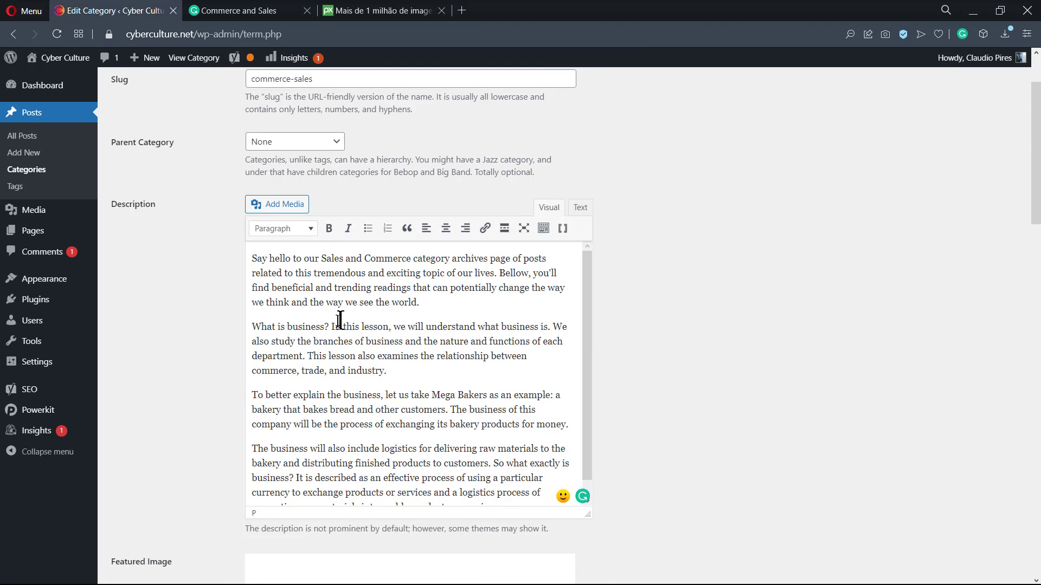
scroll(335, 324, up, 2)
scroll(299, 284, down, 3)
scroll(277, 312, down, 10)
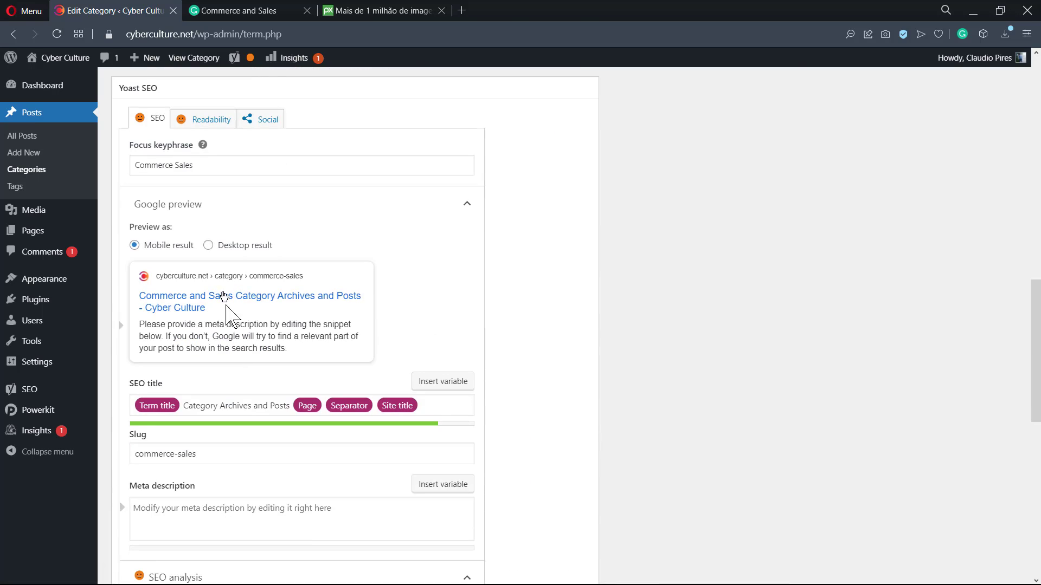
click(196, 187)
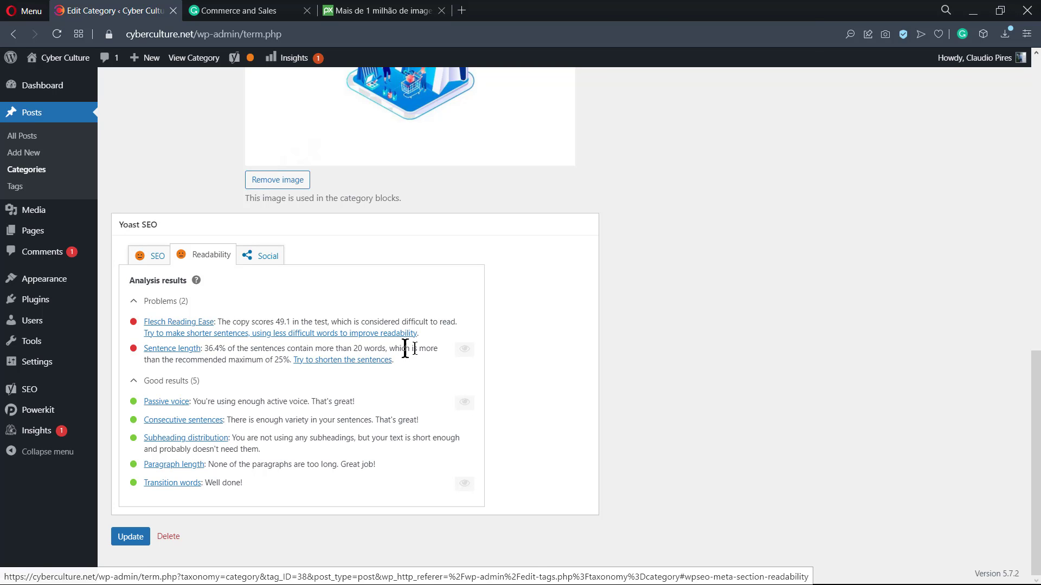
triple_click(284, 351)
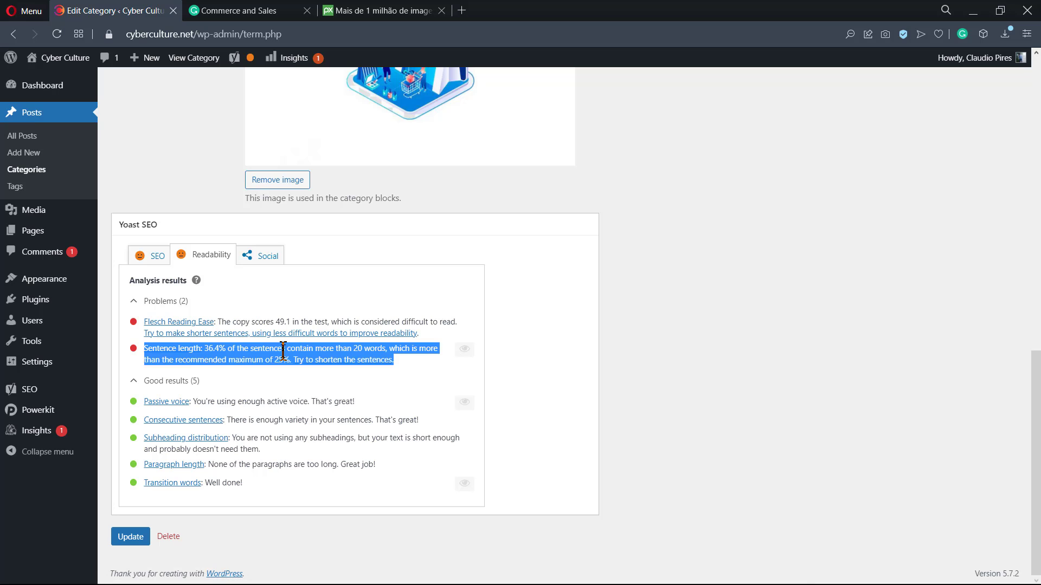
click(284, 352)
Step: Split the description's first sentence after "page of posts" and start the new sentence with "Related"
scroll(284, 351, up, 15)
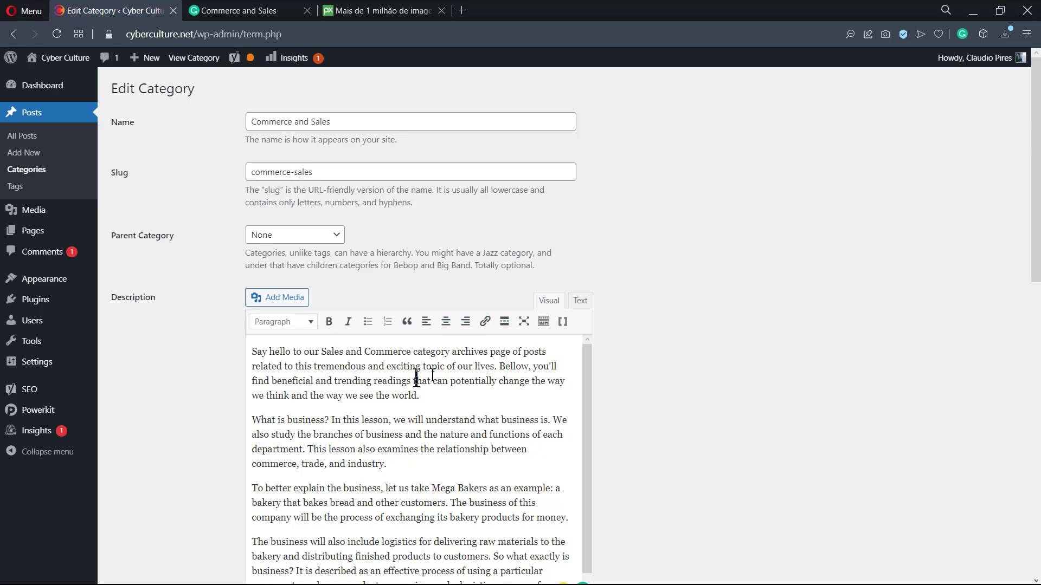
click(546, 352)
key(Delete)
text(R)
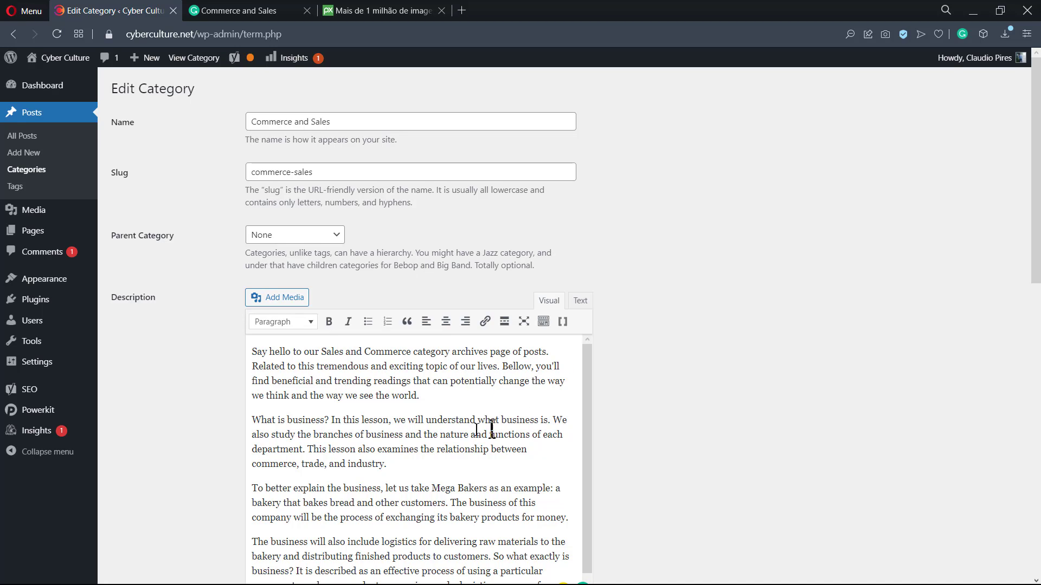
Step: Split the second paragraph's sentence after "branches of business" and start the new sentence with "So," in place of "and"
double_click(412, 434)
key(BackSpace)
key(BackSpace)
text(. )
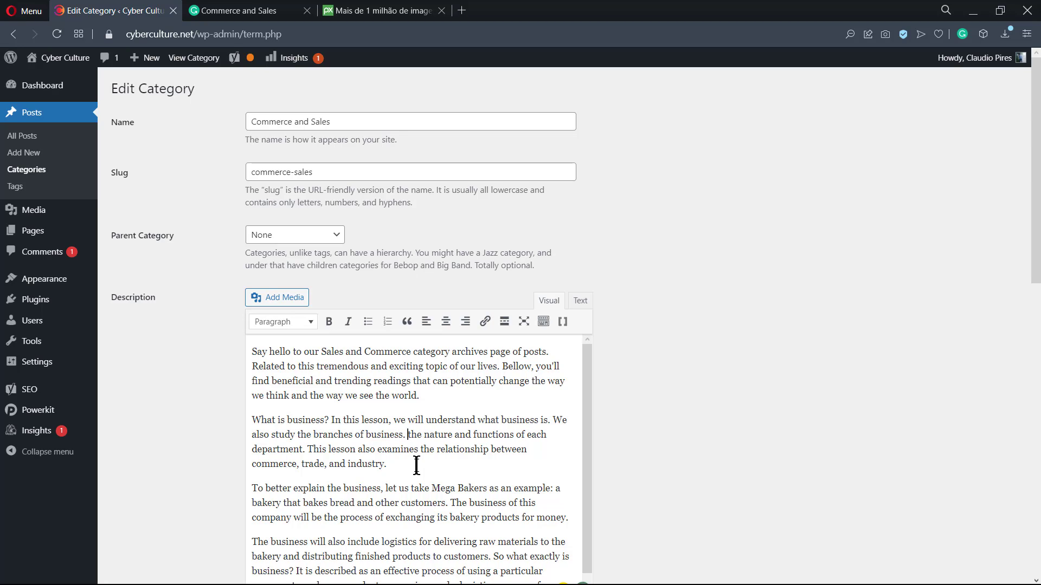
text(So,)
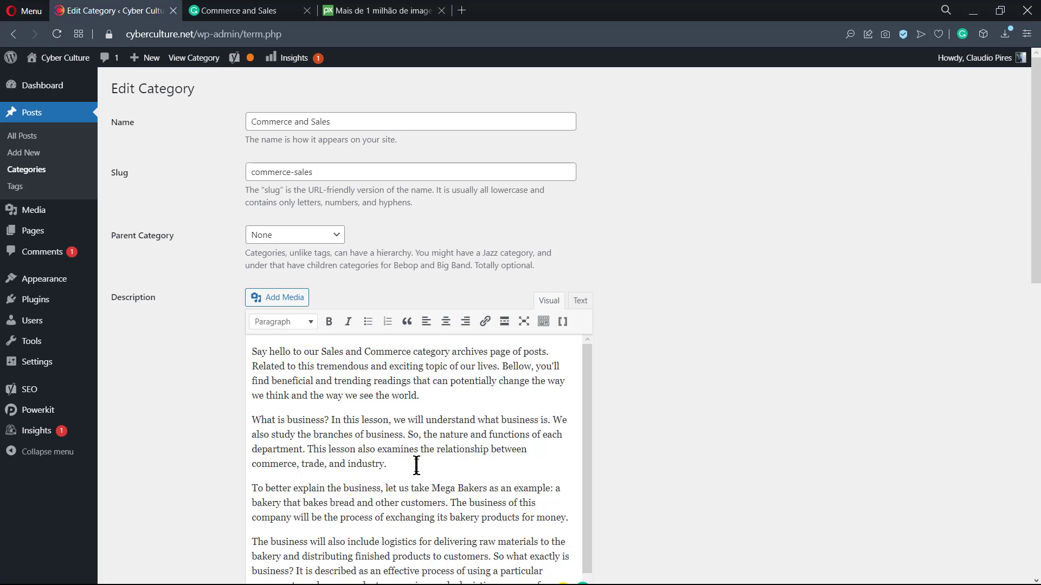
Step: Review the updated readability results and the SEO analysis, including keyphrase density, meta description length and text length
scroll(432, 439, down, 10)
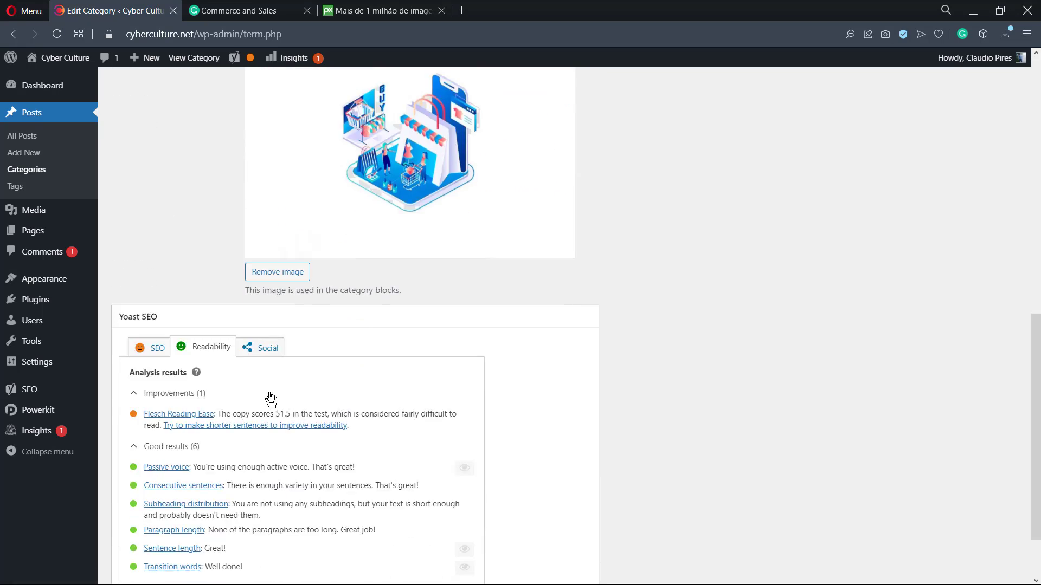
scroll(270, 400, down, 1)
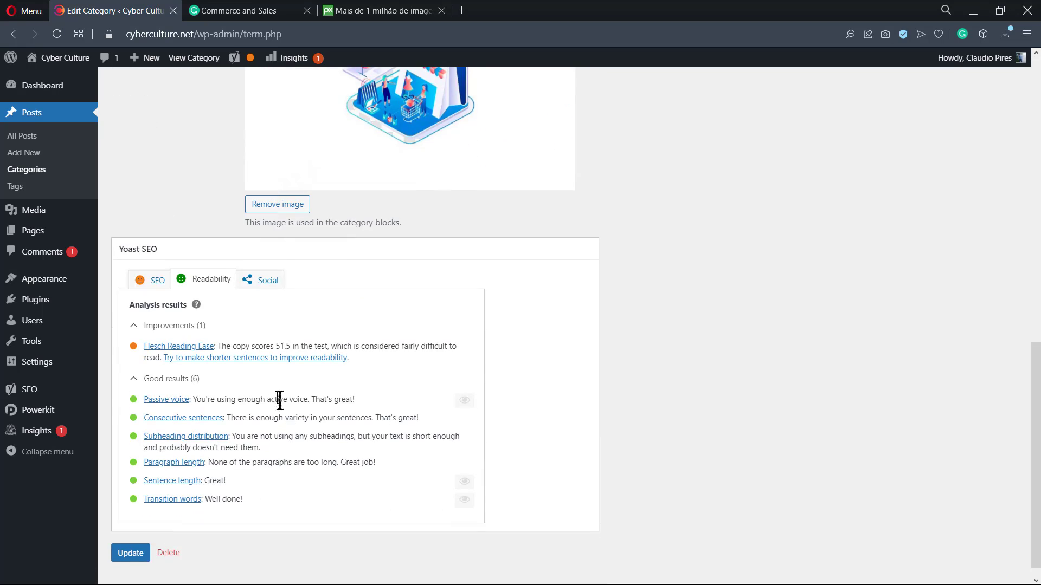
click(148, 284)
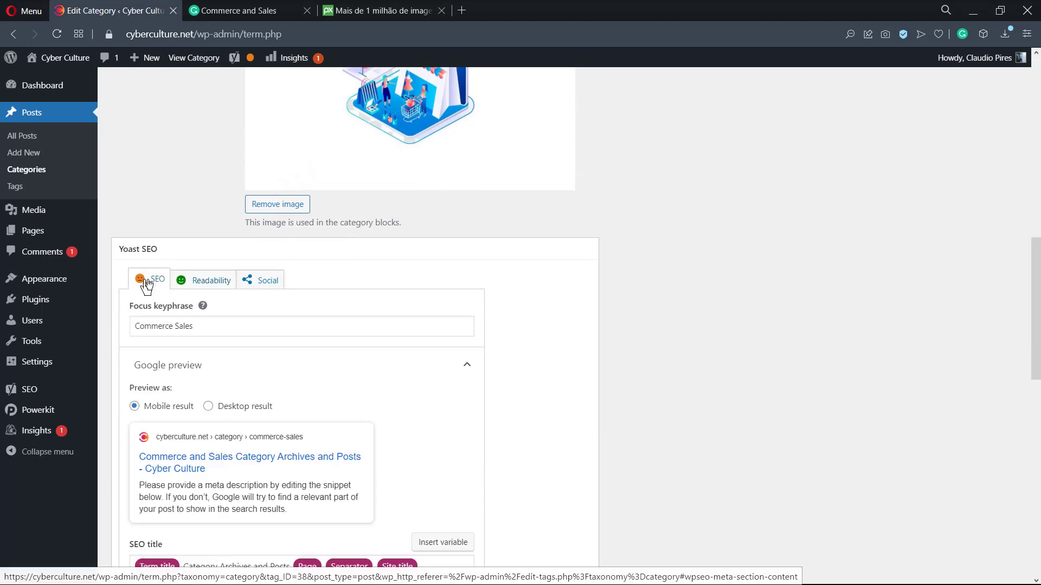
scroll(214, 303, down, 11)
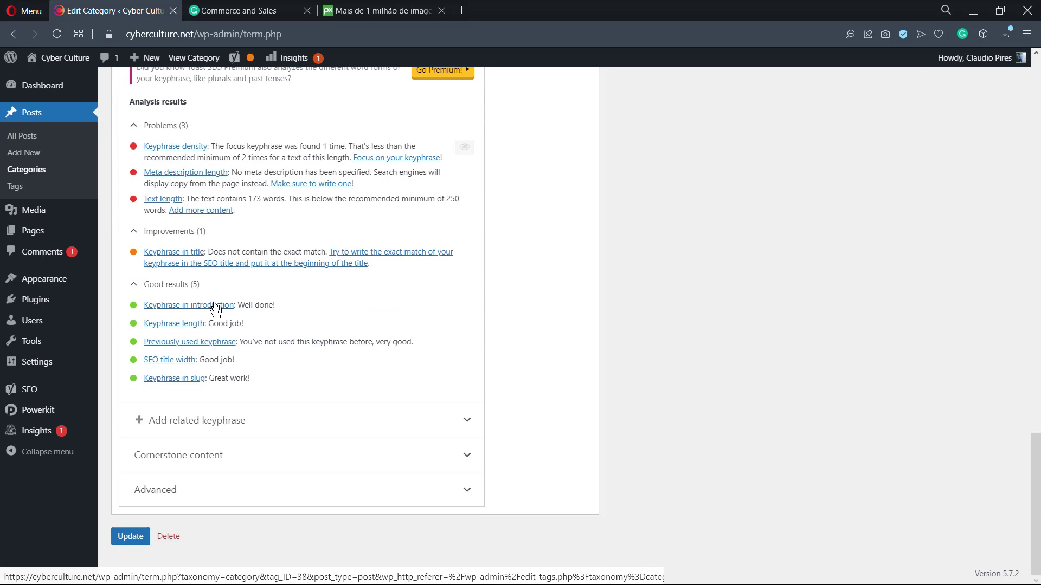
scroll(216, 308, up, 2)
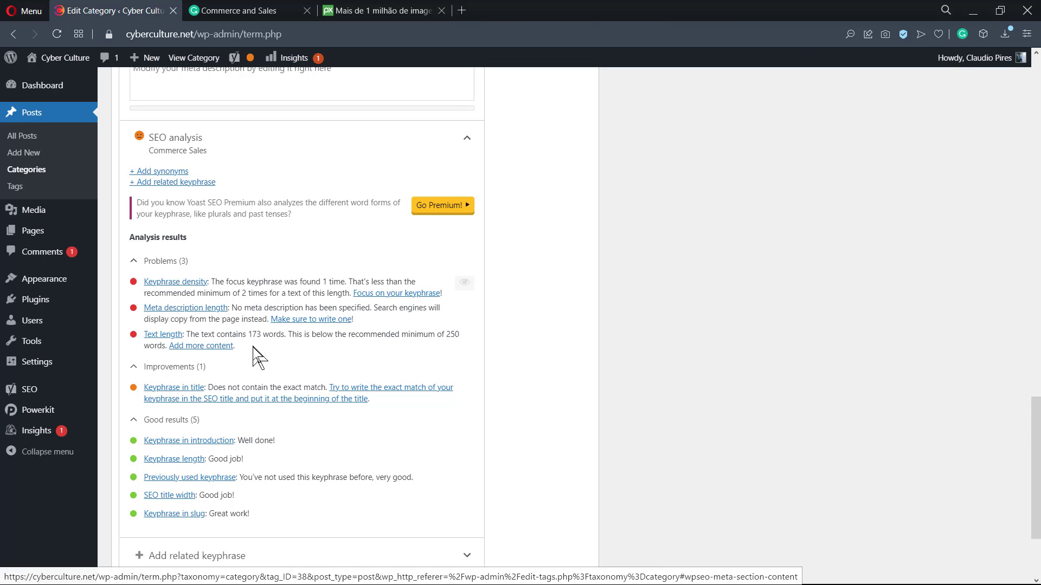
scroll(259, 358, up, 2)
scroll(259, 359, down, 2)
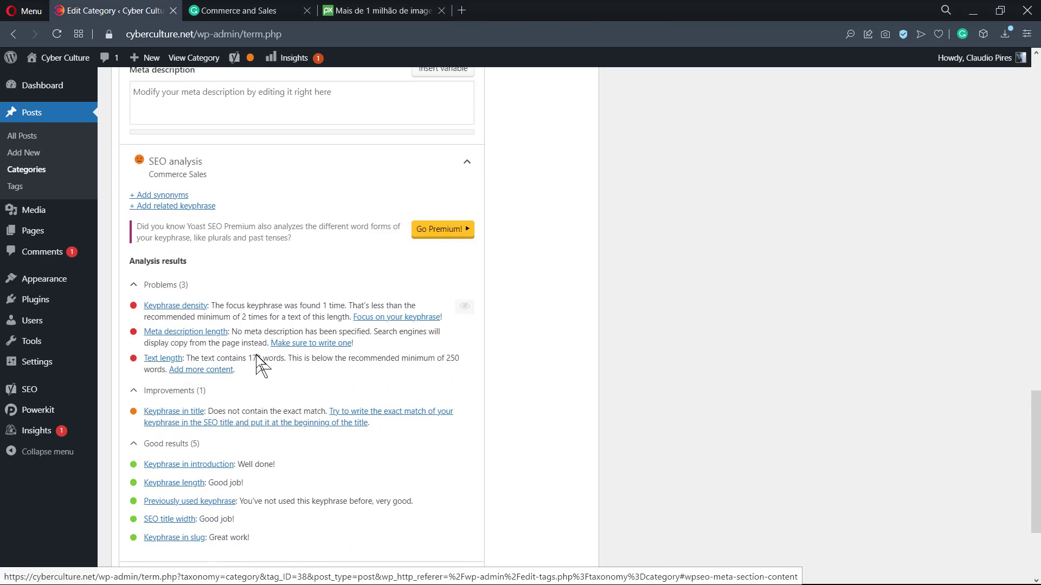
Step: Add a description paragraph: "Talking about sales, it's almost an estate of art, a good seller can make or break any kind of company or project and"
scroll(259, 363, up, 15)
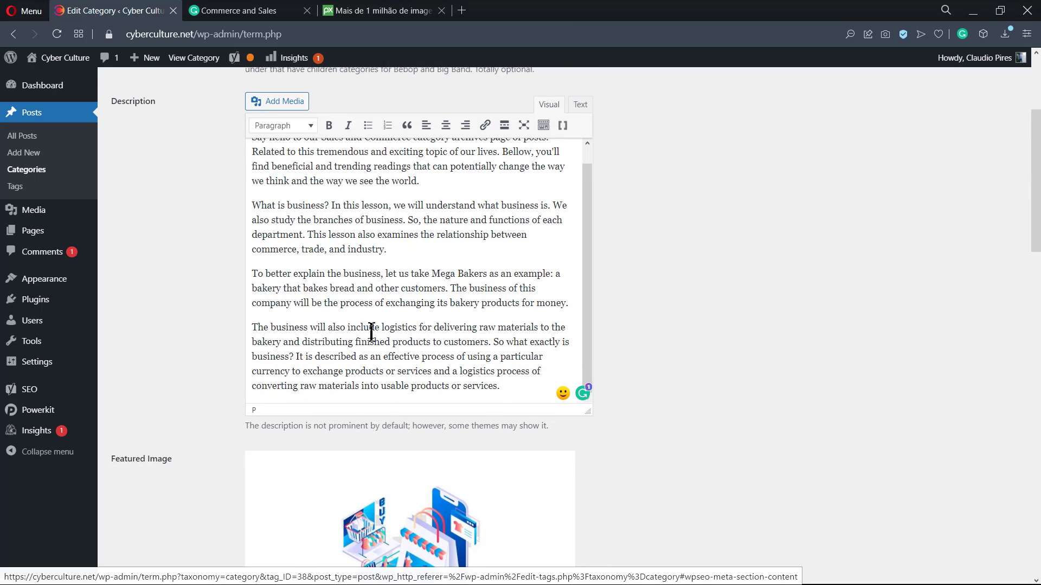
scroll(371, 332, down, 1)
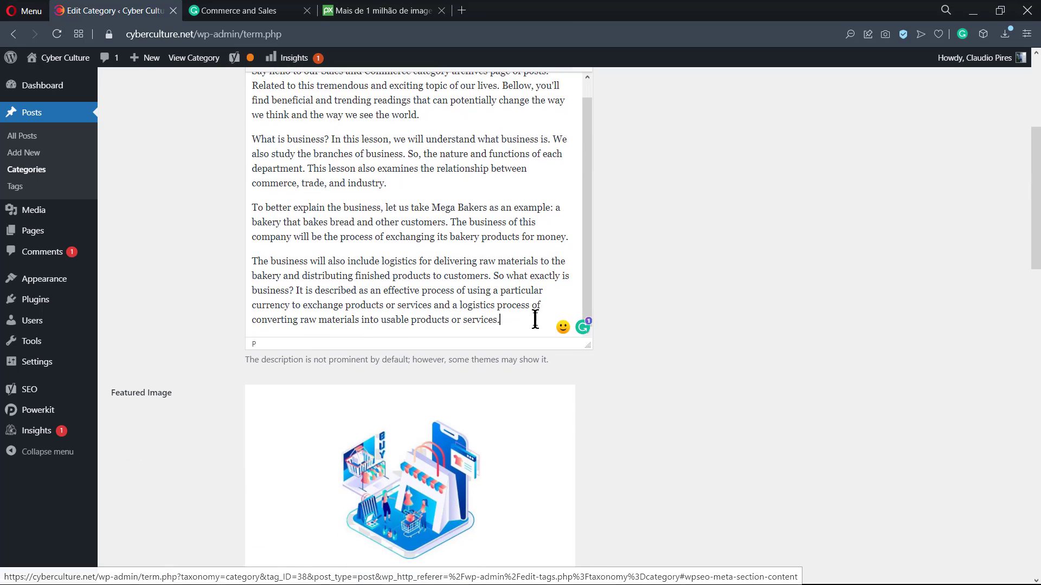
key(Return)
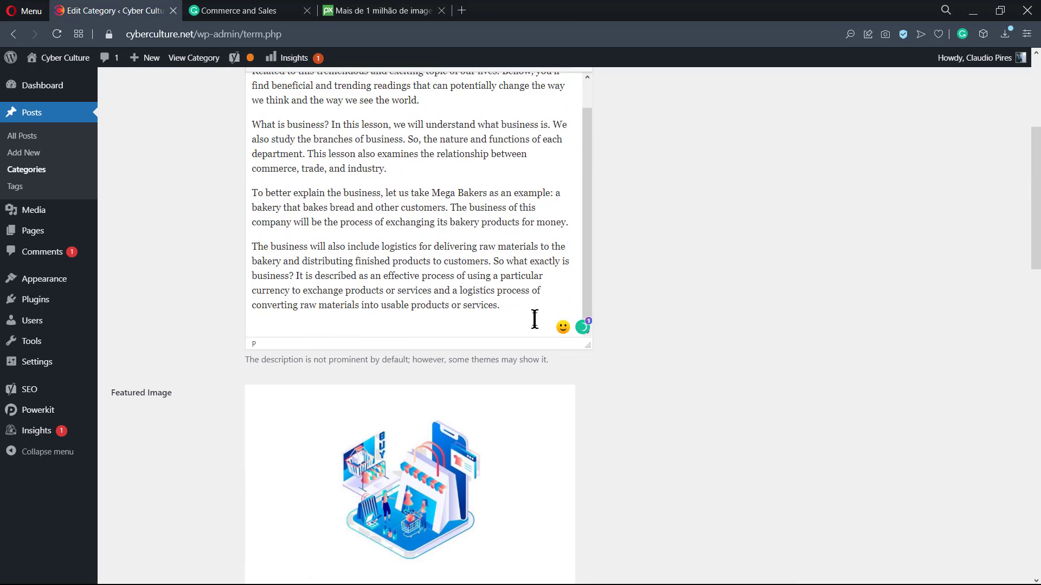
text(Talking about sales, it's al)
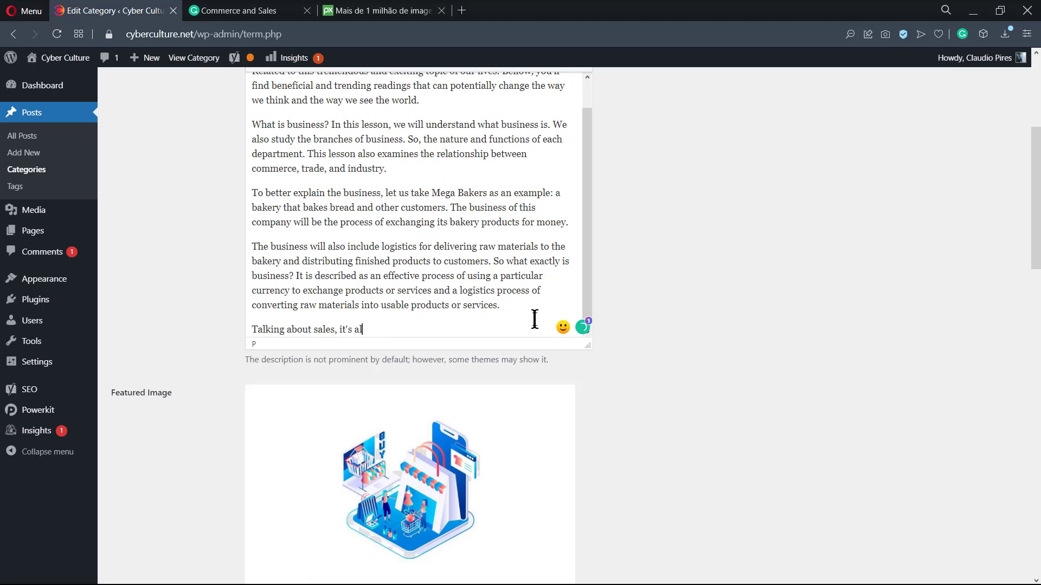
text(most an estate of art, a good)
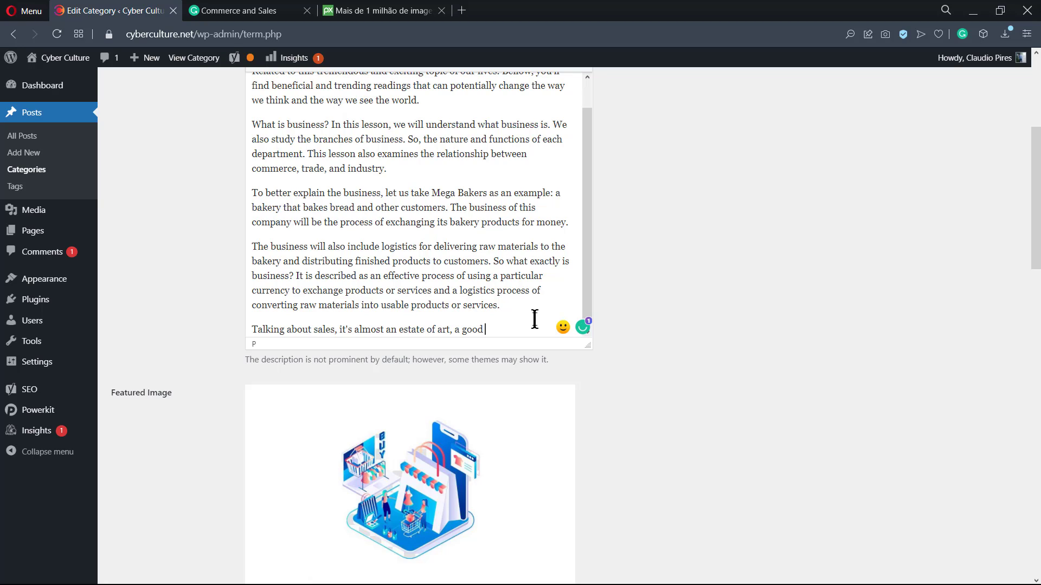
text( seller can make or bre)
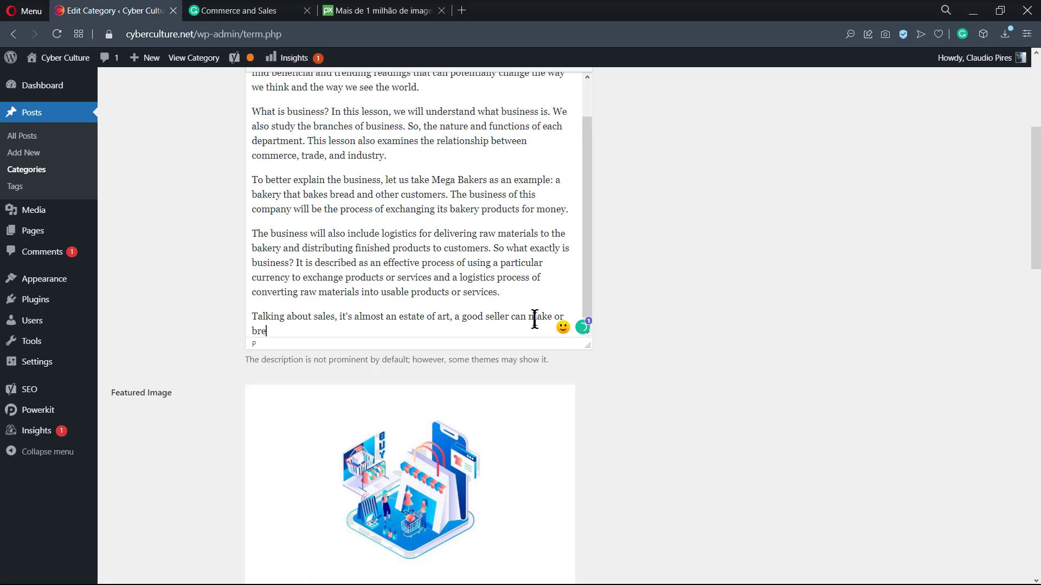
text(ak any kind of company or proje)
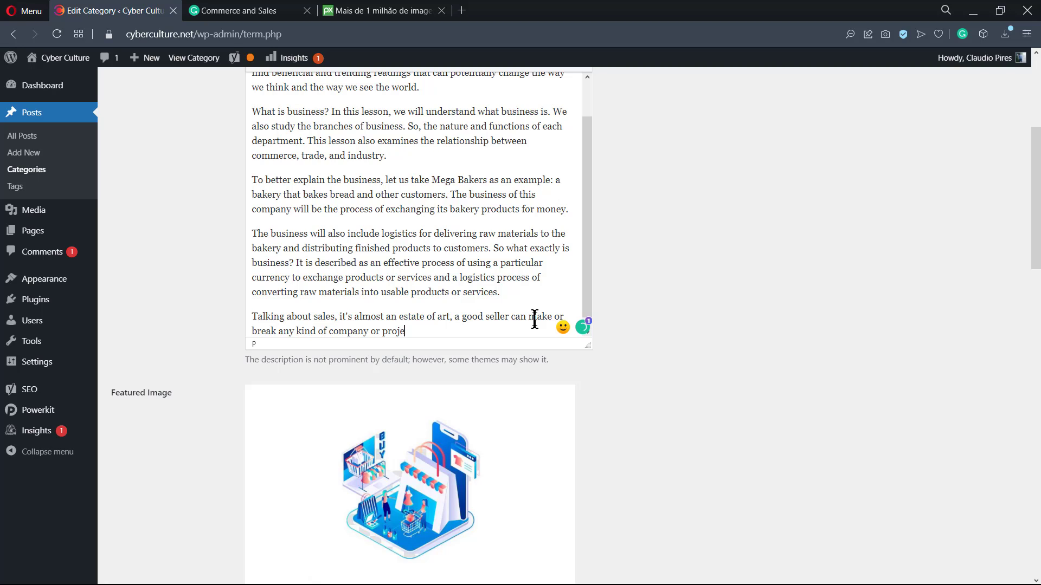
text(ct and)
text( I personall)
key(BackSpace)
key(BackSpace)
key(BackSpace)
key(BackSpace)
key(BackSpace)
key(BackSpace)
key(BackSpace)
key(BackSpace)
key(BackSpace)
key(BackSpace)
text(some great)
key(BackSpace)
key(BackSpace)
key(BackSpace)
key(BackSpace)
key(BackSpace)
key(BackSpace)
key(BackSpace)
key(BackSpace)
key(BackSpace)
key(BackSpace)
key(BackSpace)
key(BackSpace)
Step: Continue the last paragraph with "some people belives the sales and commerce", removing the duplicated "the"
text(some people belives)
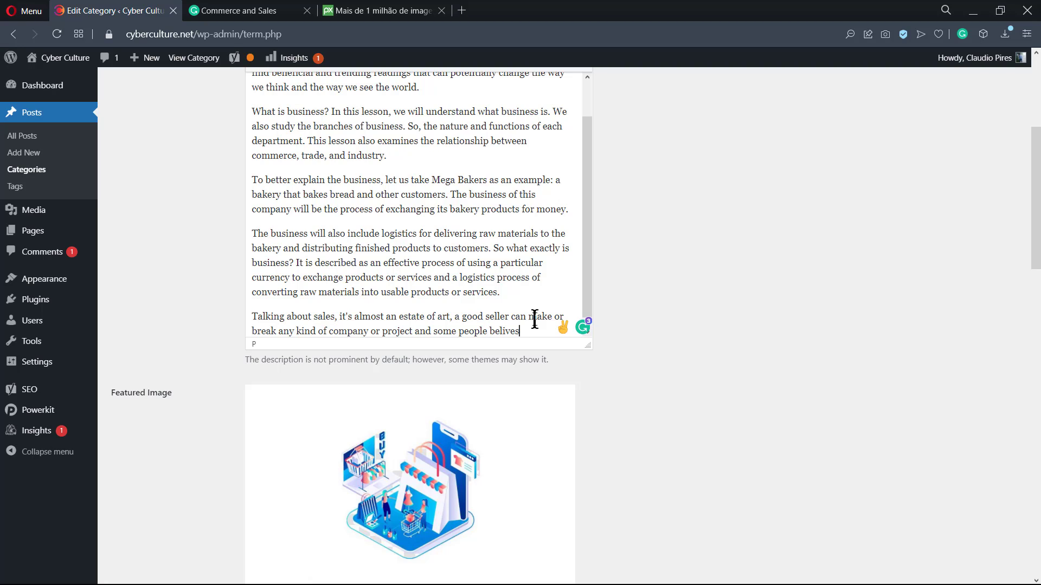
text( the the sales and commerce)
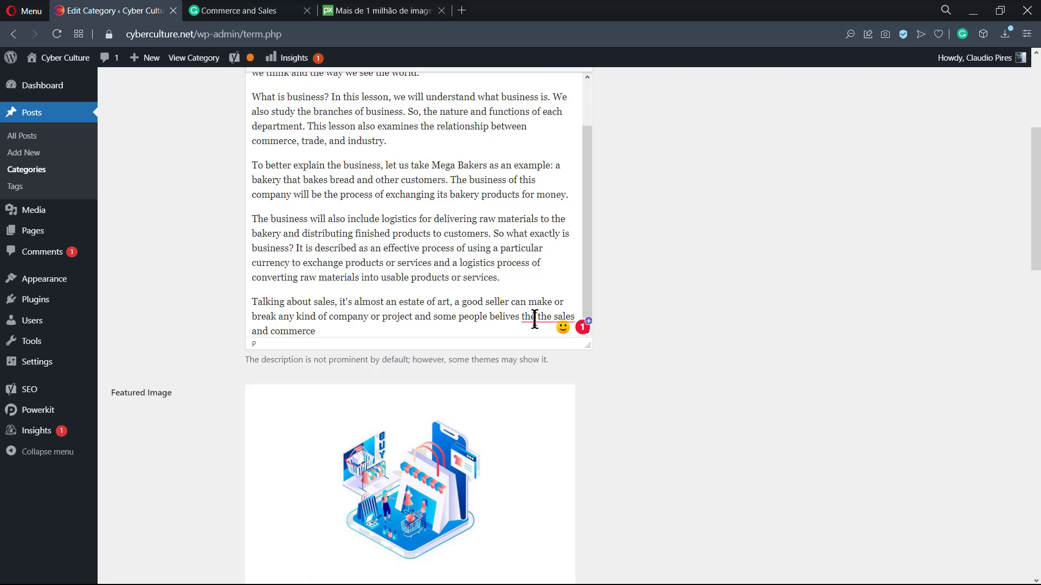
mouse_move(534, 319)
click(539, 349)
Step: Finish the paragraph with "ideas, inspiration, guide, and recourses can optimize our lives.", accepting the suggested comma before "and"
click(341, 331)
text(ideas, inspira)
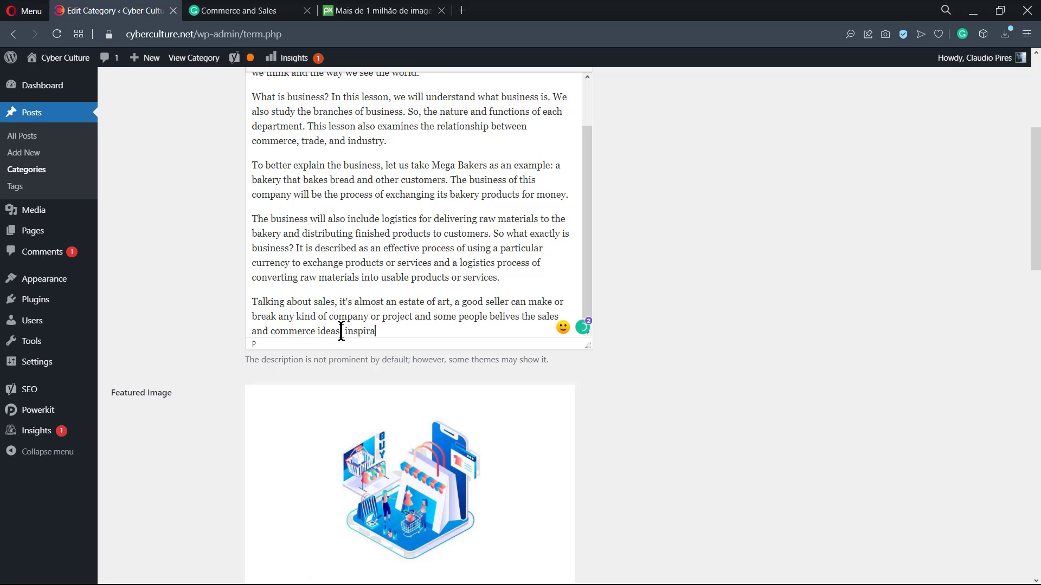
text(tion, guide and recourses)
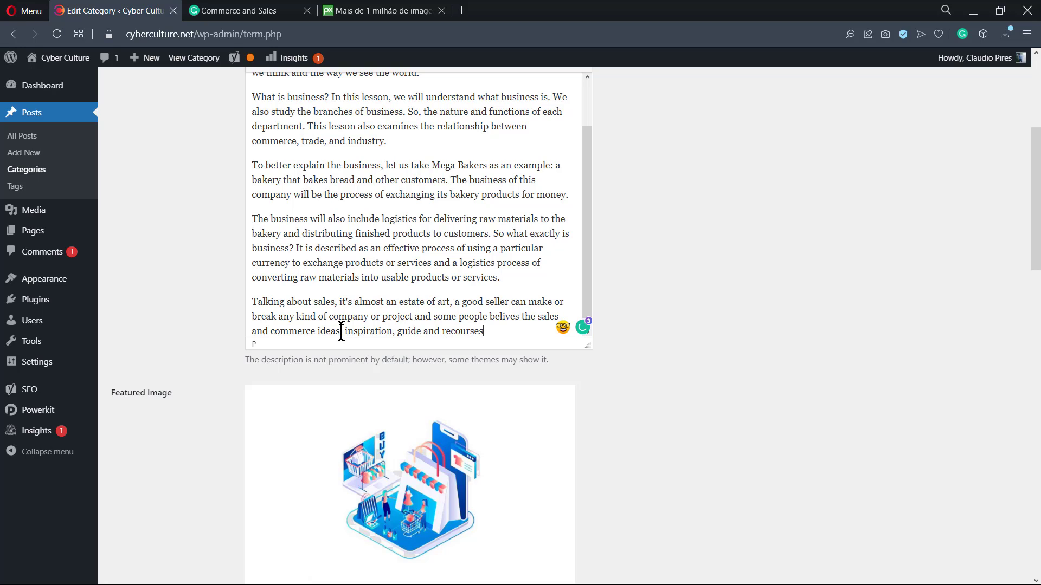
text( can optimize our)
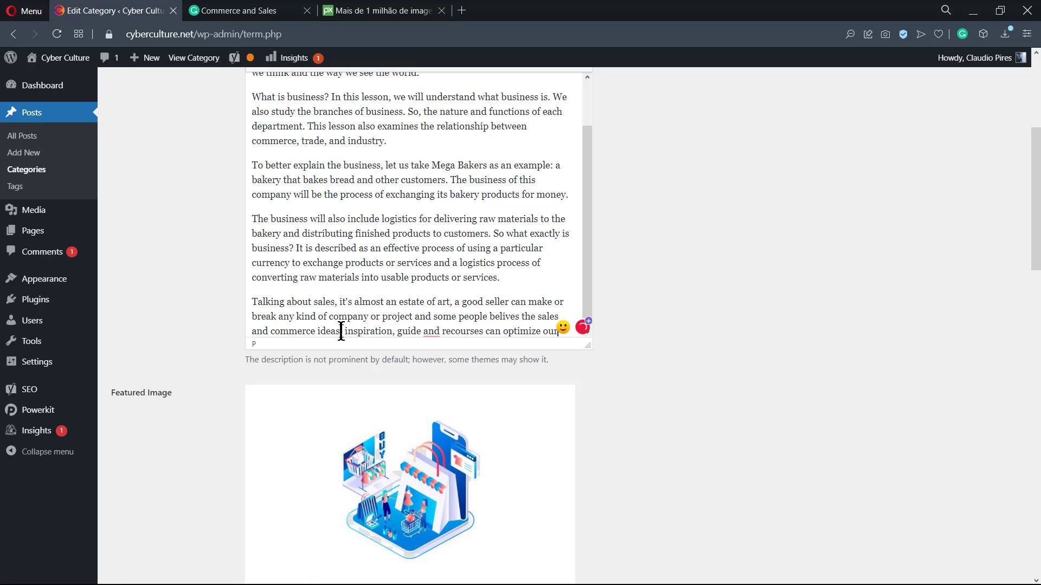
text( lives.)
mouse_move(431, 317)
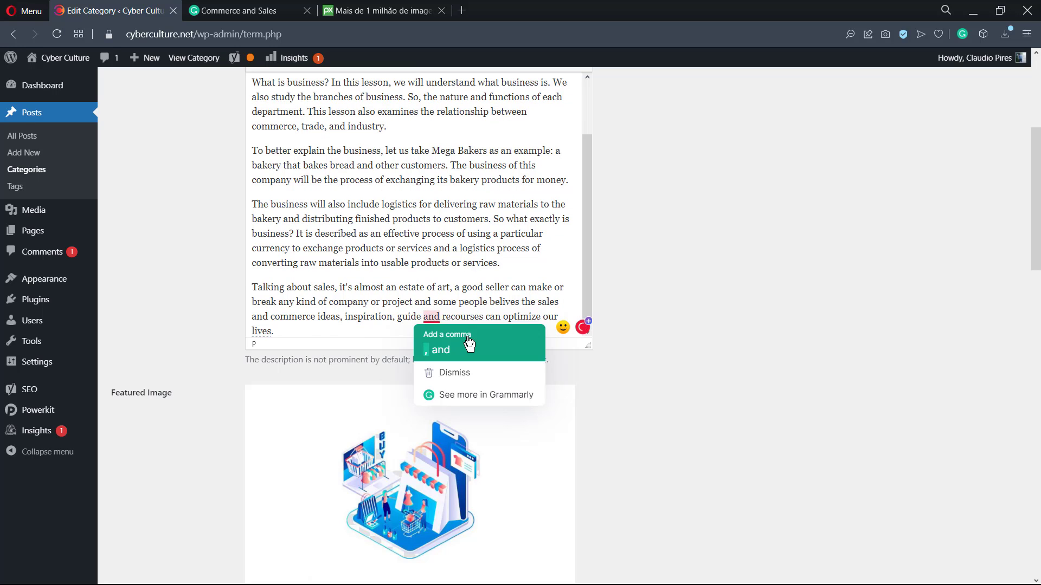
click(469, 342)
Step: Examine the updated SEO analysis, the empty meta description field and the category's description text
scroll(236, 350, down, 5)
scroll(215, 347, down, 12)
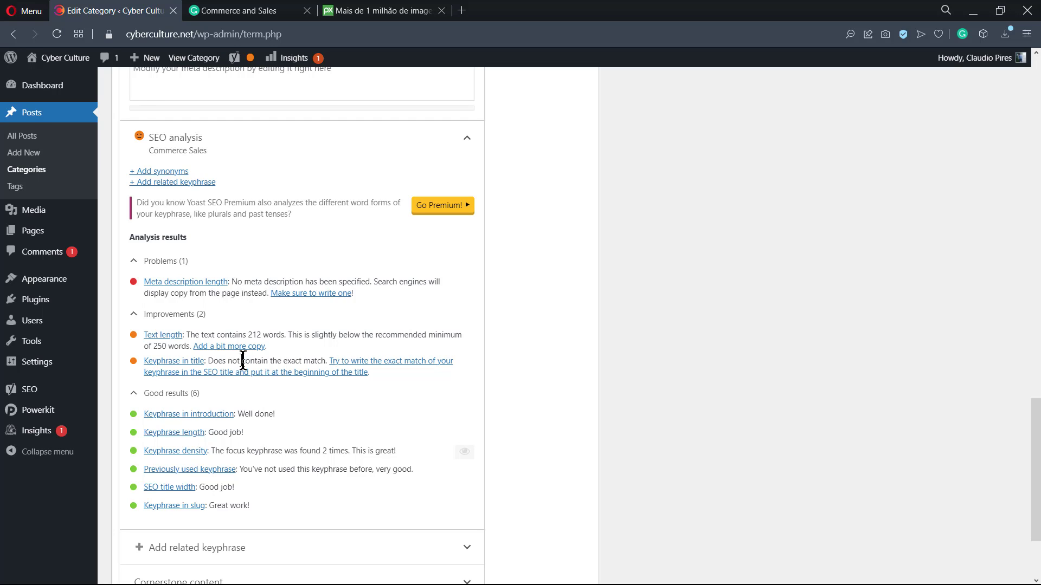
scroll(216, 361, up, 1)
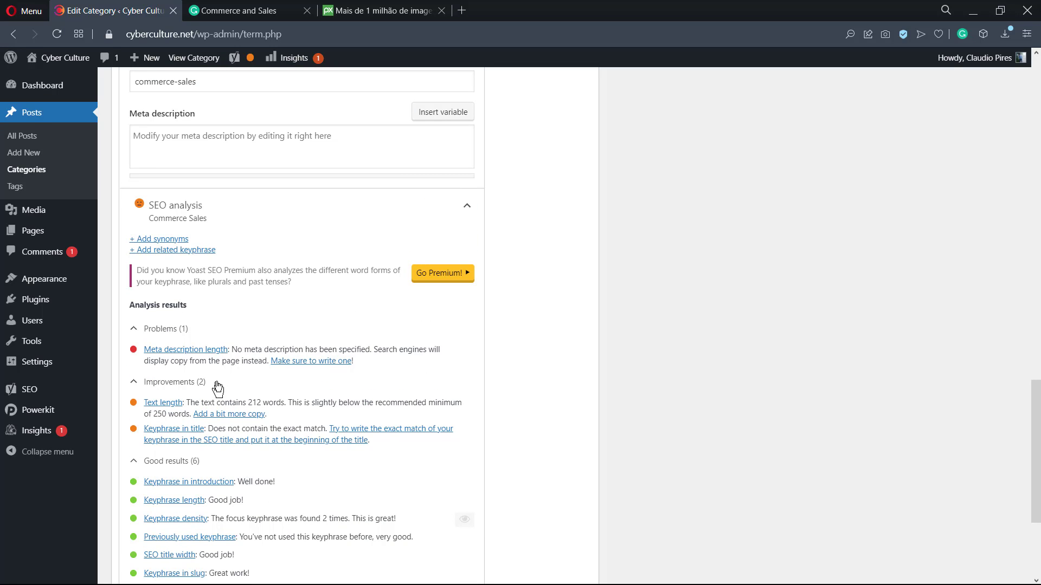
scroll(265, 354, up, 2)
scroll(266, 354, up, 2)
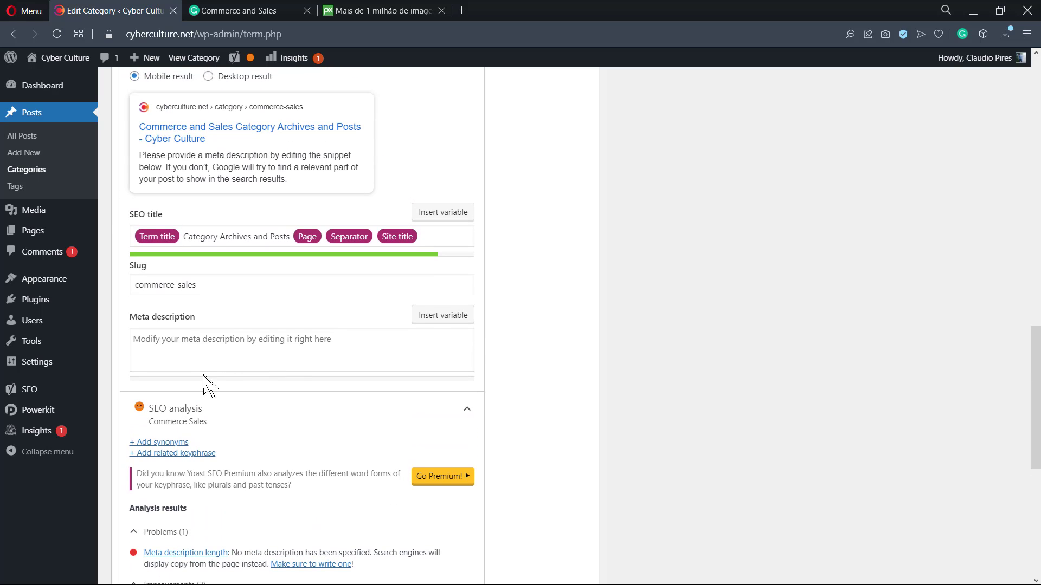
click(197, 346)
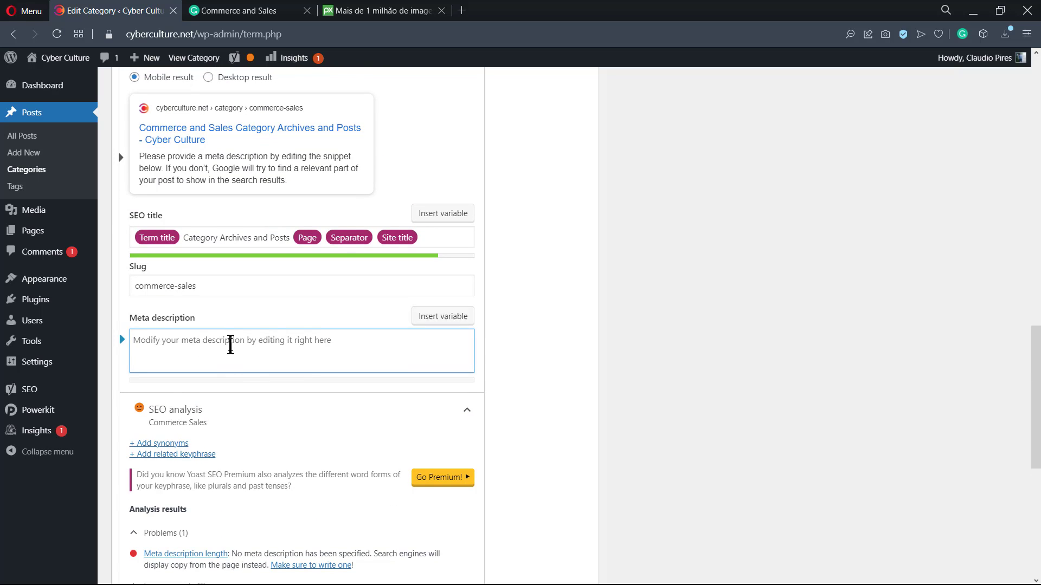
scroll(298, 352, up, 10)
scroll(336, 346, up, 3)
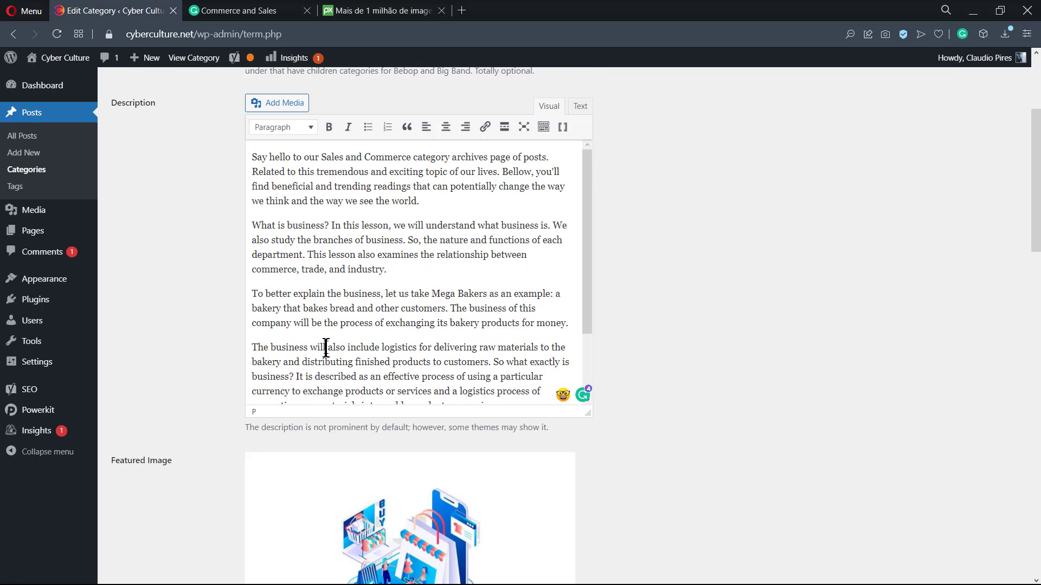
Step: Open the Categories list in a new browser tab while staying on the category being edited
right_click(16, 171)
key(Escape)
Step: Copy the description's opening text, from "Say hello" through "exciting topic", into the Yoast meta description
scroll(279, 242, up, 3)
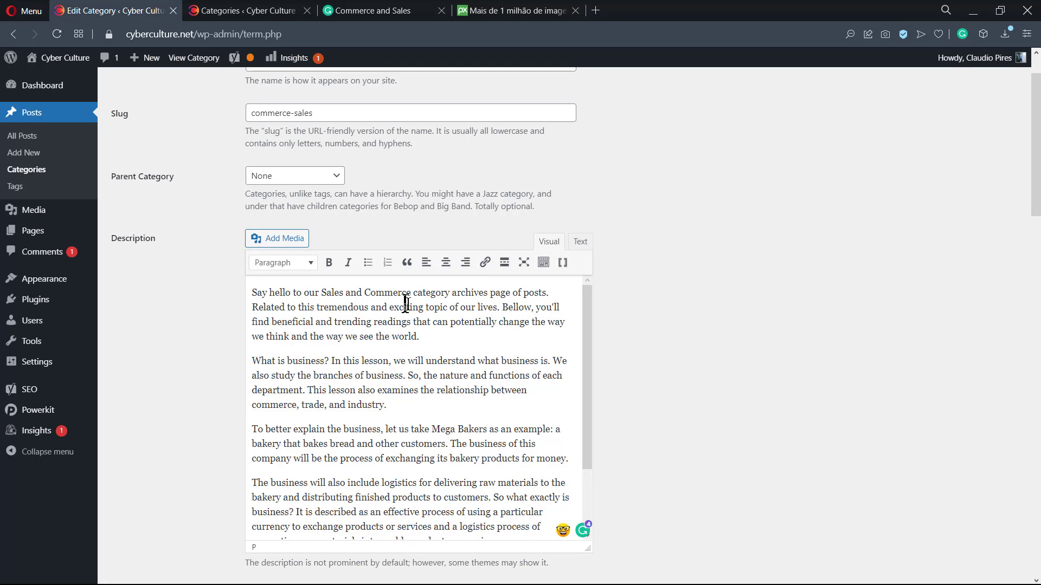
drag(444, 307, 223, 290)
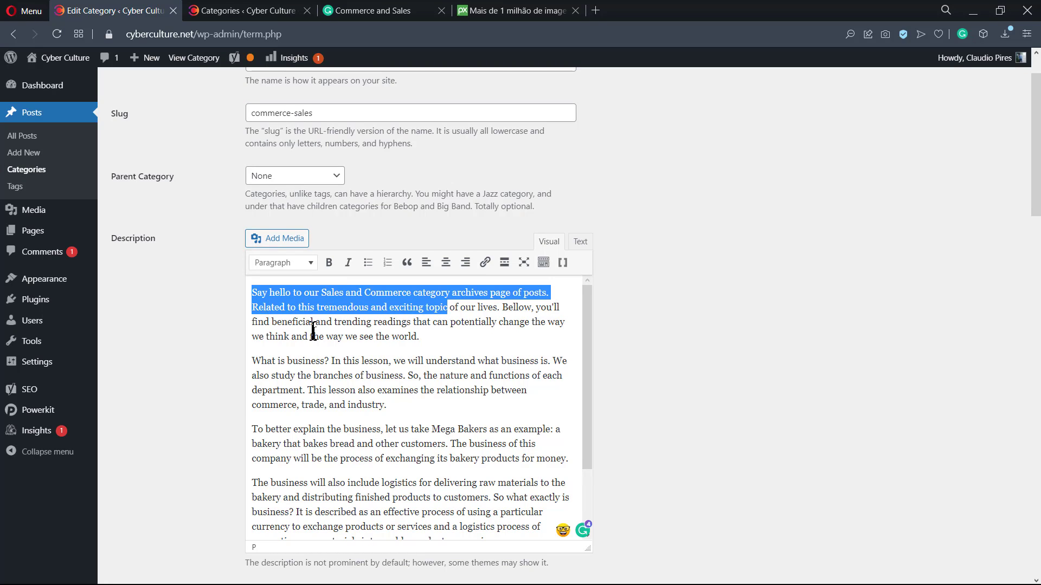
scroll(316, 346, down, 2)
scroll(317, 346, down, 15)
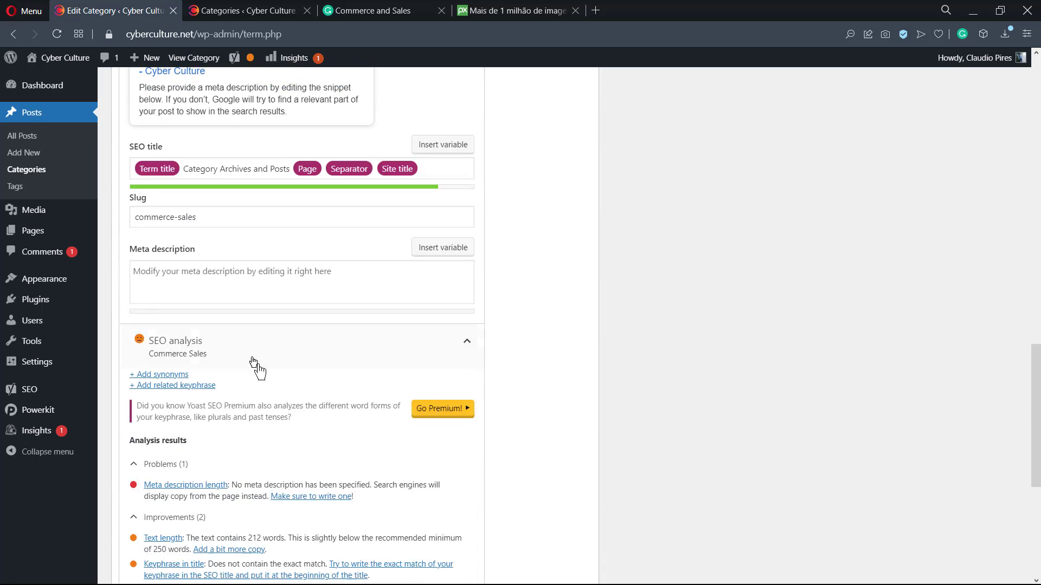
click(230, 286)
text(Say hello to our Sales and Commerce category archives page of posts. Related to this tremendous and exciting topic)
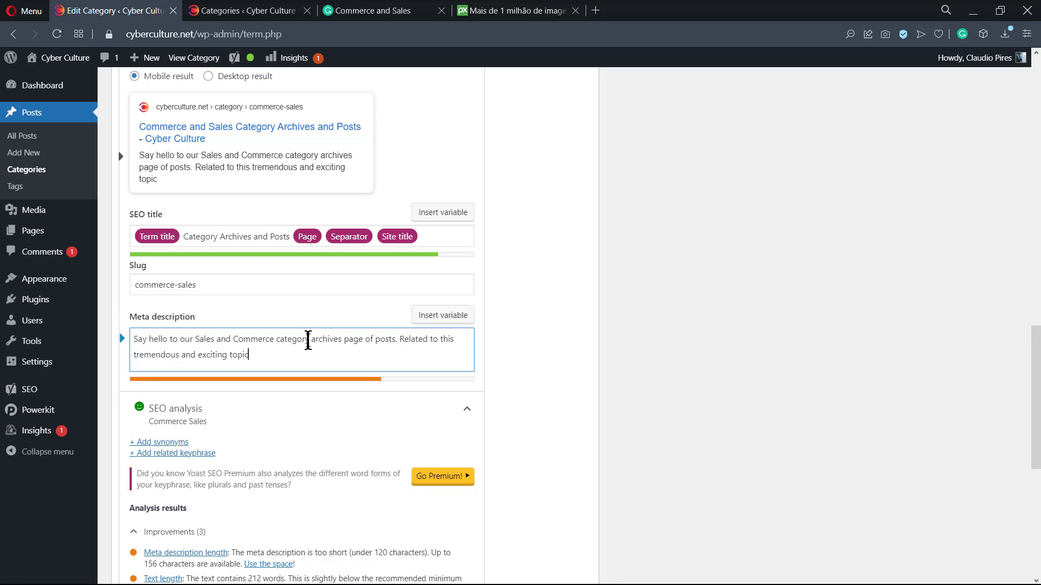
Step: Insert "on Cyber Culture" after "page of posts" in the meta description
click(395, 340)
text(on Cyber C)
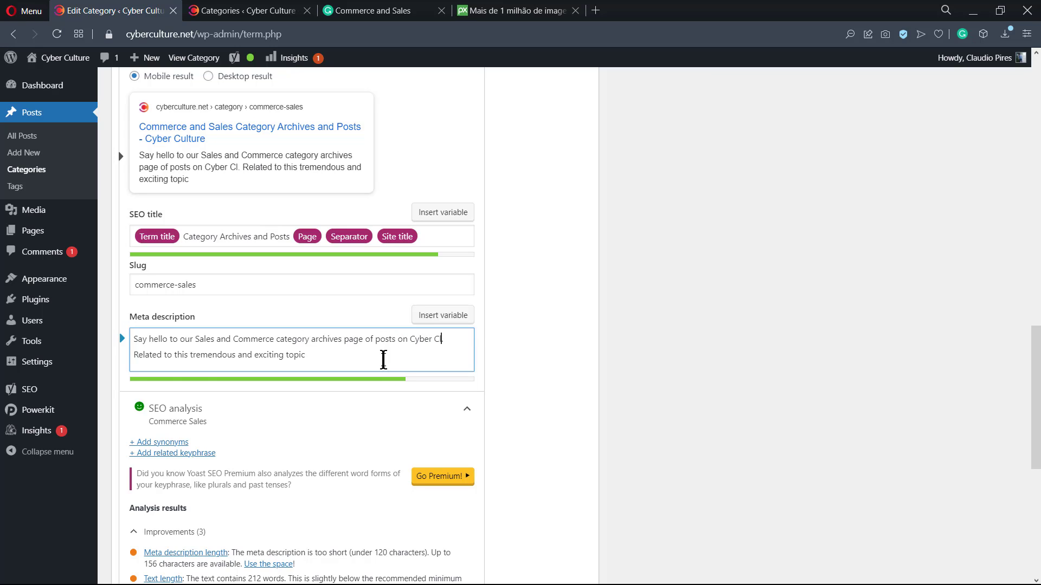
key(BackSpace)
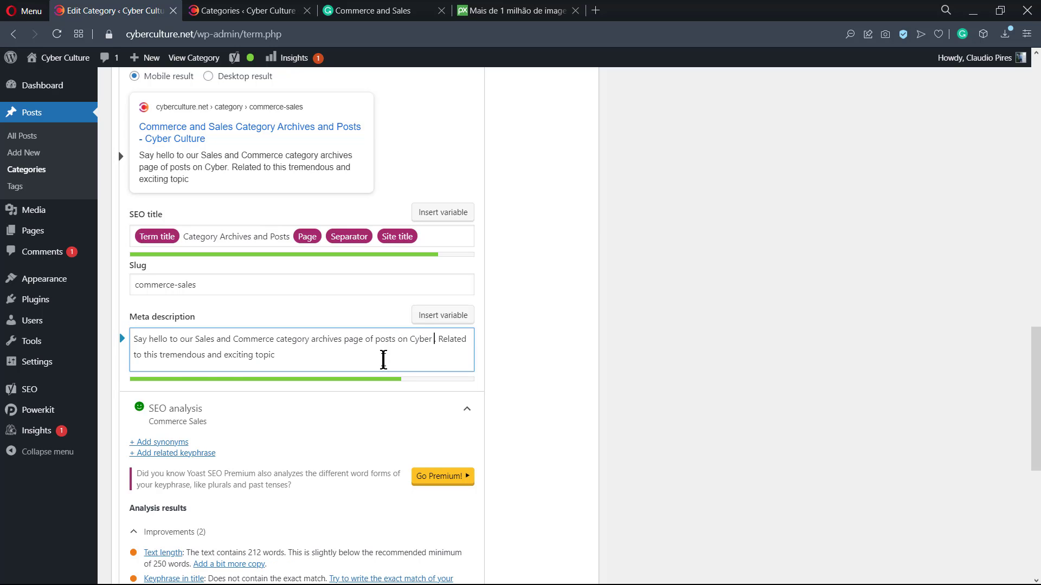
text(Cyltuyre)
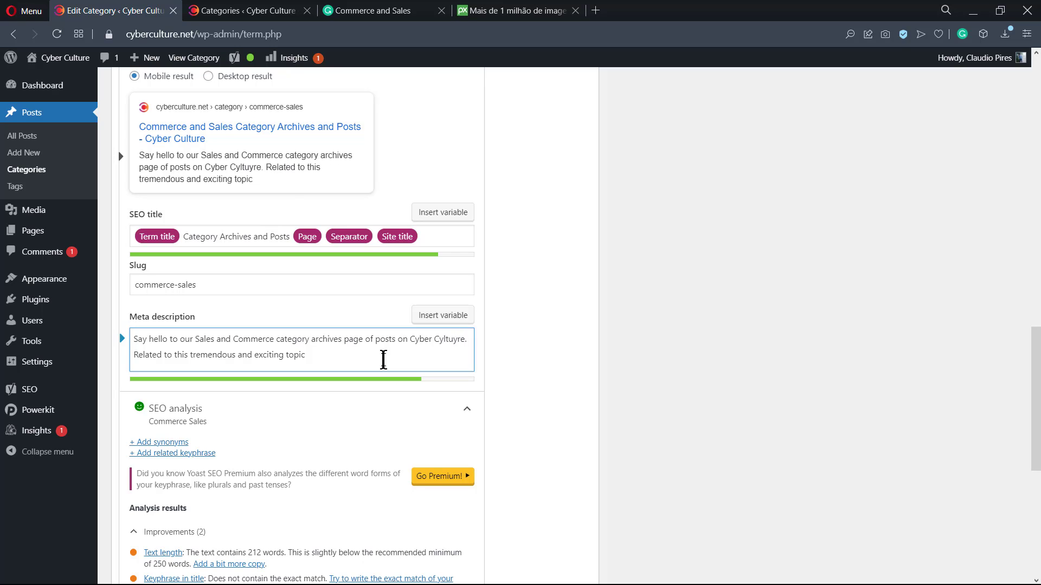
key(BackSpace)
key(BackSpace)
key(BackSpace)
key(BackSpace)
key(BackSpace)
key(BackSpace)
key(BackSpace)
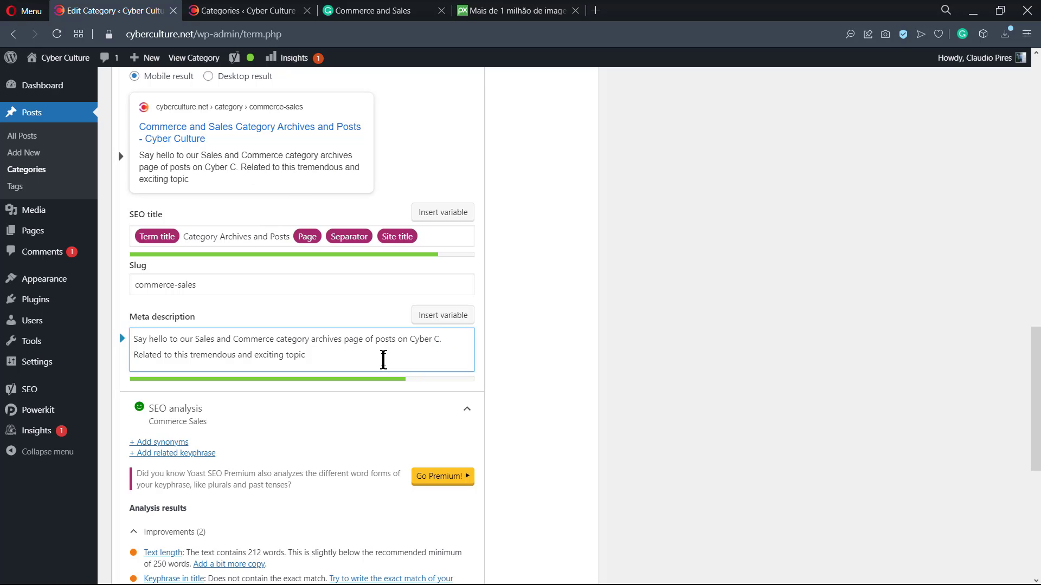
text(ulture)
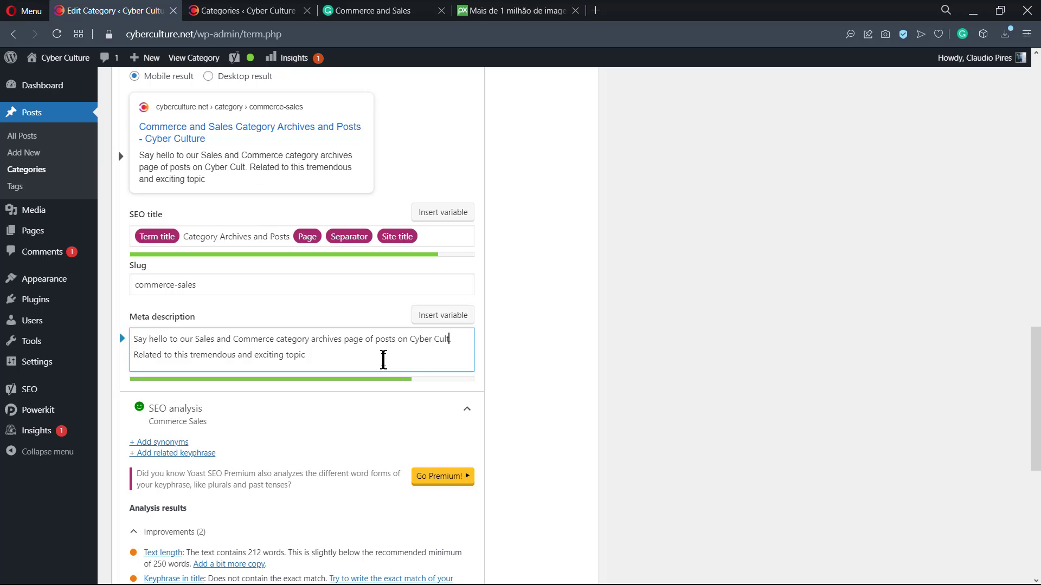
Step: Add "blog" after "Cyber Culture" in the meta description and make its second sentence read "Articles related to this tremendous and exciting topic."
text( blog)
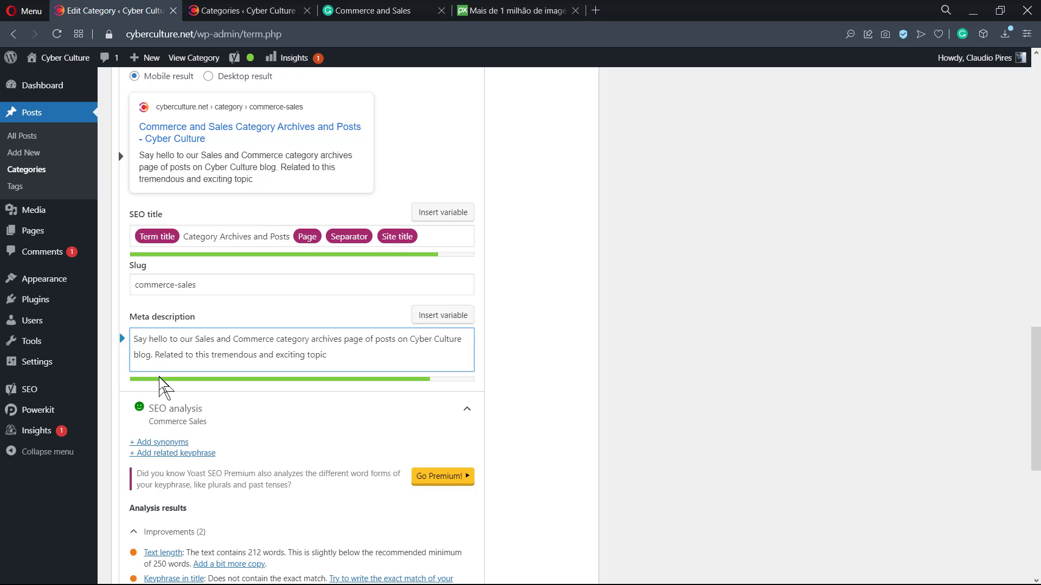
text(Articles)
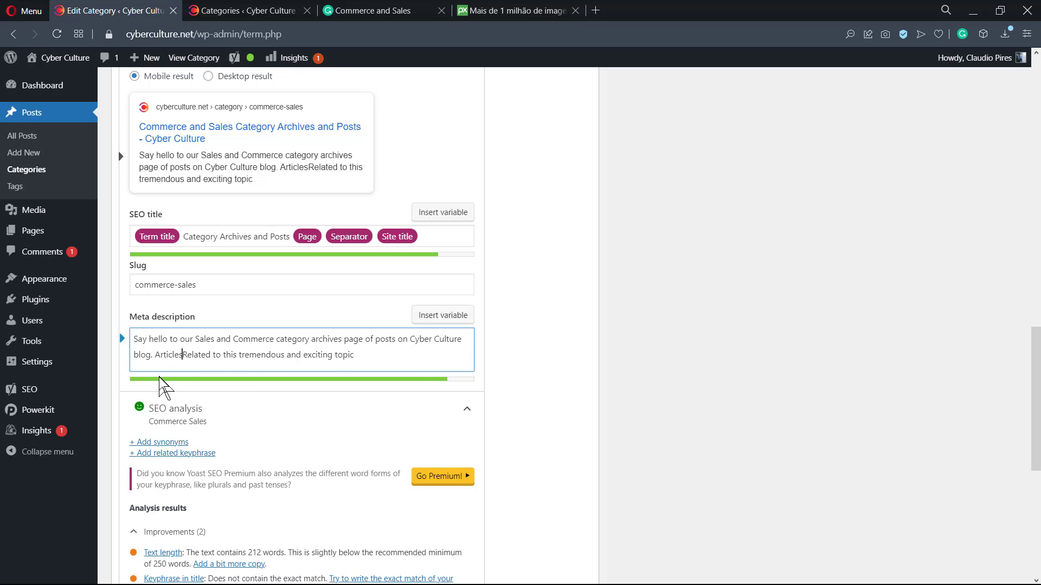
key(Delete)
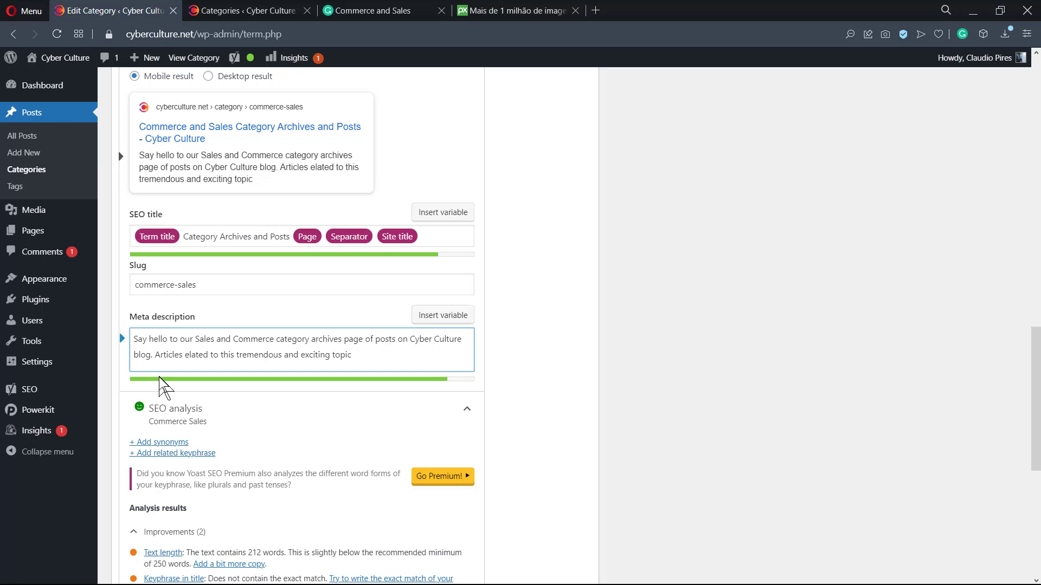
text(r)
click(383, 356)
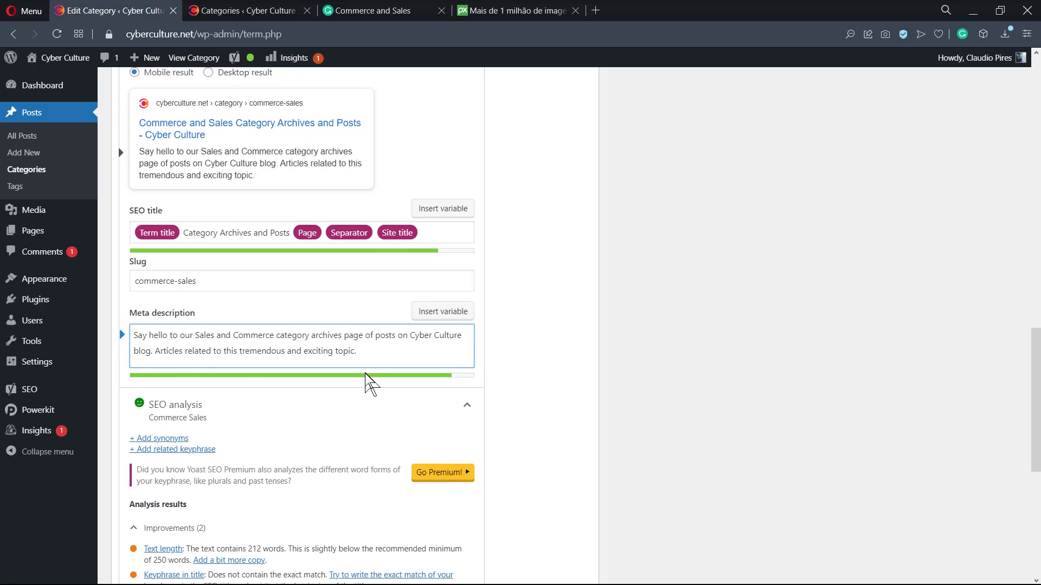
Step: Append "Our team of experienced writers are always adding new contents to this section so you can keep learning" to the description's last paragraph
scroll(367, 380, down, 3)
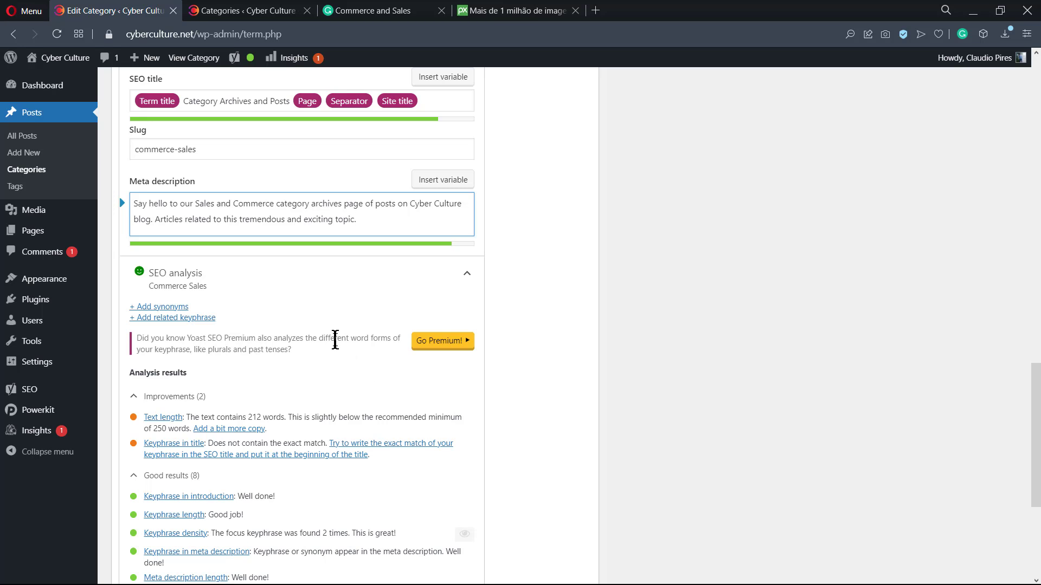
scroll(335, 340, up, 6)
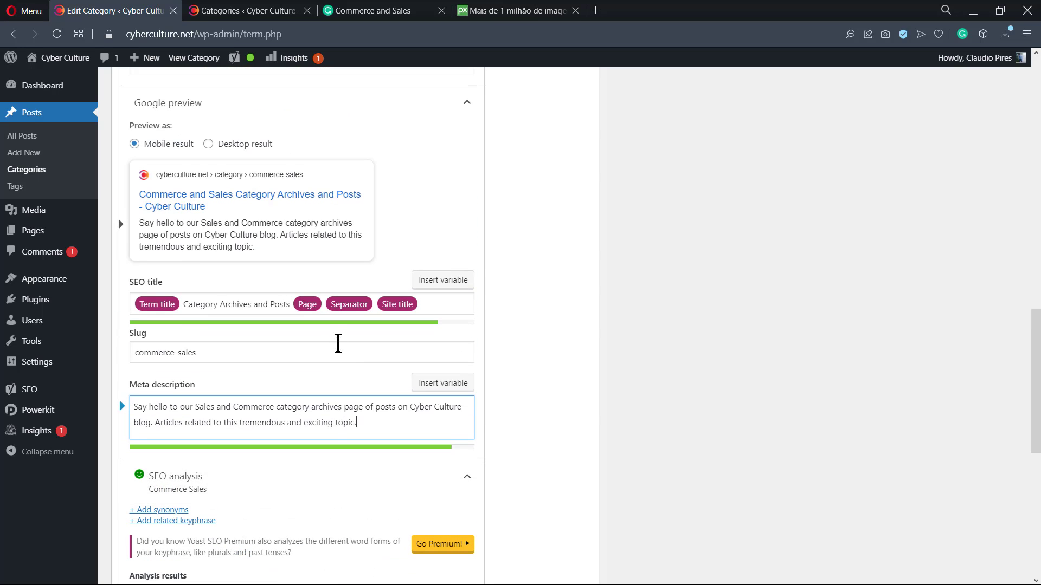
scroll(341, 377, up, 2)
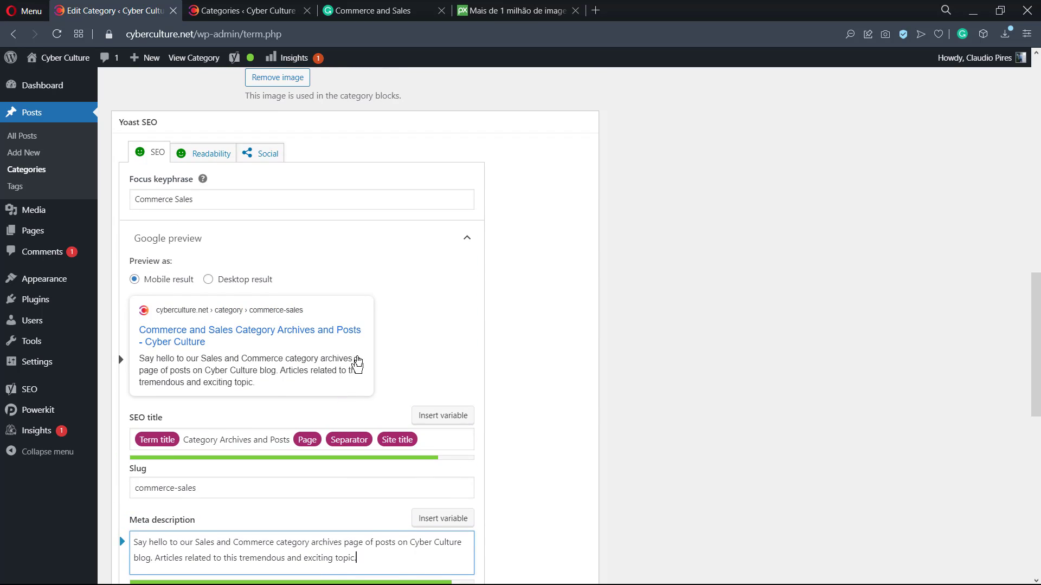
scroll(358, 362, up, 12)
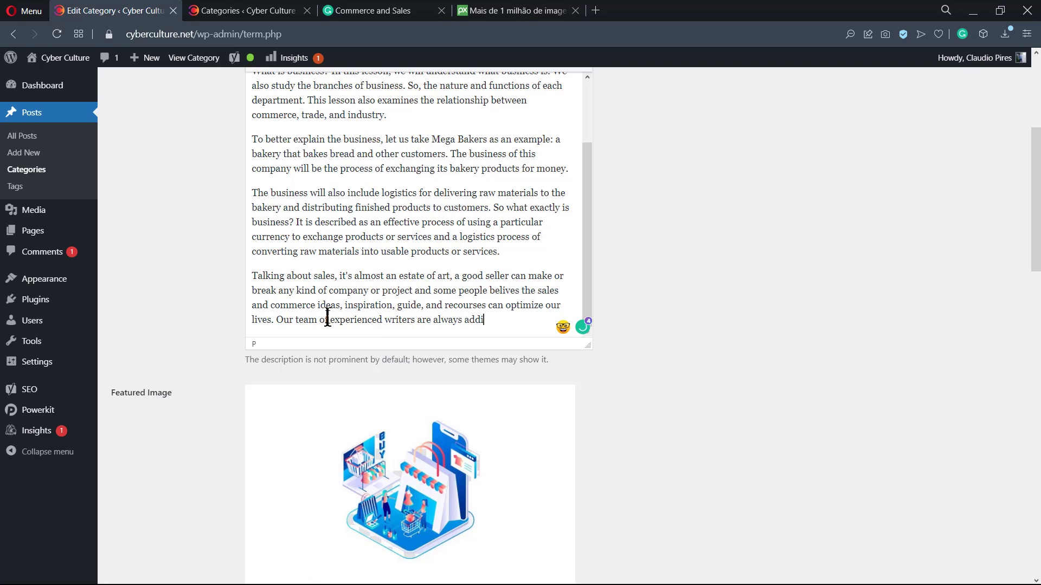
text(ew contents to)
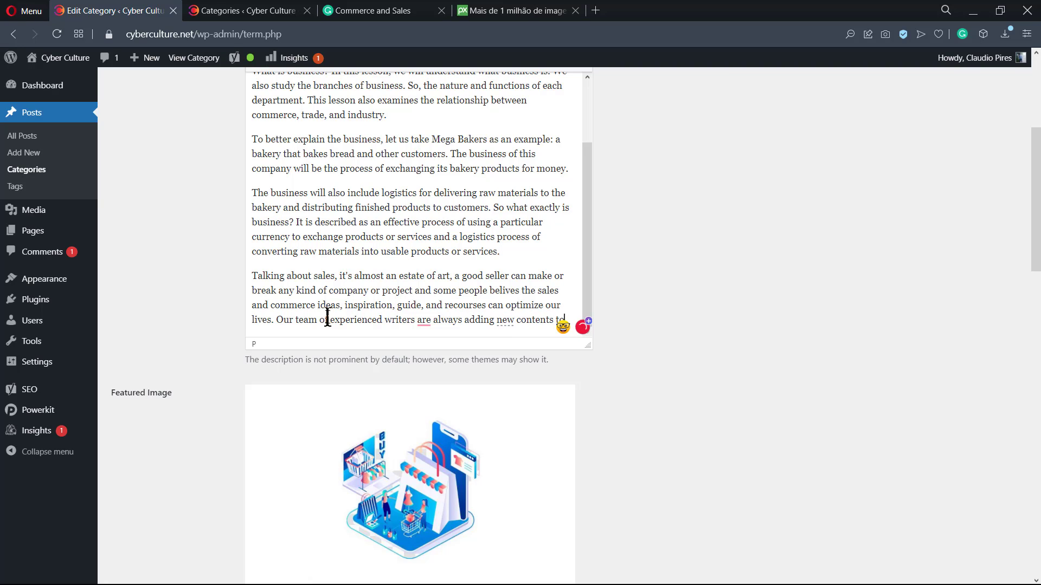
text( thi)
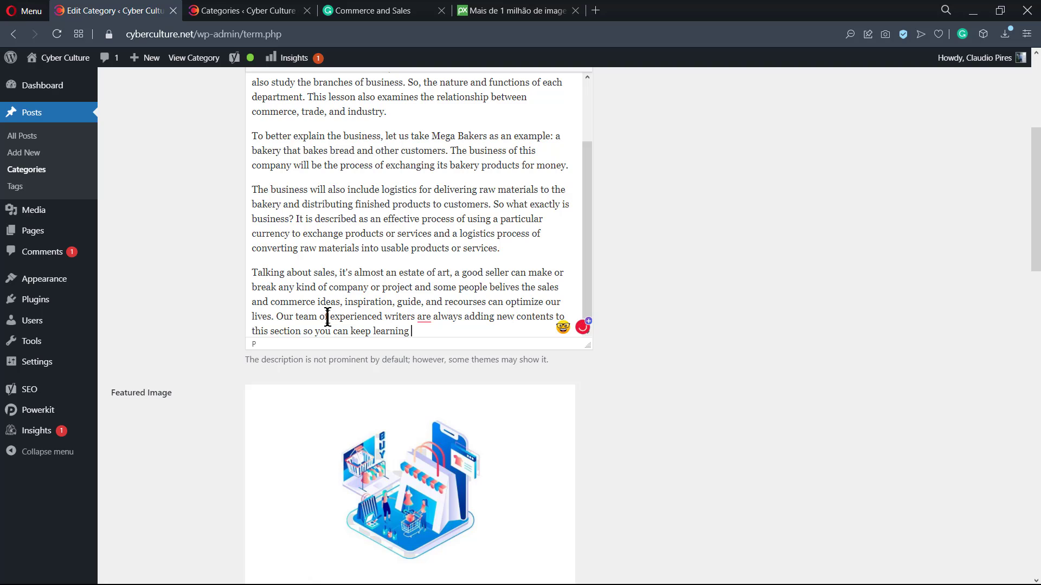
Step: Finish the description's closing sentence with "and optimizing your sales and commerce skills." and accept the Grammarly corrections "is" and "content"
mouse_move(424, 317)
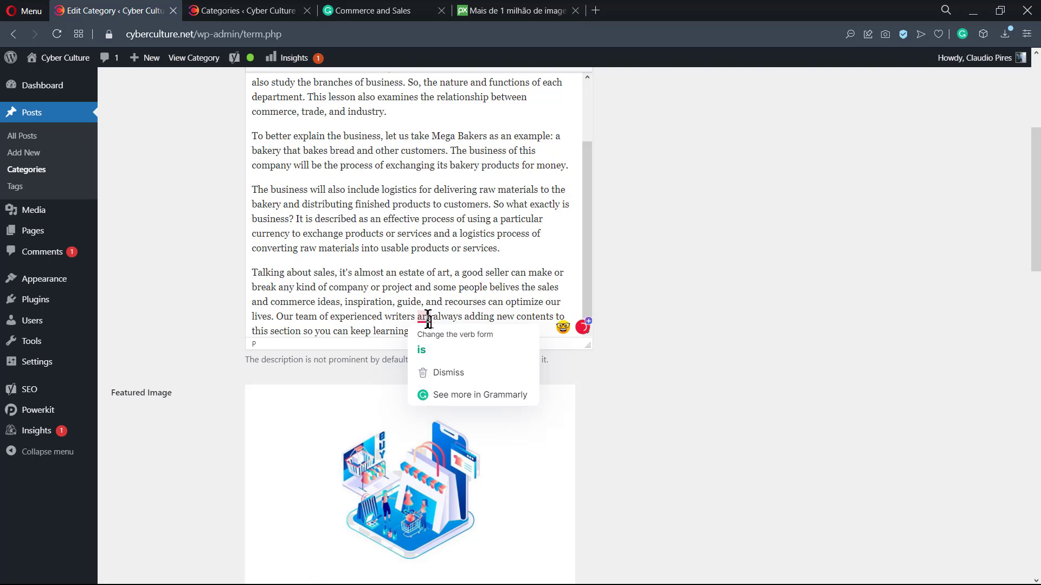
click(448, 347)
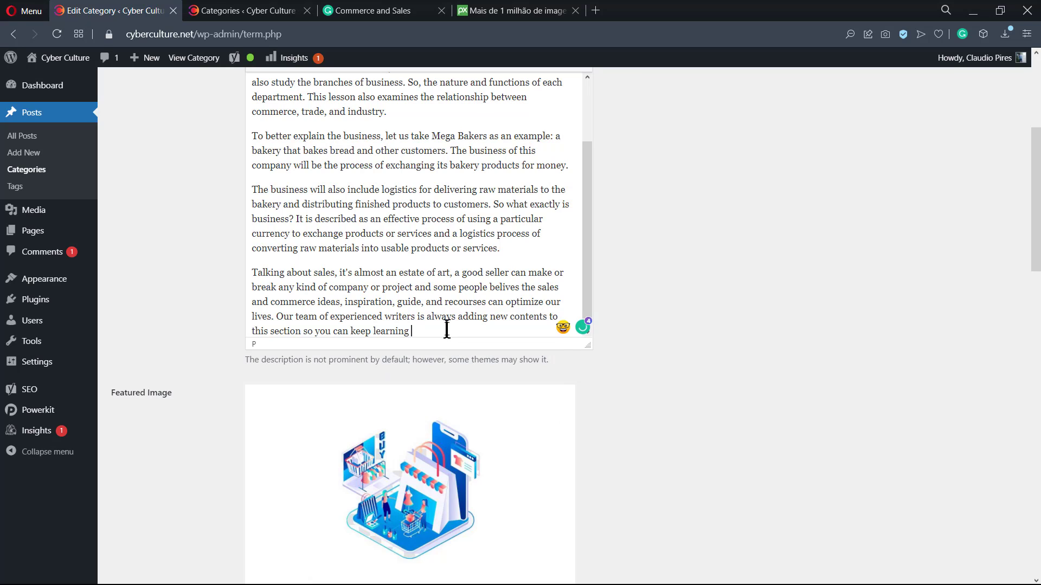
text(nd optimizing your s)
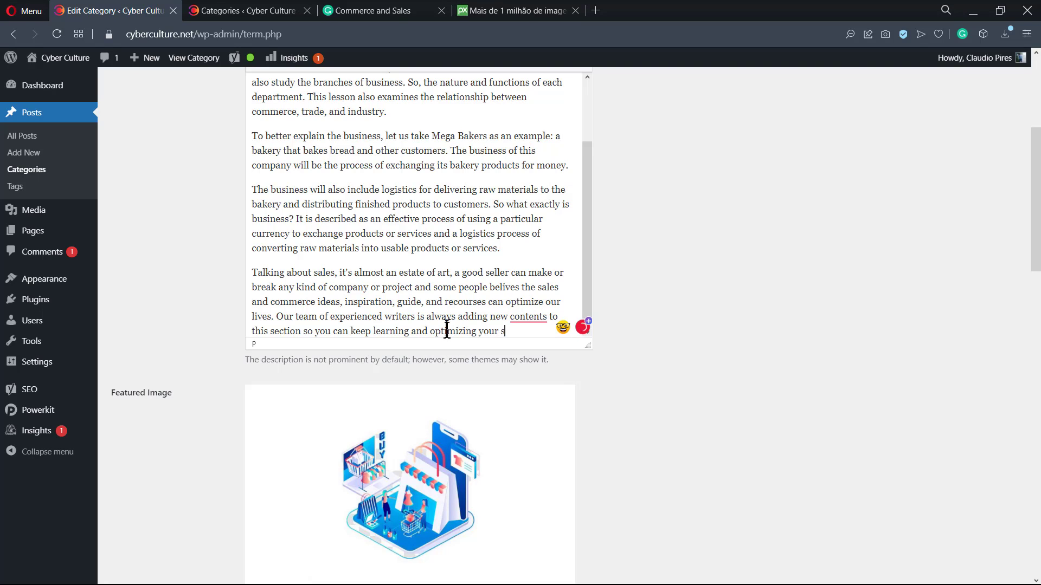
text(ales and commerce skills.)
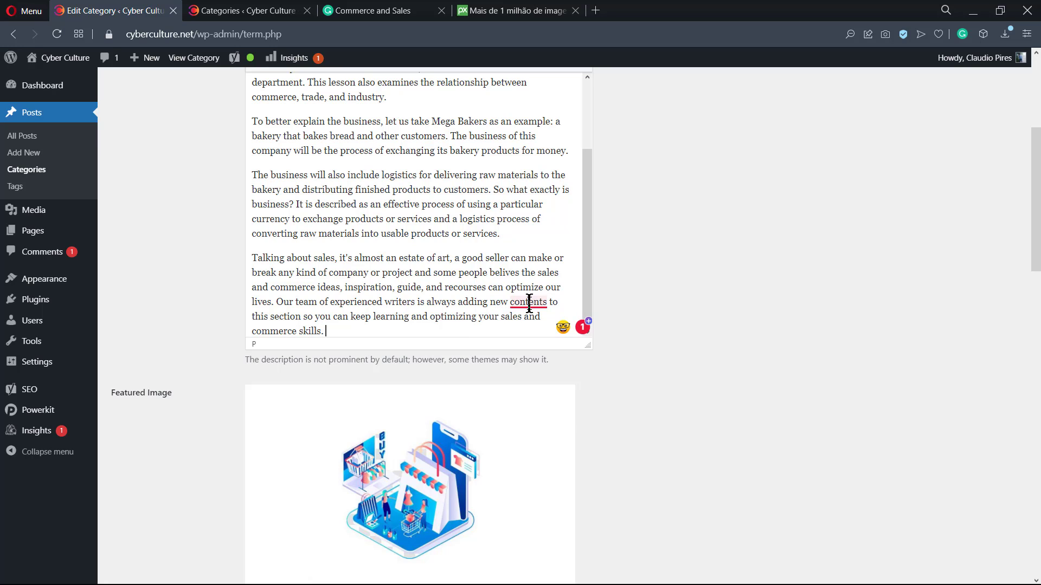
mouse_move(529, 301)
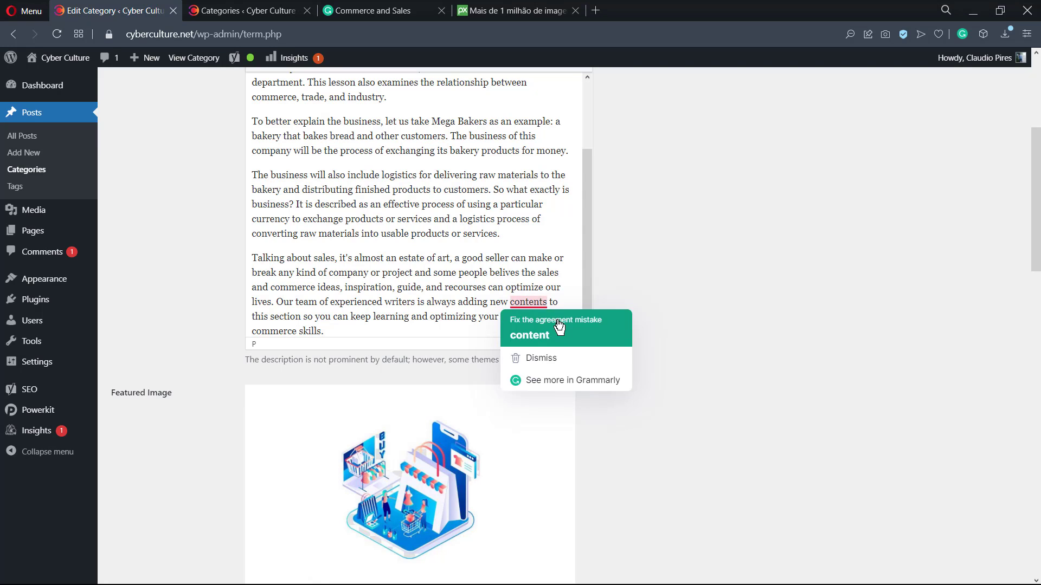
click(583, 330)
Step: Check the SEO analysis for the extended description and show the Yoast readability results
scroll(379, 317, down, 12)
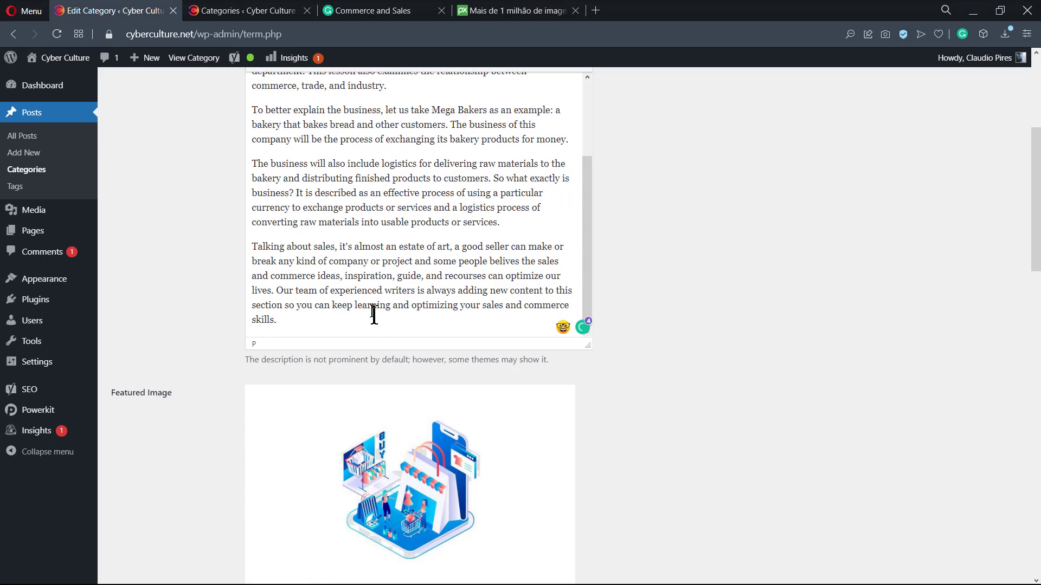
scroll(218, 377, down, 8)
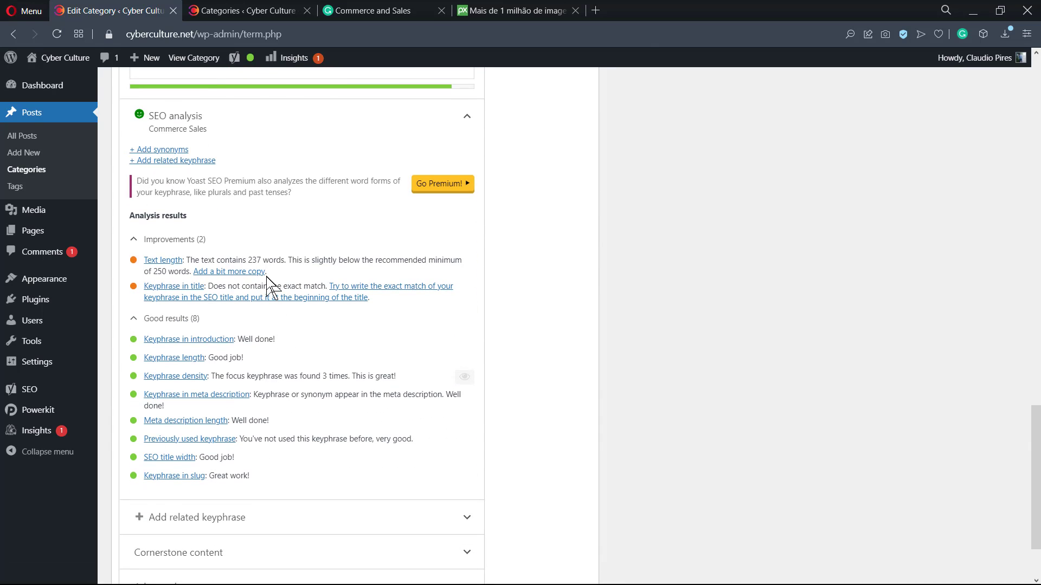
scroll(270, 285, up, 4)
scroll(160, 317, up, 6)
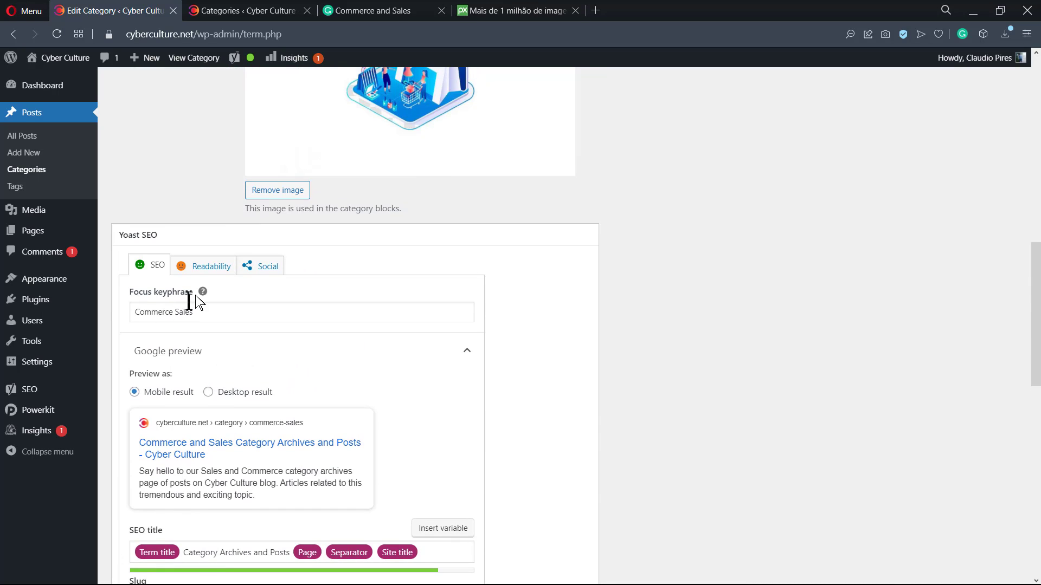
click(209, 264)
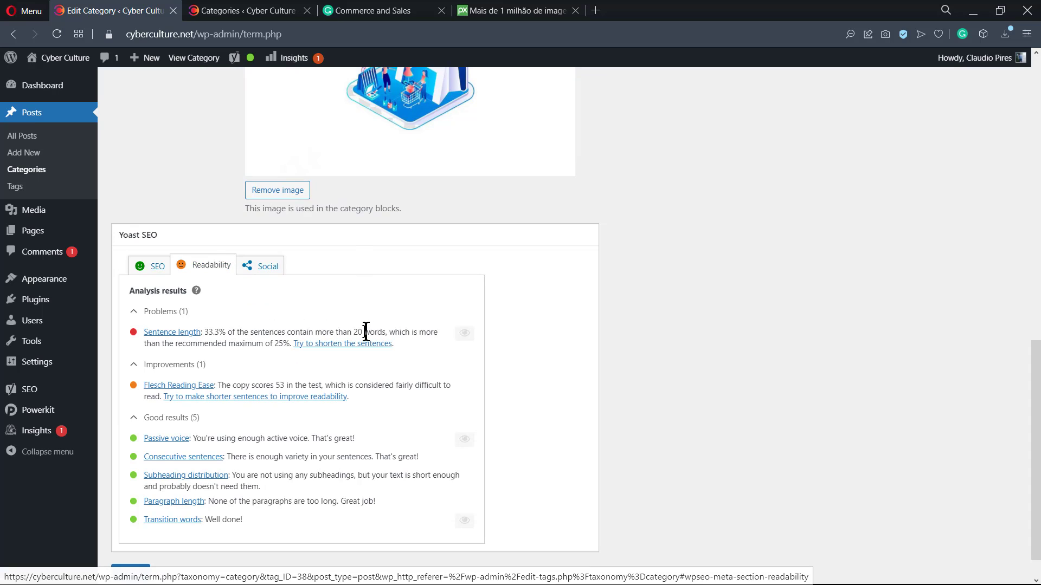
Step: Split the long sentence after "raw materials to the bakery" by replacing "and" with a period and capitalizing "Distributing"
scroll(274, 354, up, 10)
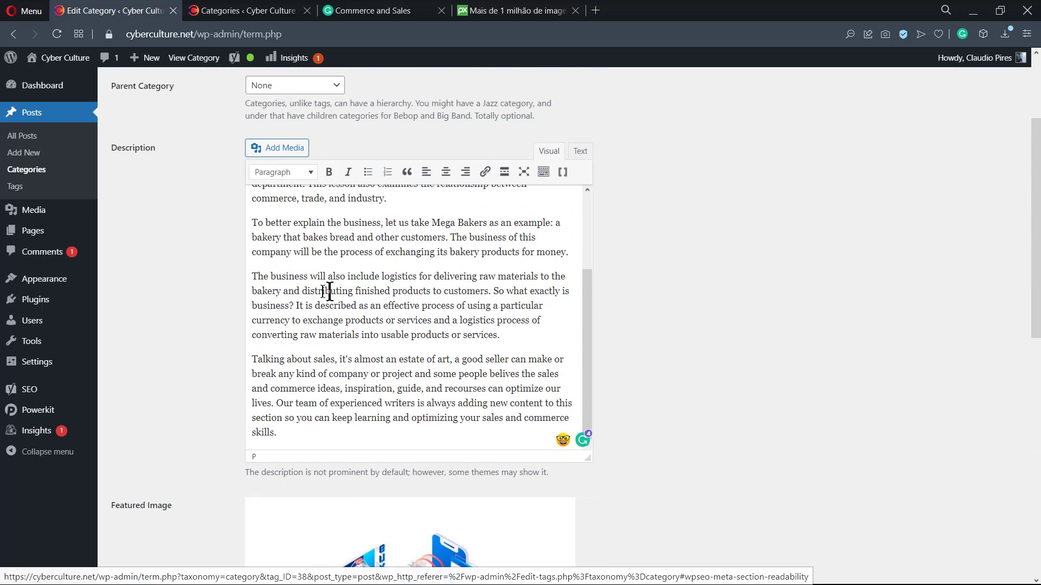
double_click(291, 291)
key(BackSpace)
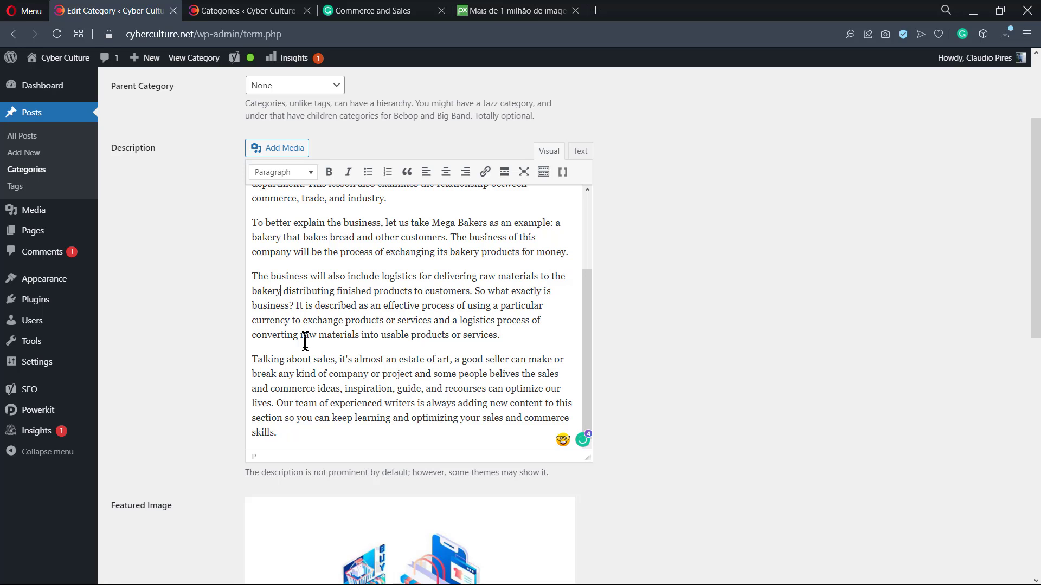
text(. D)
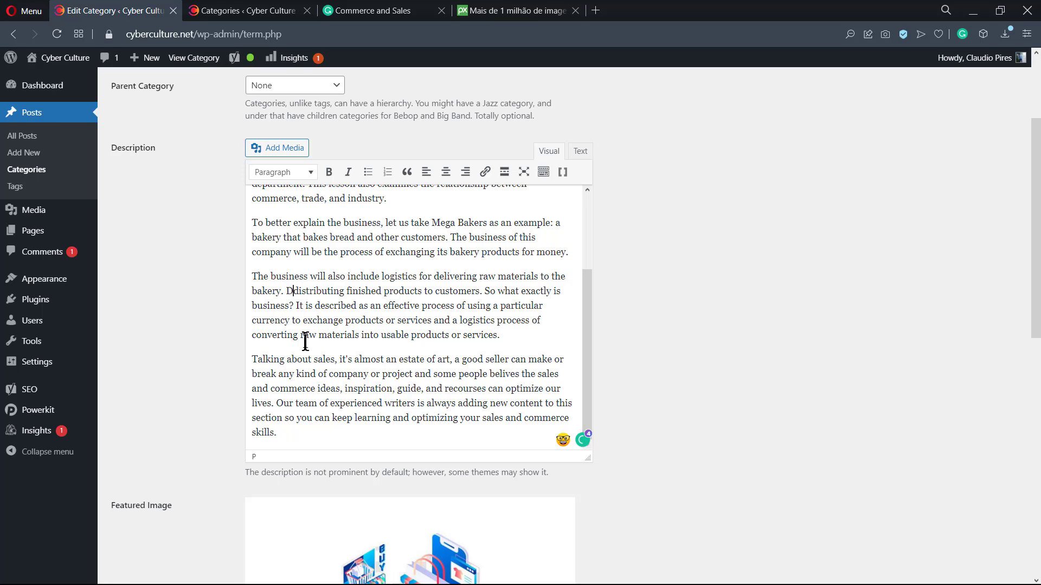
scroll(309, 350, down, 10)
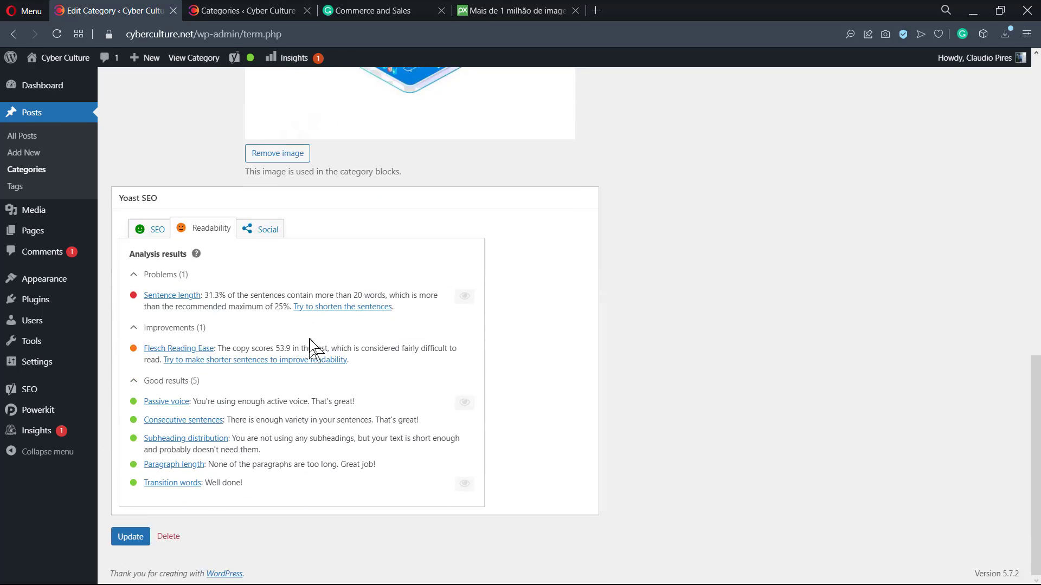
scroll(324, 327, up, 10)
scroll(327, 379, down, 2)
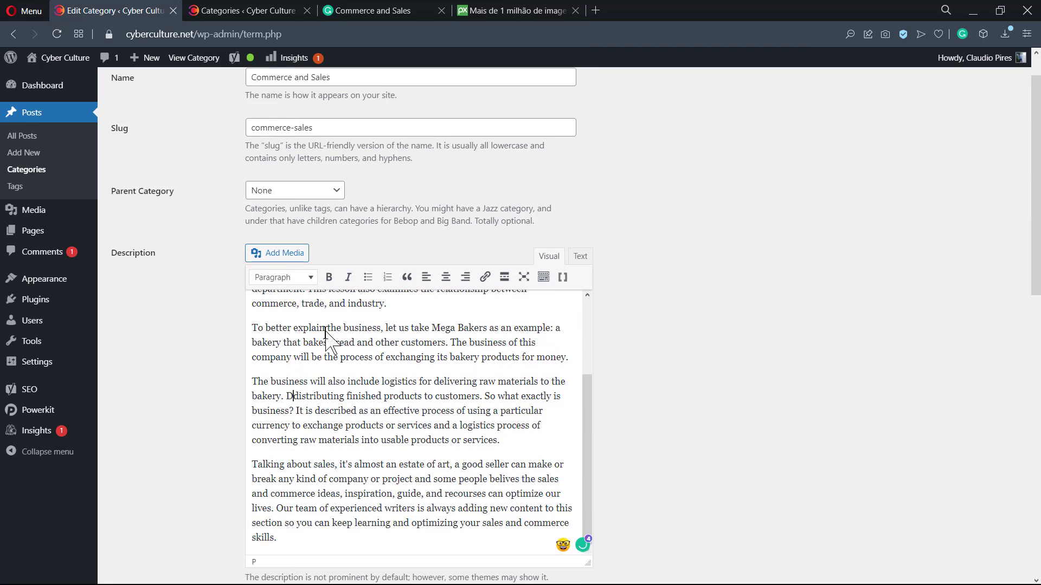
key(Delete)
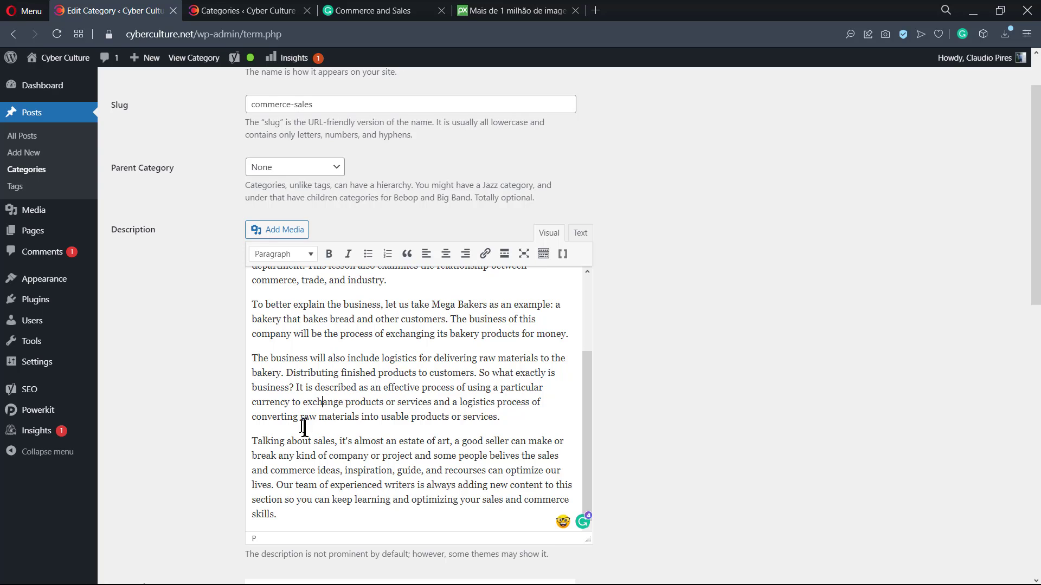
Step: Split the sentence after "exchange products or services" by replacing "and" with a period and starting the new sentence with "So,"
click(322, 401)
text(.)
key(Delete)
key(Delete)
key(Delete)
key(Delete)
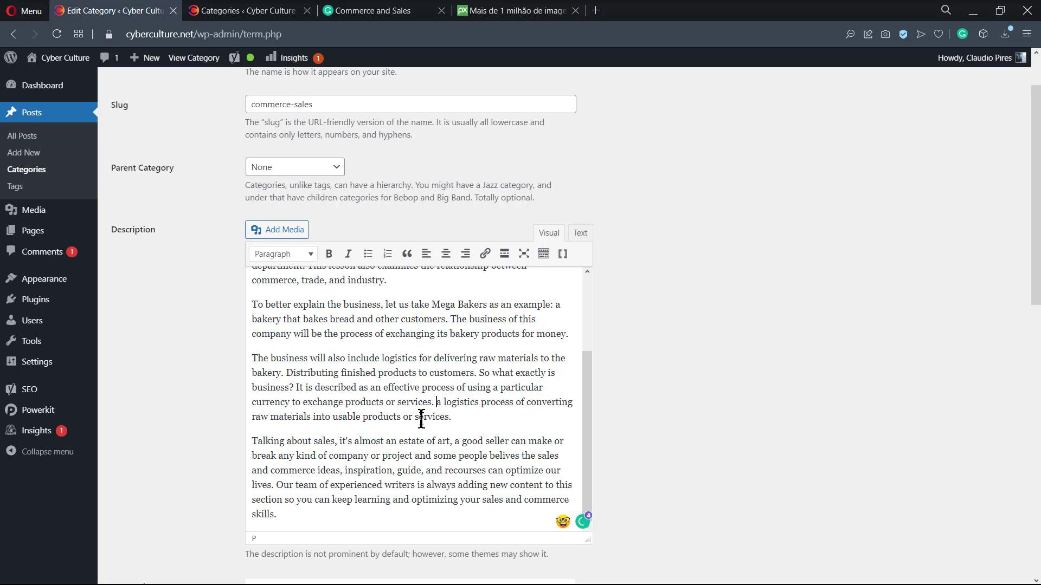
text(So,)
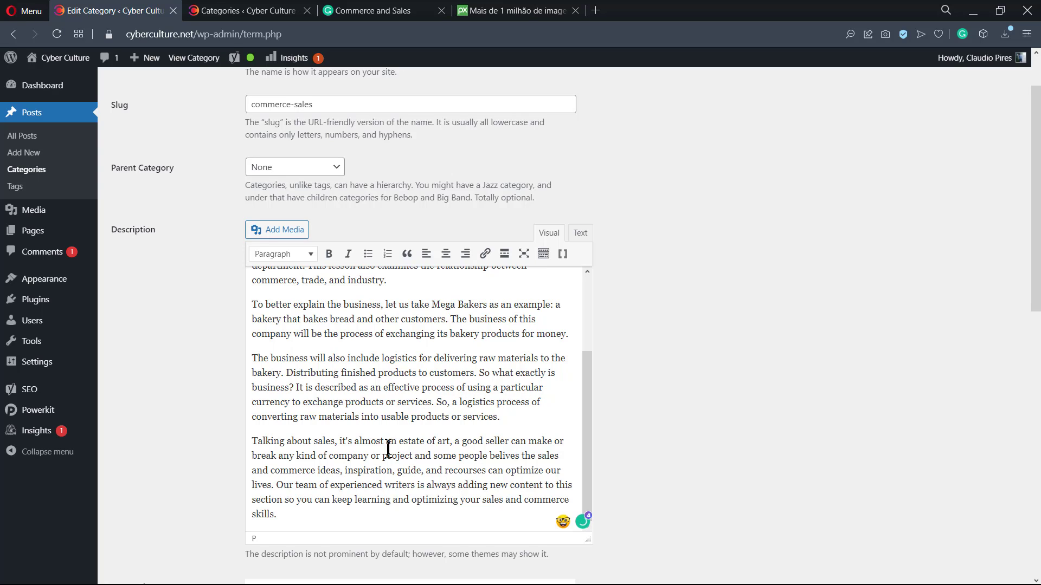
Step: Add "Physical or digital." after "usable products or services." in the description, correcting the spelling with Grammarly's suggestion
click(499, 417)
text(Phisical or digital.)
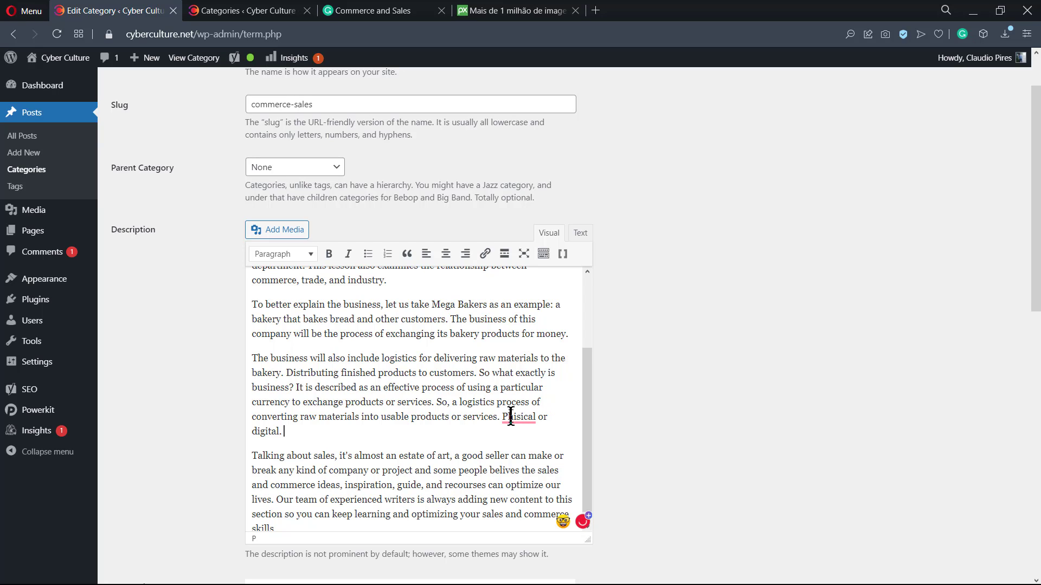
mouse_move(518, 417)
click(545, 441)
Step: Check the readability results, update the category and review its saved name, slug and description
scroll(402, 478, down, 10)
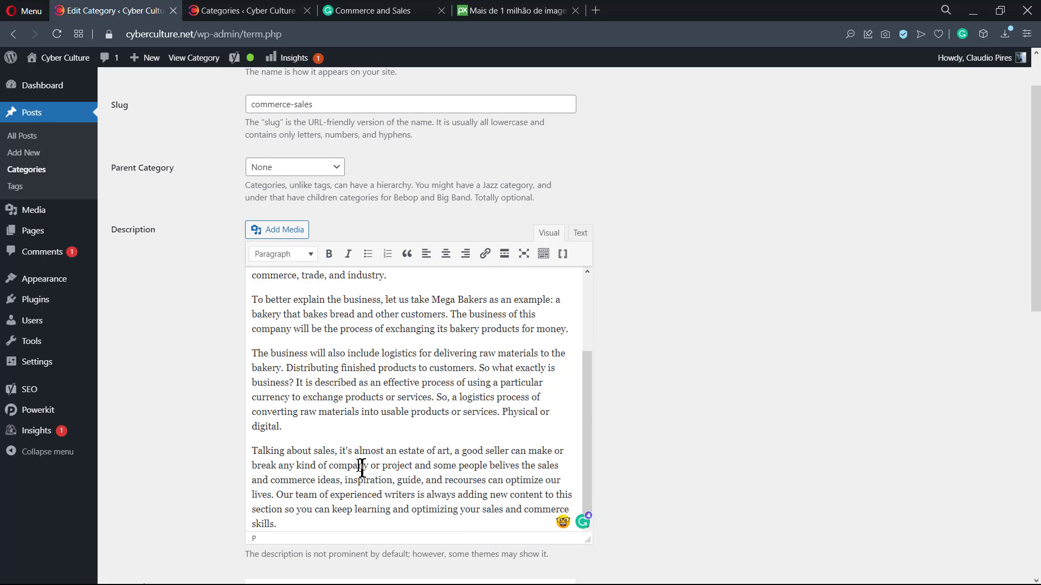
scroll(328, 386, down, 2)
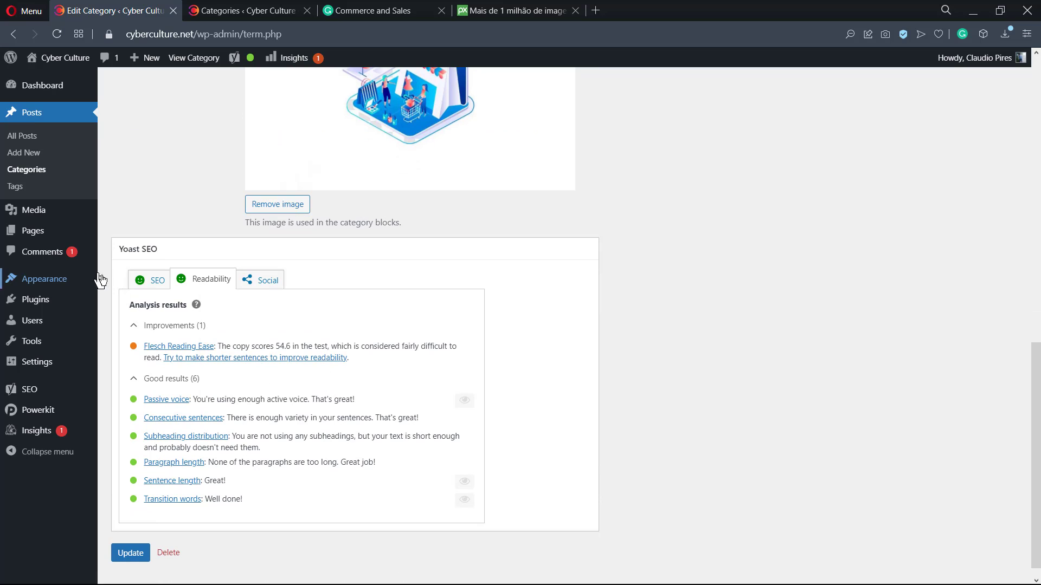
scroll(179, 423, down, 1)
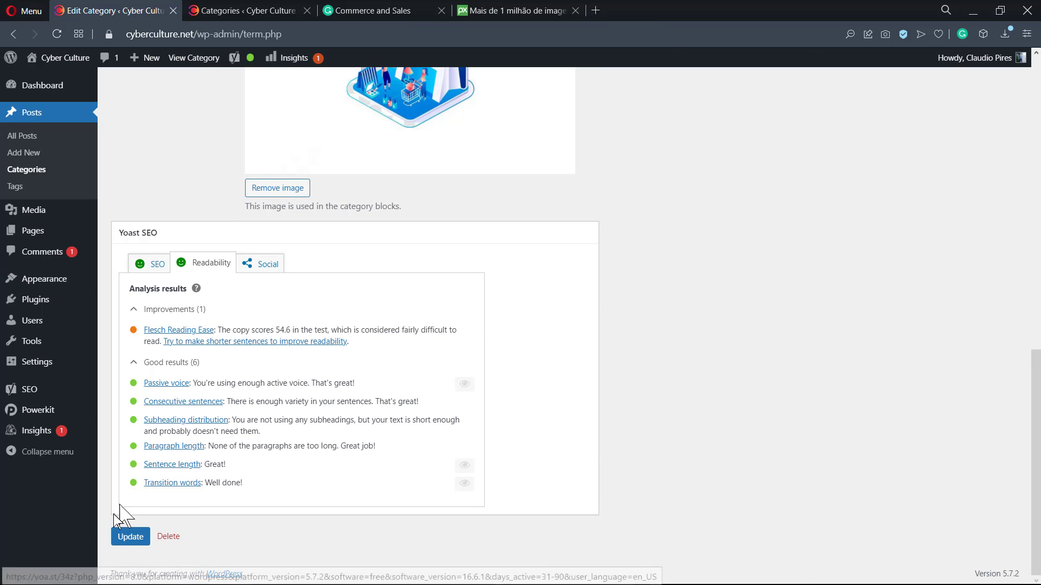
click(132, 539)
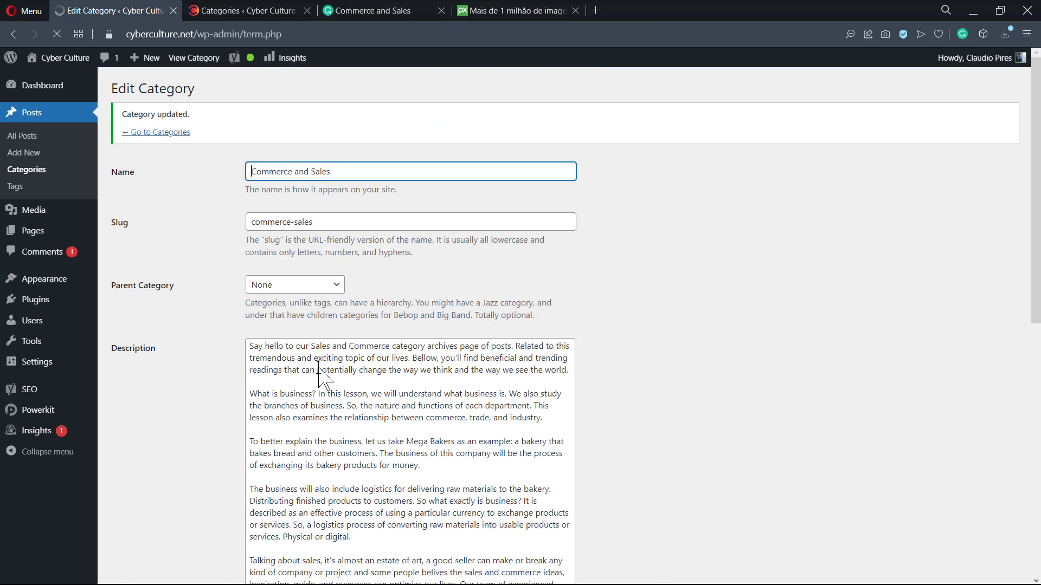
scroll(274, 364, down, 5)
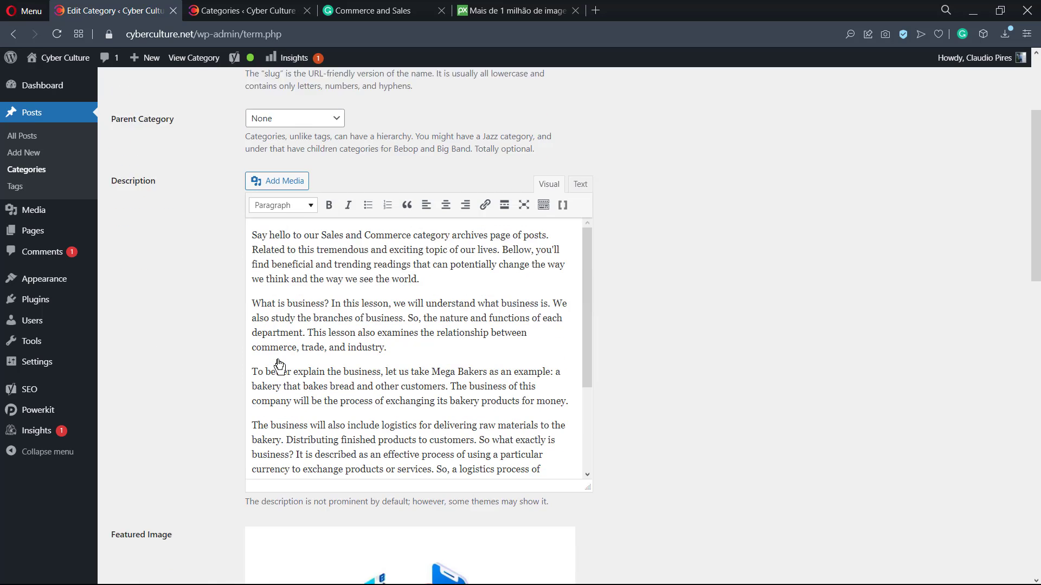
scroll(275, 358, up, 3)
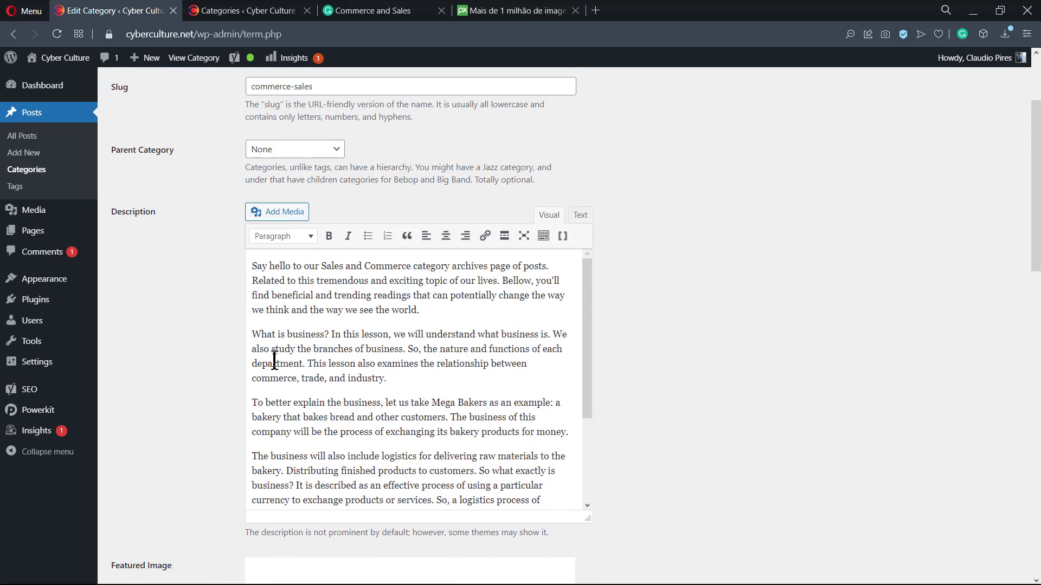
scroll(319, 357, up, 2)
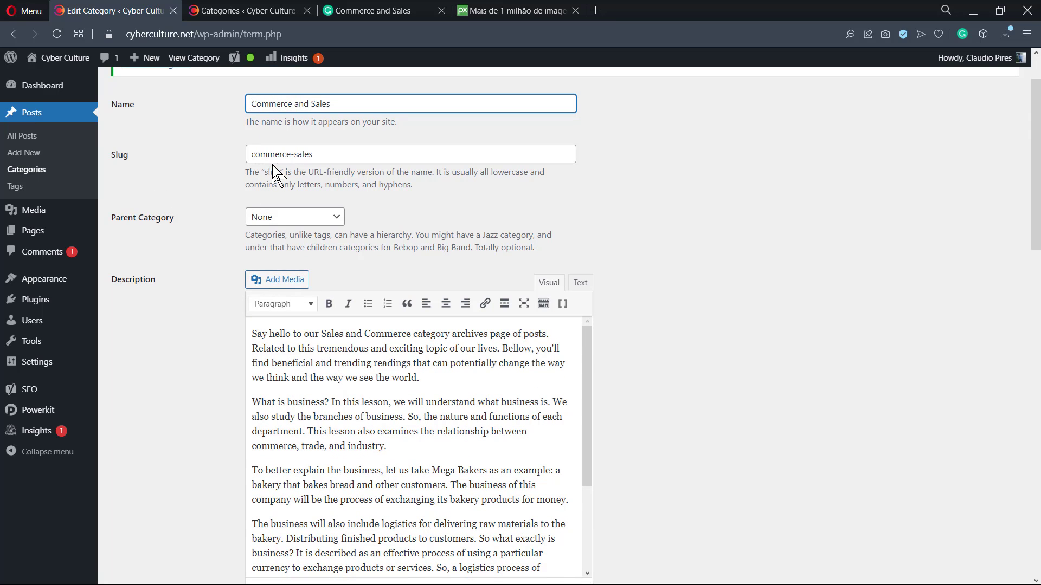
Step: Open the Cyber Culture site's home page in a new tab and return to the category editor
right_click(71, 82)
click(91, 93)
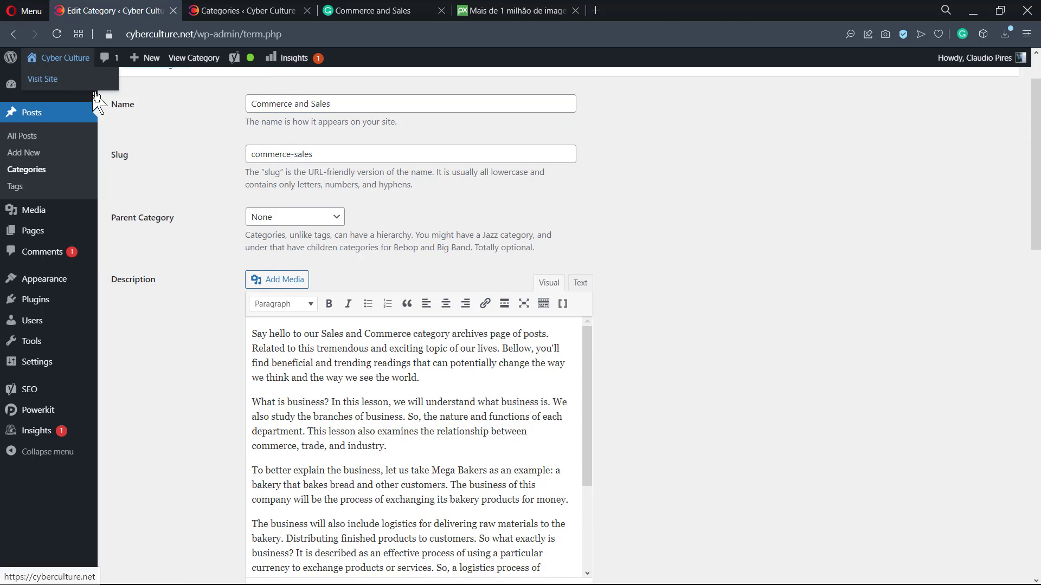
click(420, 7)
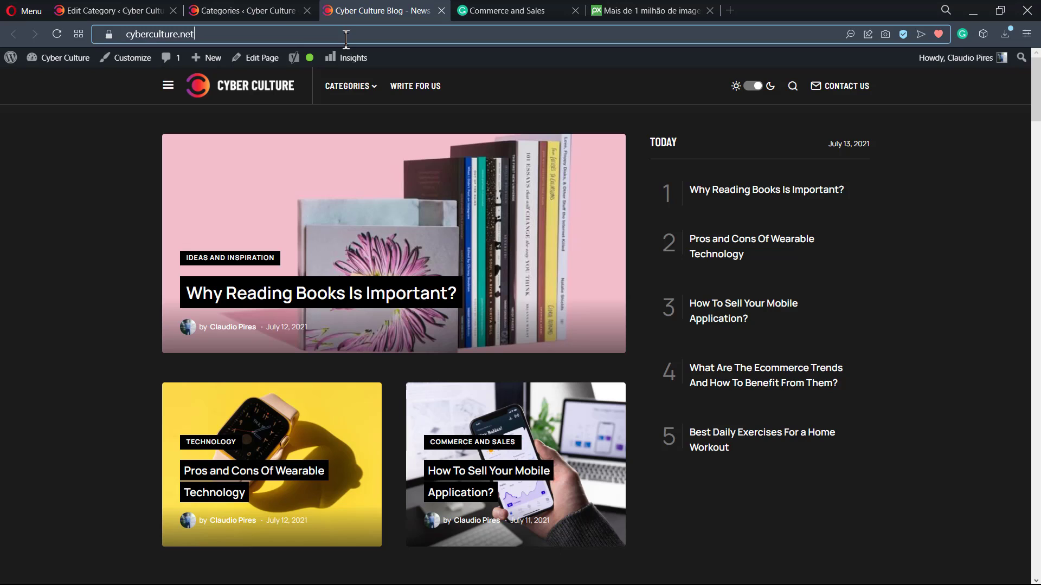
click(244, 8)
click(122, 10)
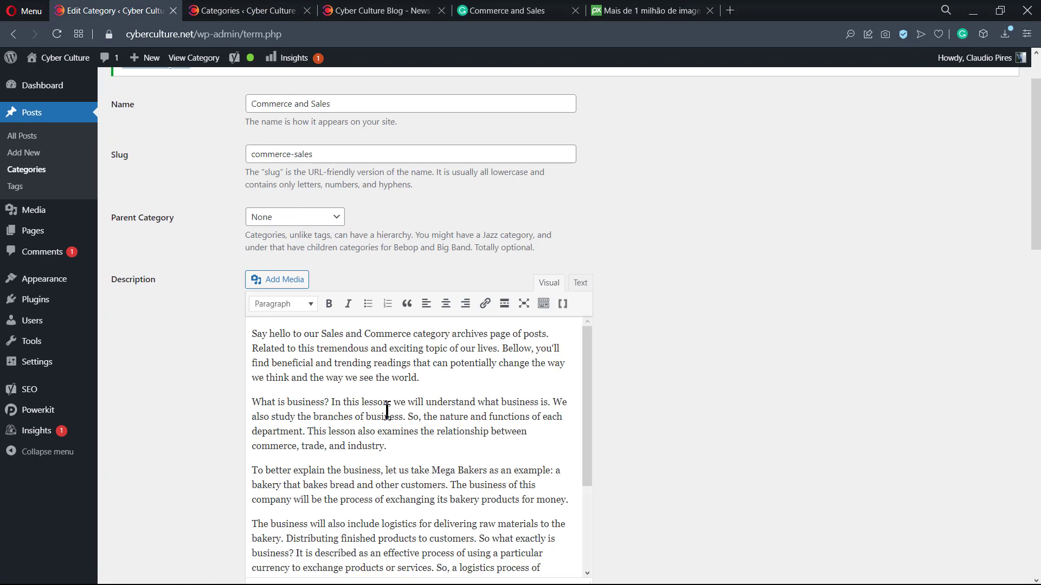
Step: Select "inspiration" in the description's last paragraph and copy the address of the site's Ideas and Inspiration category page
scroll(369, 442, down, 3)
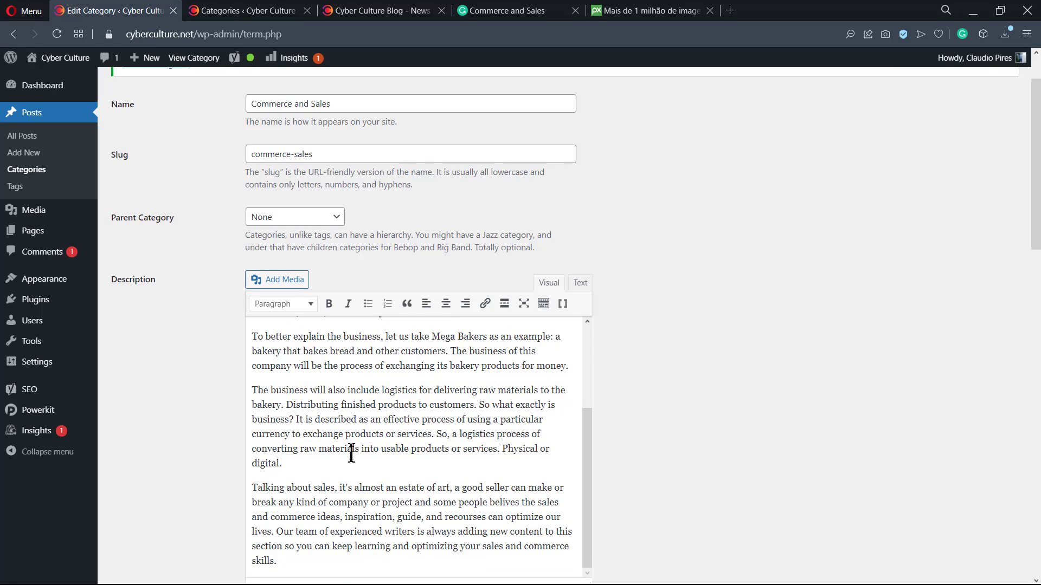
scroll(352, 450, down, 1)
scroll(358, 443, down, 1)
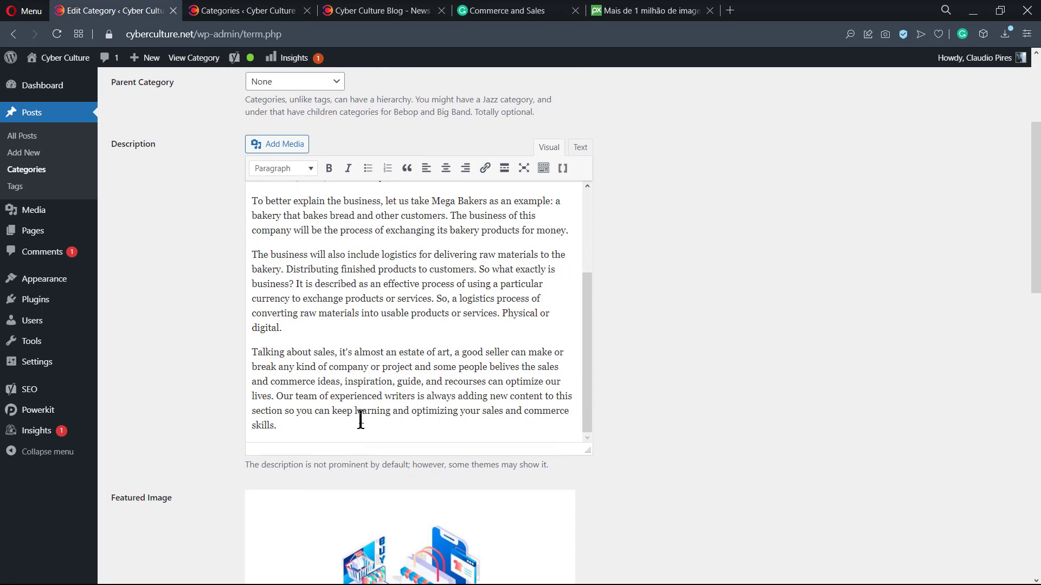
double_click(353, 382)
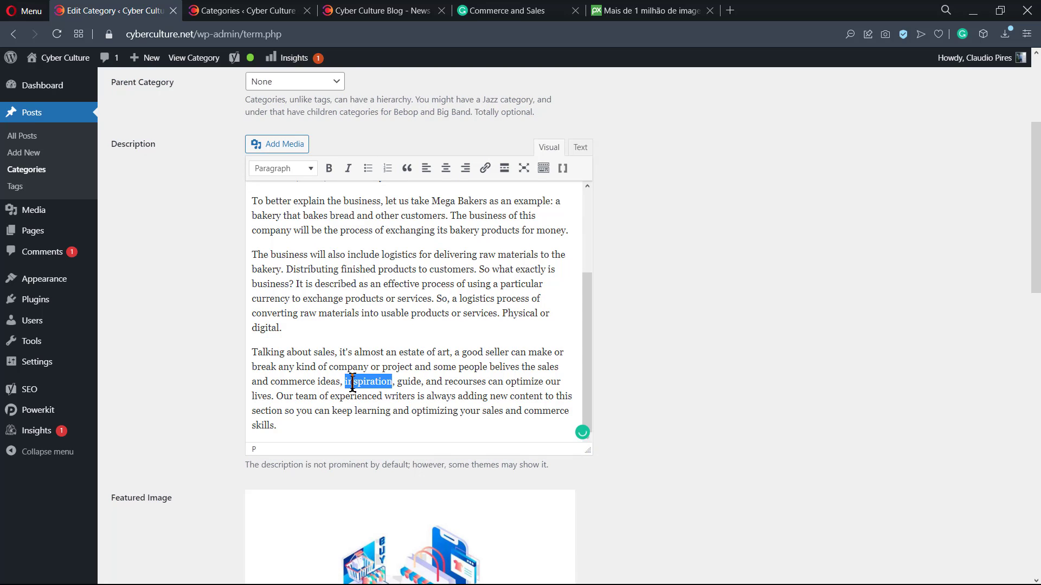
click(352, 11)
click(165, 87)
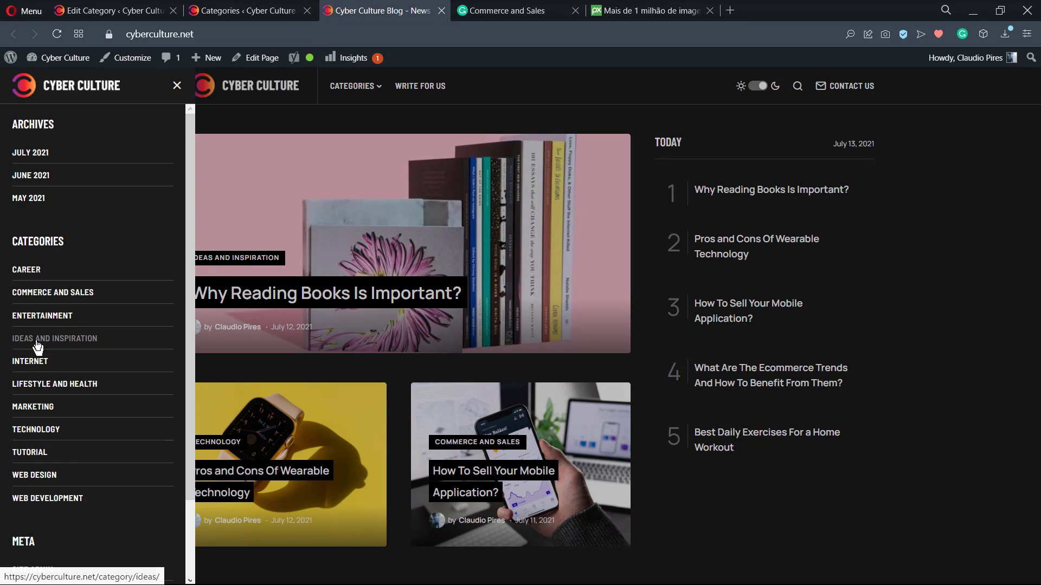
click(265, 33)
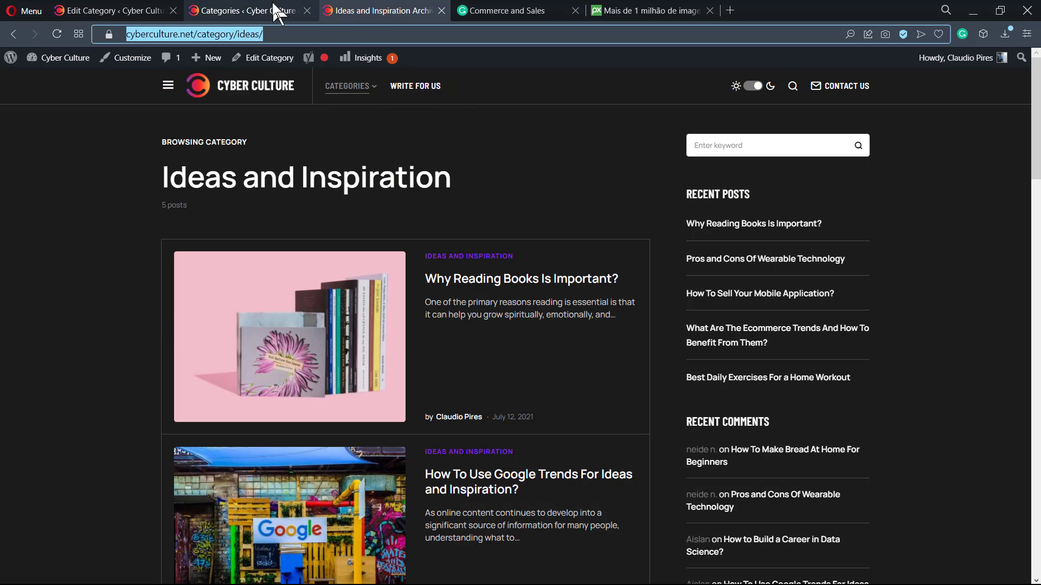
click(273, 95)
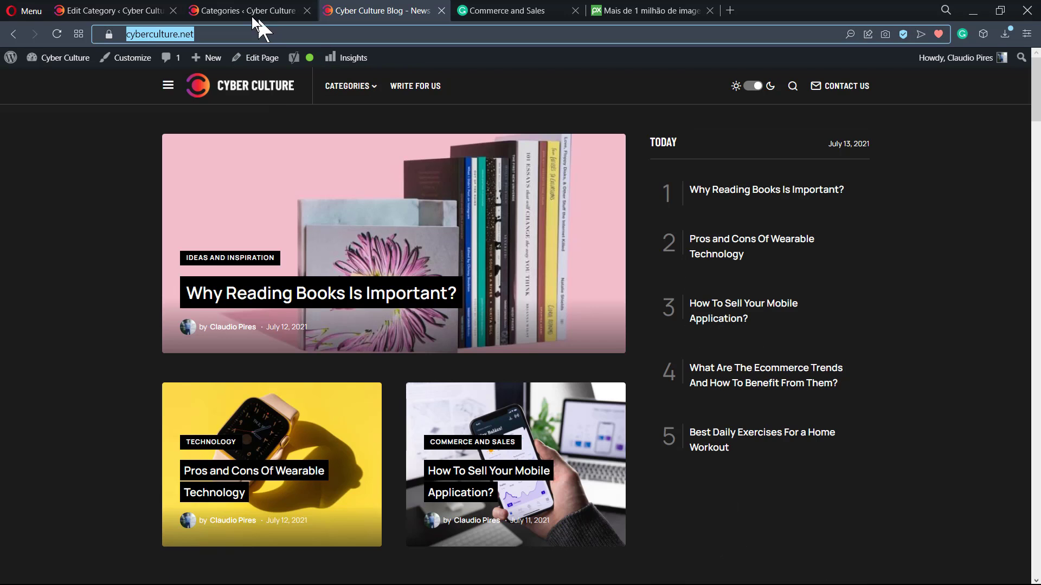
Step: Link the selected word "inspiration" in the category description to the copied Ideas and Inspiration page address
click(252, 12)
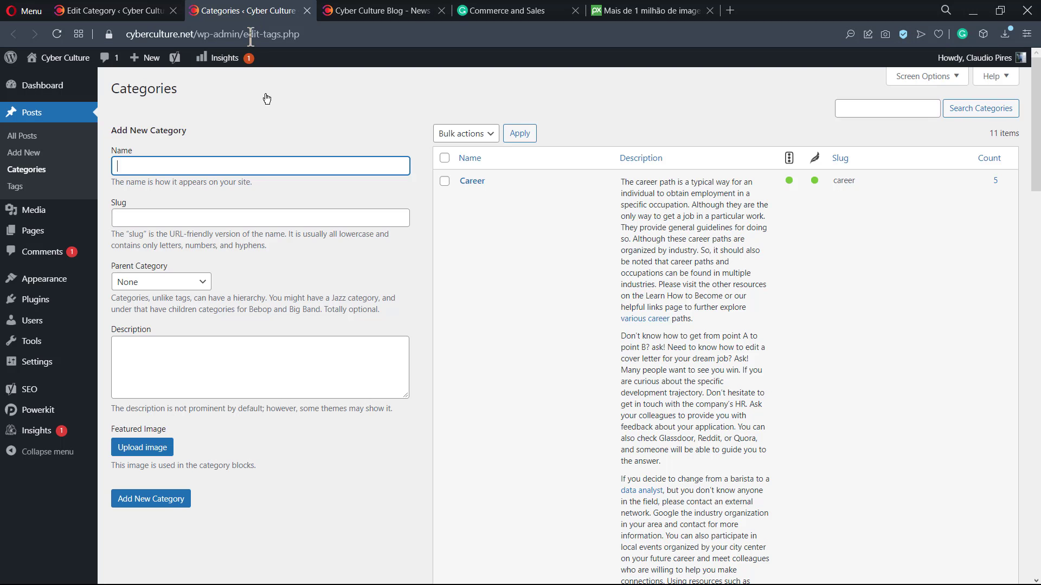
click(359, 10)
click(106, 11)
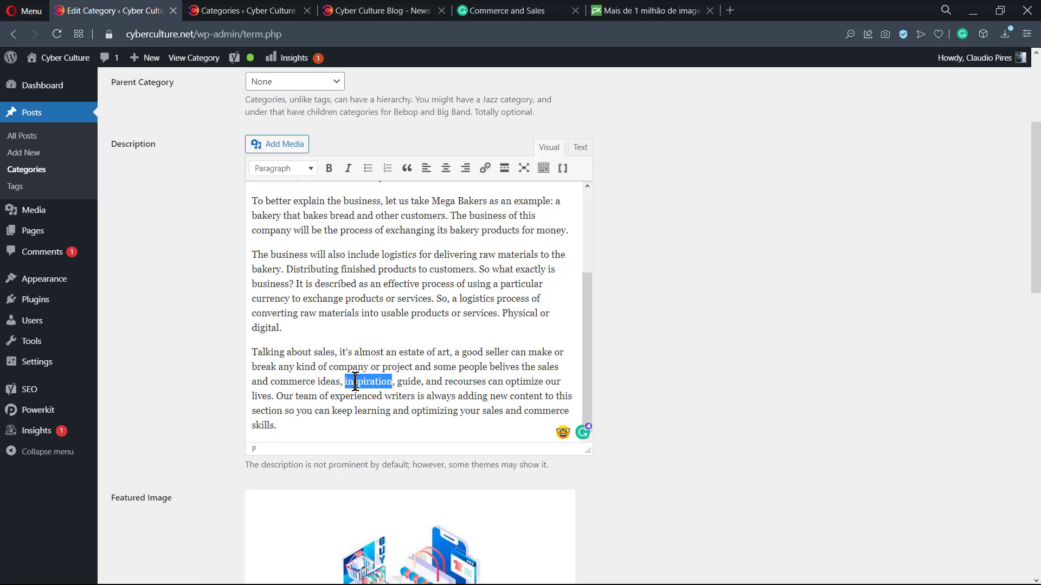
key(ctrl+v)
click(374, 356)
Step: Check the linked description and the Yoast SEO section, and update the category
scroll(372, 358, up, 2)
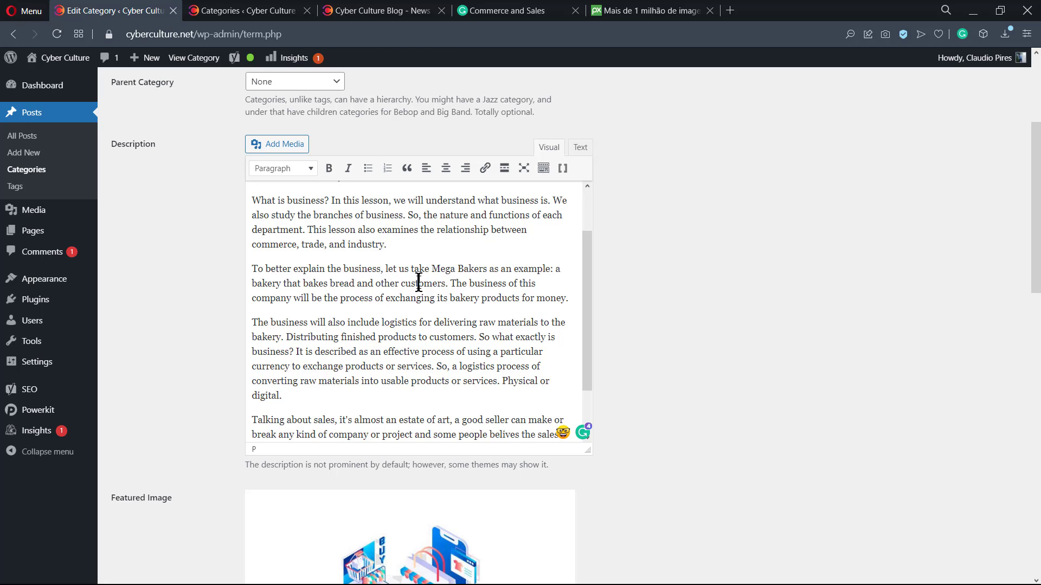
scroll(413, 299, down, 2)
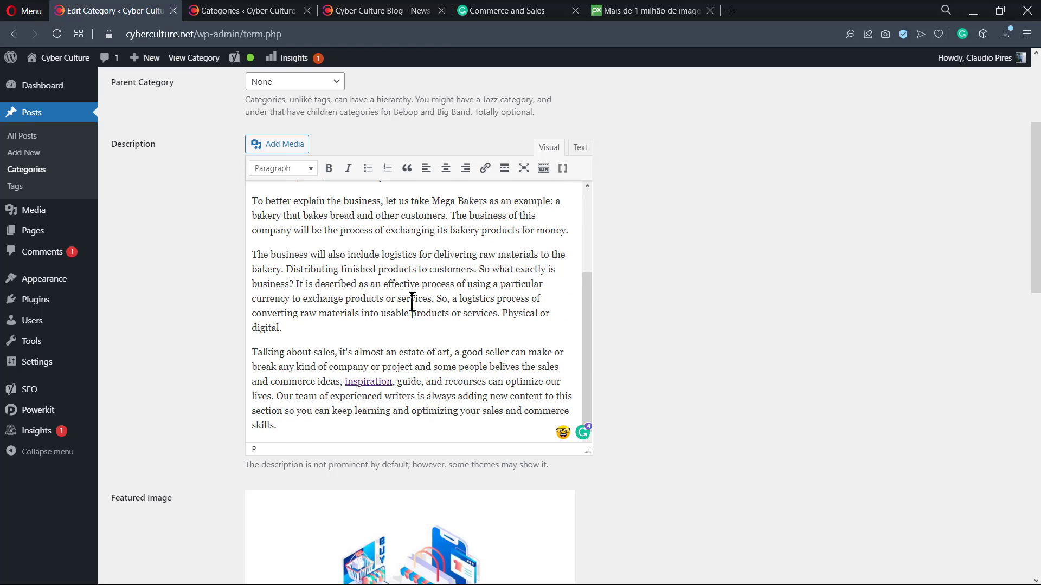
scroll(409, 318, up, 1)
scroll(408, 255, up, 2)
scroll(409, 260, down, 5)
scroll(208, 380, down, 15)
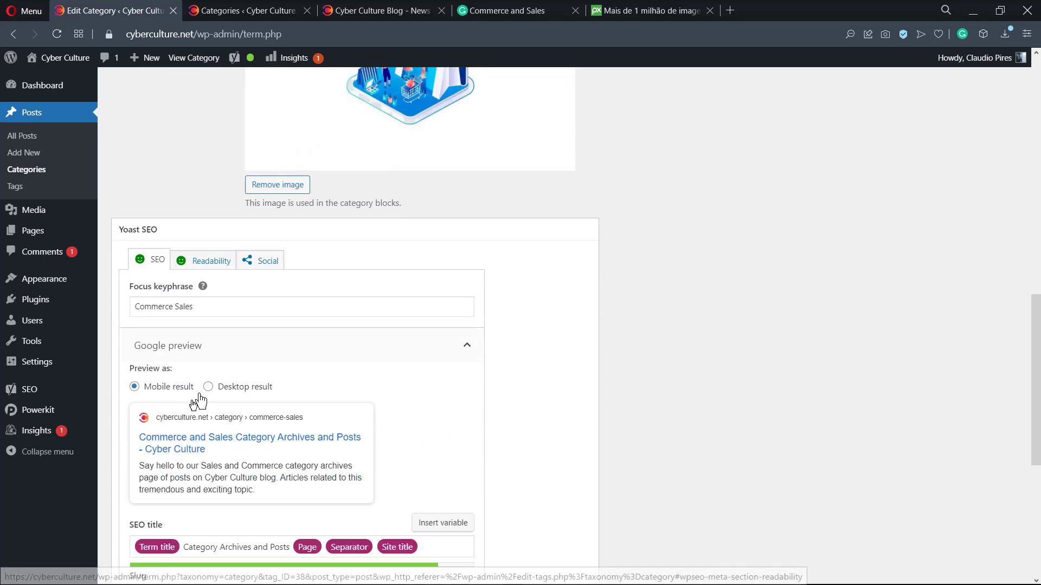
click(140, 537)
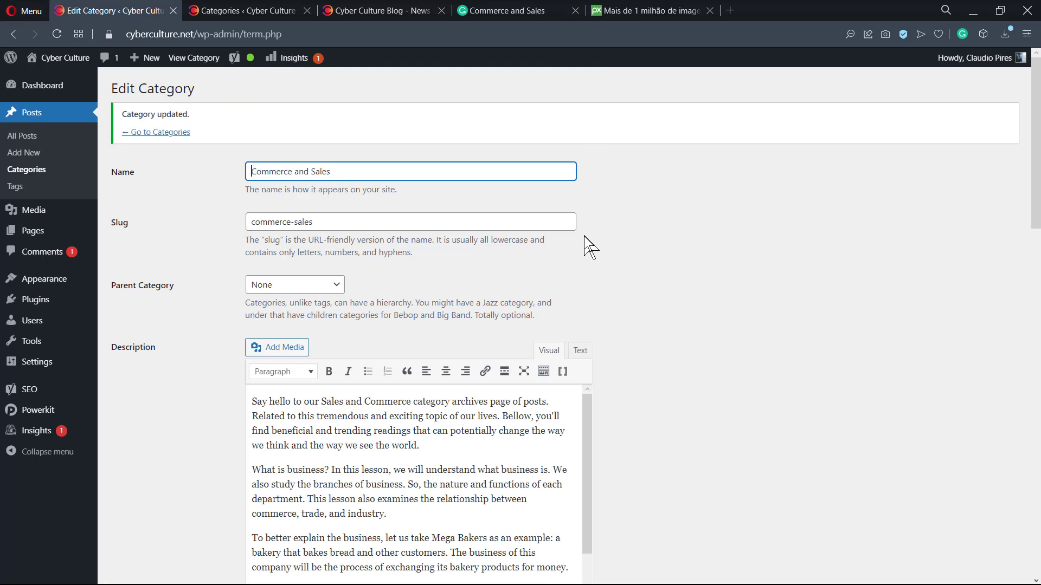
Step: Open the live Commerce and Sales category page from the site's home page and examine its description and post list
click(249, 10)
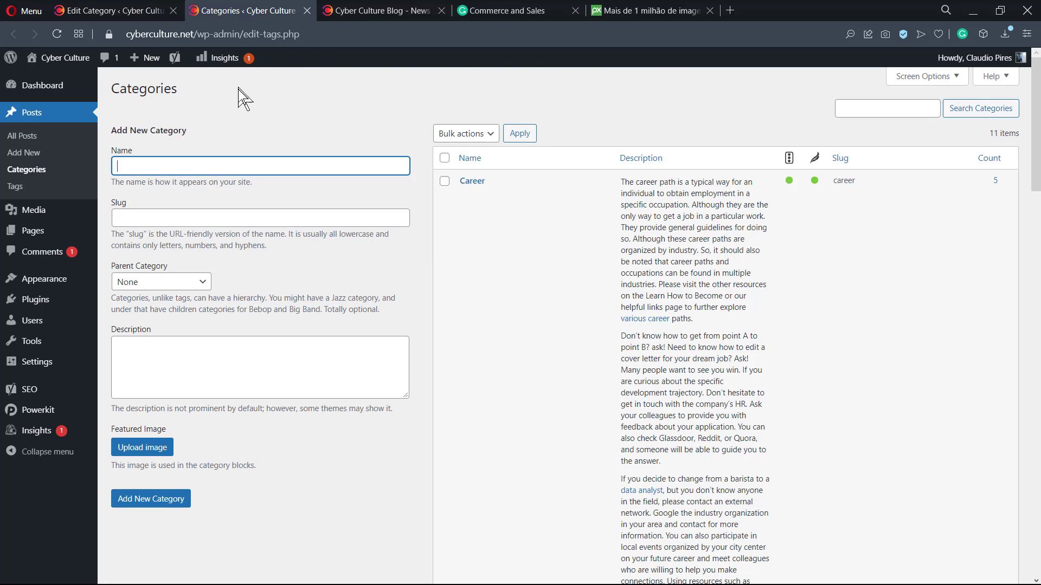
click(369, 11)
mouse_move(346, 94)
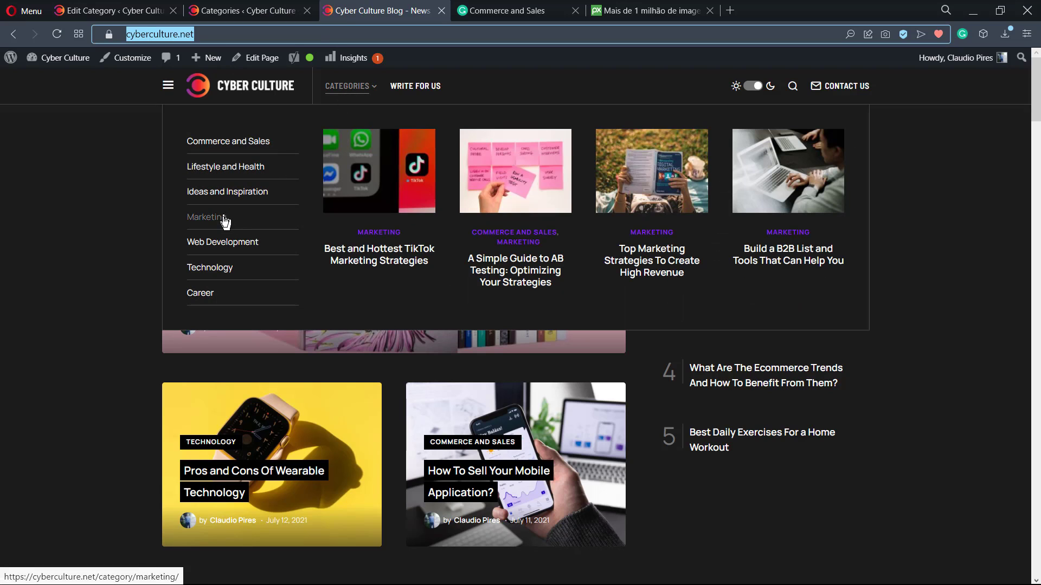
click(240, 142)
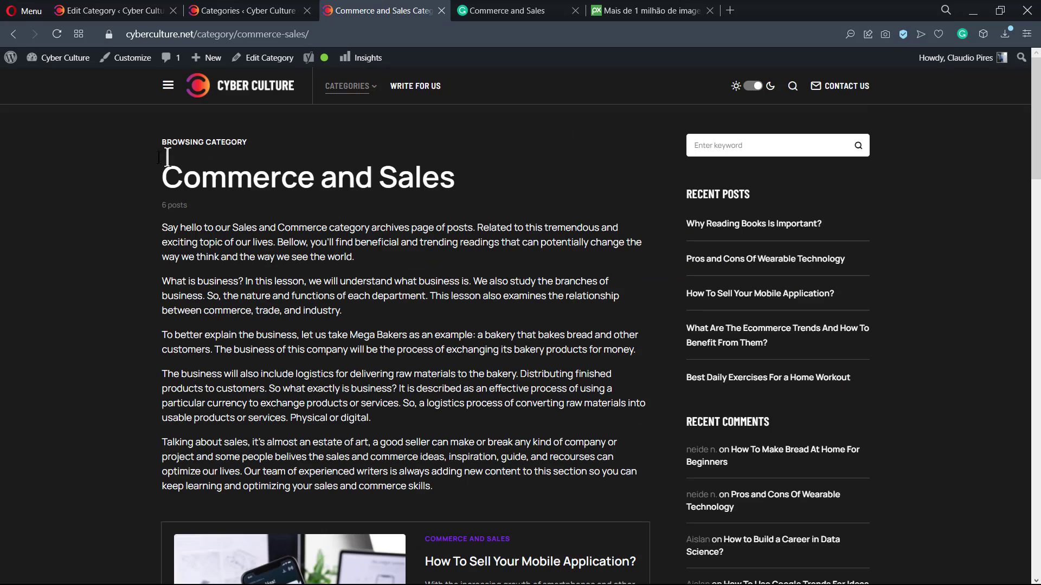
scroll(69, 265, down, 15)
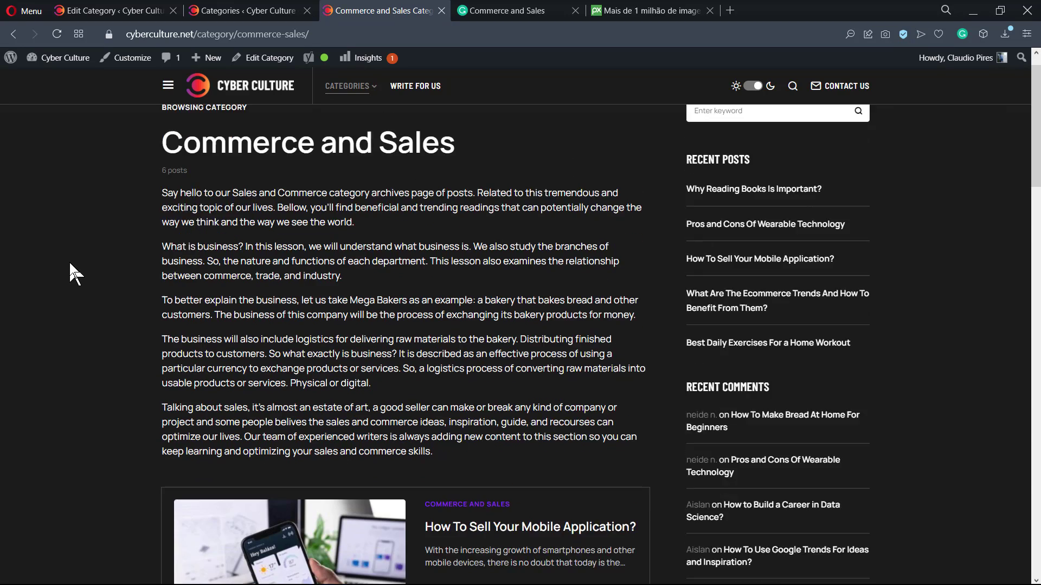
scroll(76, 265, down, 6)
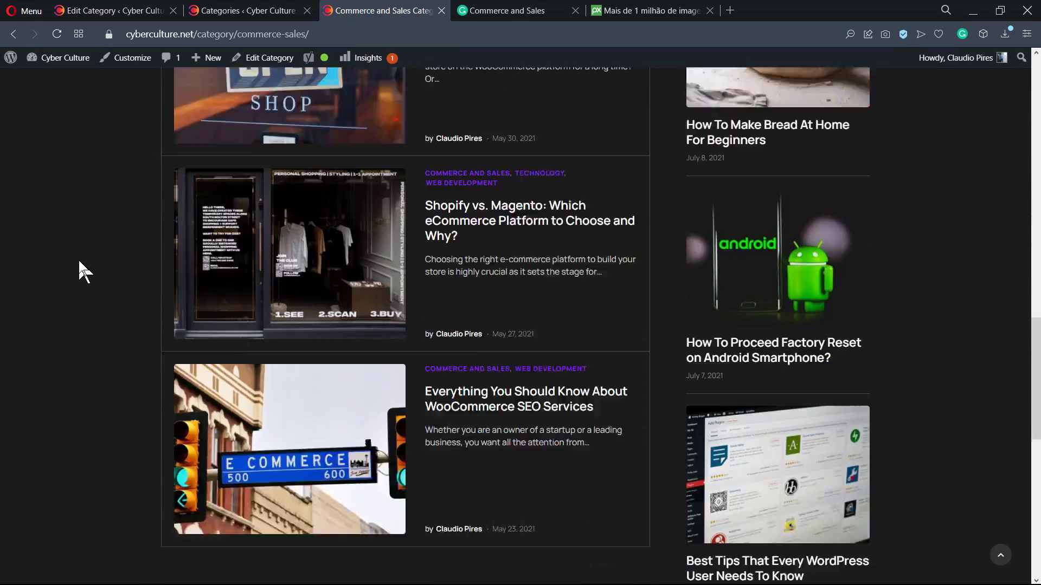
scroll(79, 265, up, 20)
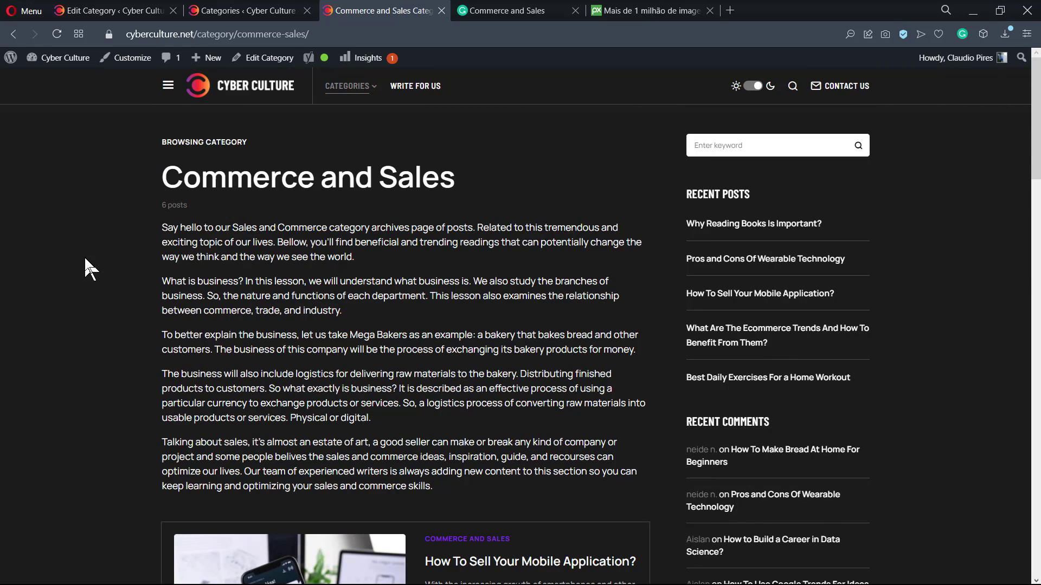
scroll(86, 267, down, 3)
scroll(86, 260, down, 16)
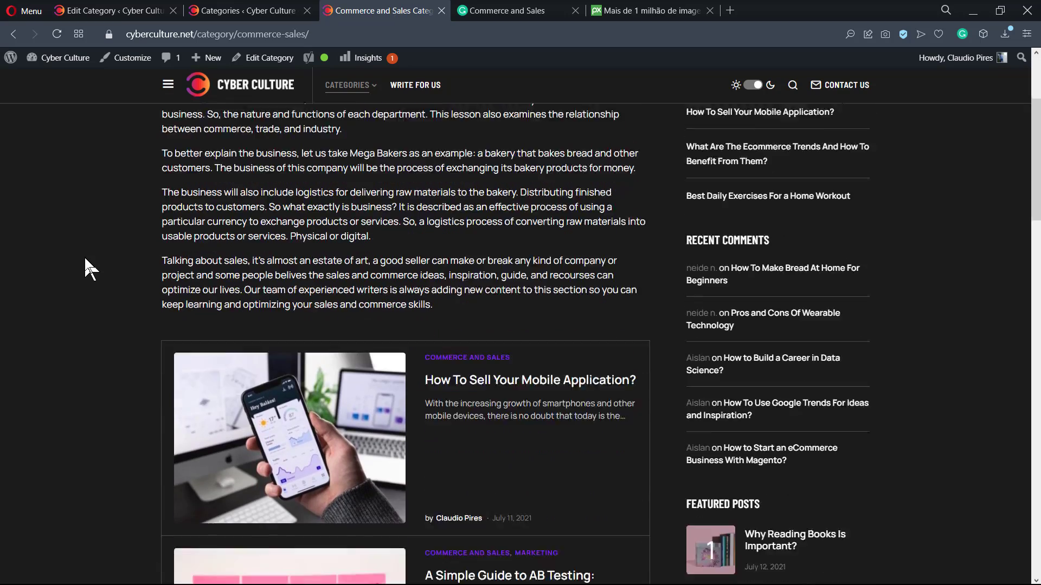
scroll(84, 254, up, 12)
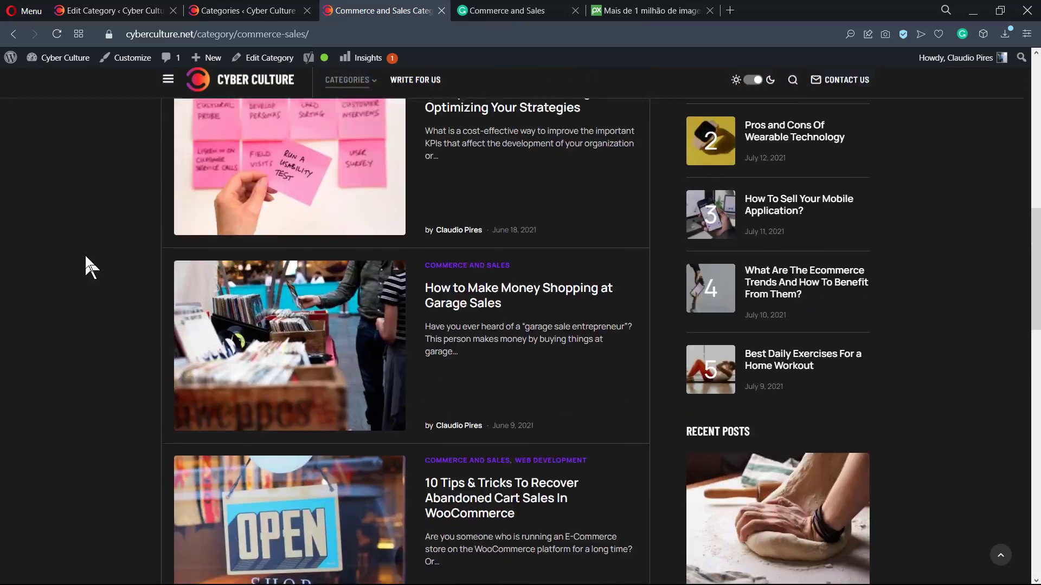